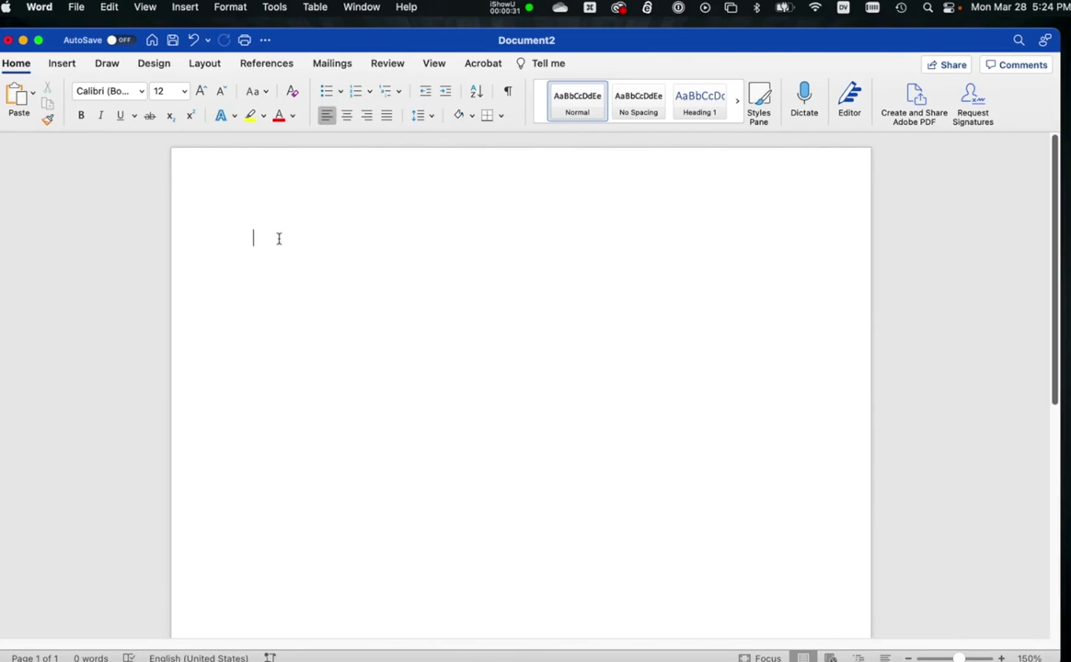
# Paste the agreement text into the blank document and check its title and signature block.
pyautogui.press('cmd+v')
pyautogui.scroll(15, 727, 588)
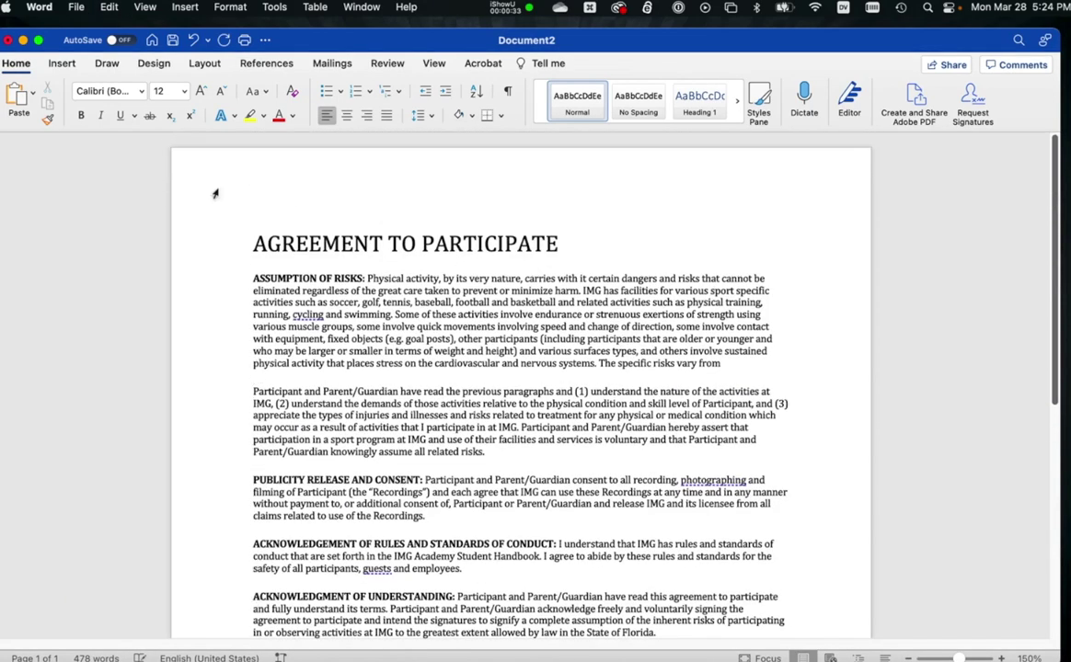
pyautogui.tripleClick(338, 241)
pyautogui.scroll(-8, 339, 246)
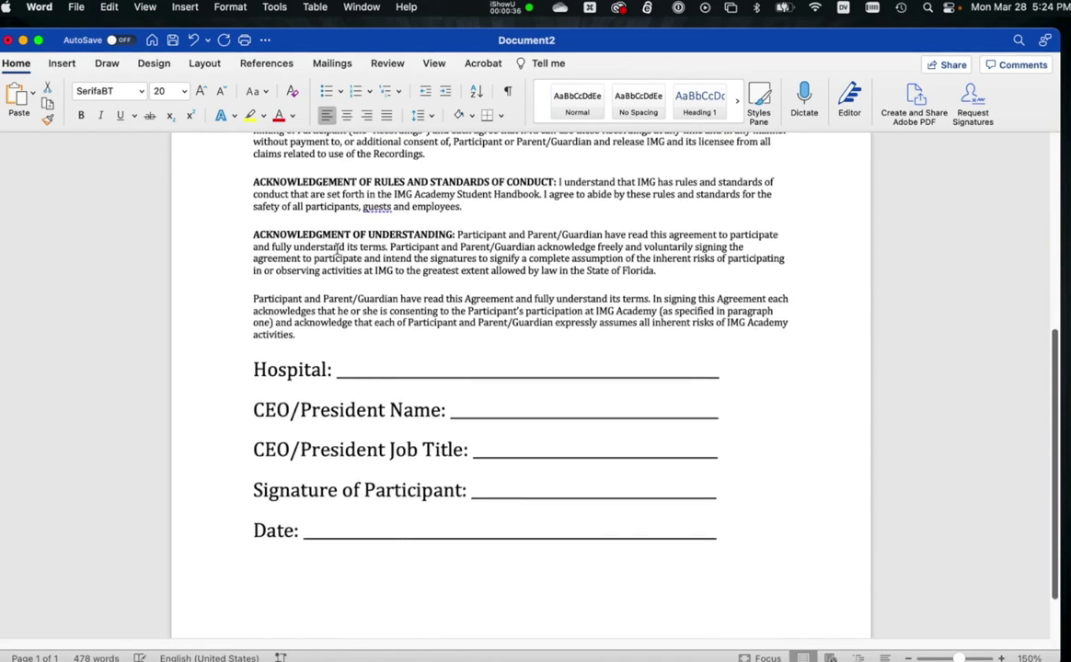
pyautogui.moveTo(254, 367)
pyautogui.mouseDown()
pyautogui.moveTo(574, 384)
pyautogui.moveTo(655, 547)
pyautogui.moveTo(837, 520)
pyautogui.mouseUp()
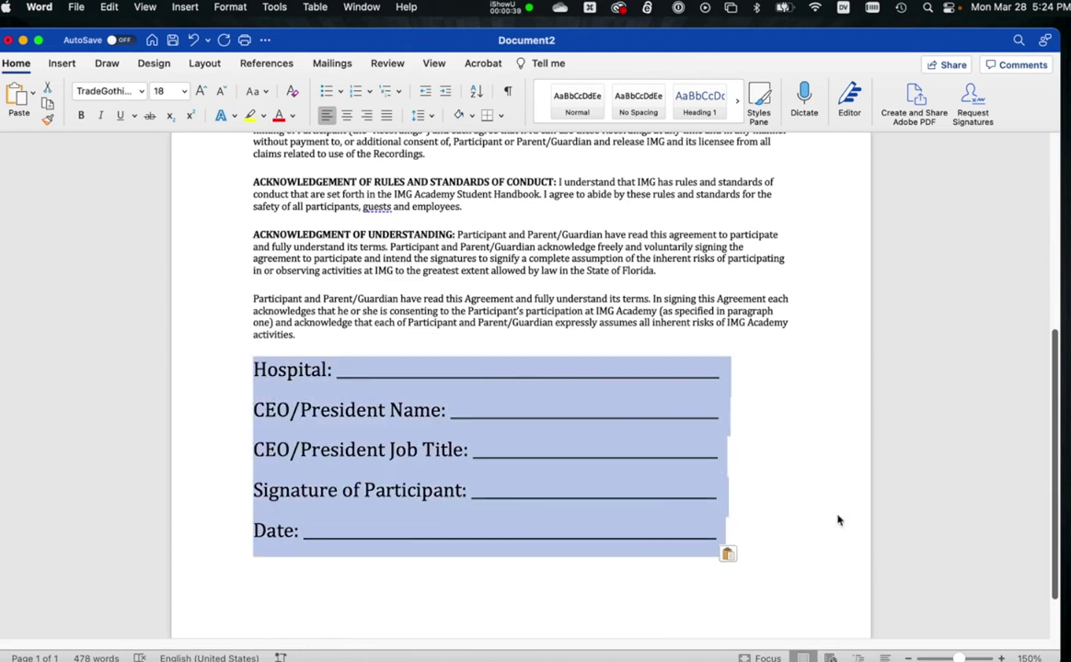
# Check the Hospital through Date blank lines, then save as AGREEMENT TO PARTICIPATE on the Desktop.
pyautogui.doubleClick(380, 375)
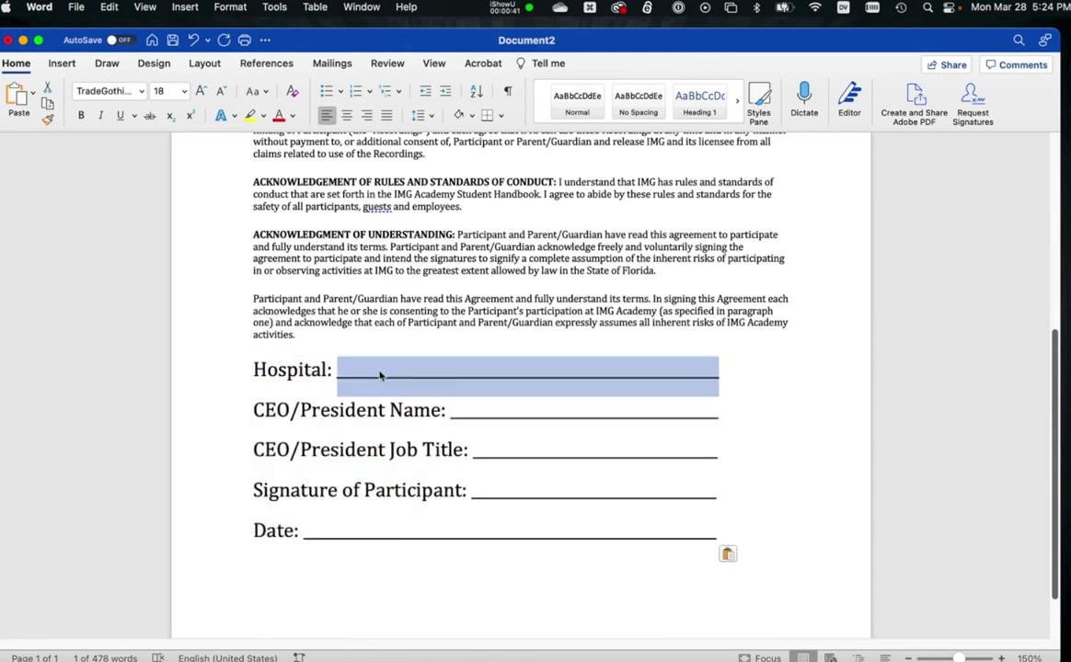
pyautogui.doubleClick(509, 417)
pyautogui.click(536, 446)
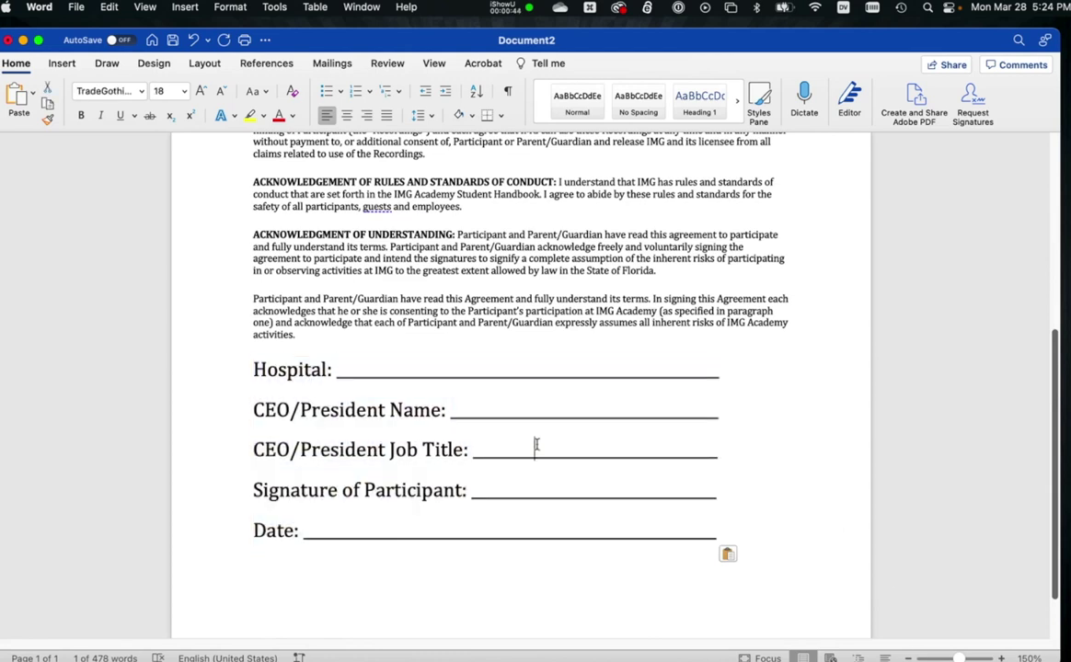
pyautogui.doubleClick(537, 445)
pyautogui.doubleClick(529, 501)
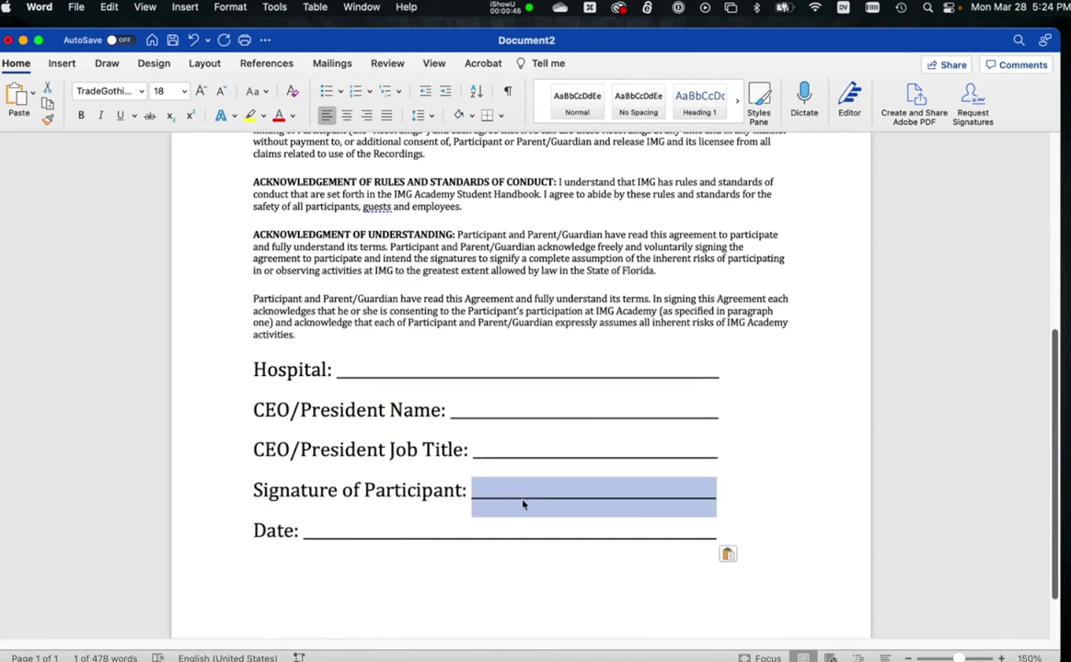
pyautogui.tripleClick(385, 529)
pyautogui.click(530, 614)
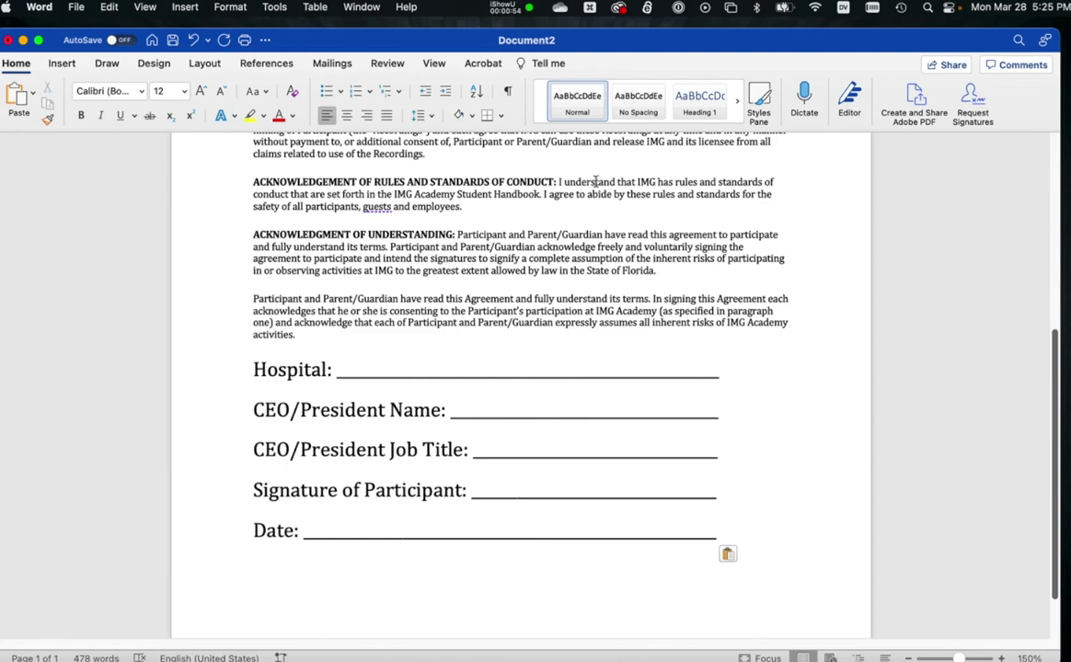
pyautogui.press('super+s')
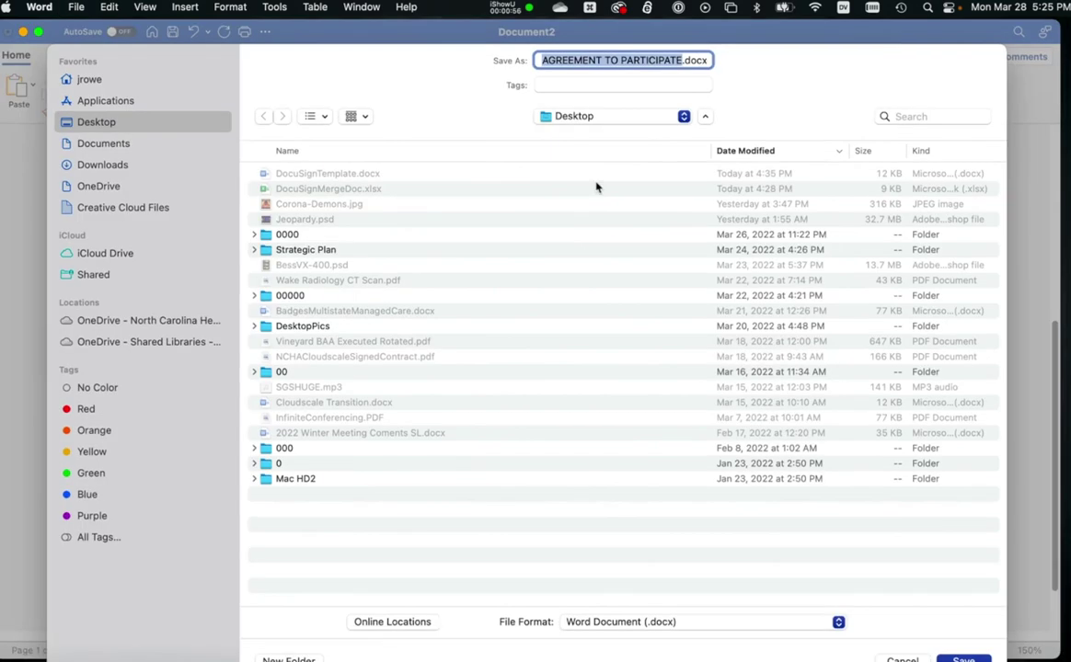
pyautogui.press('Return')
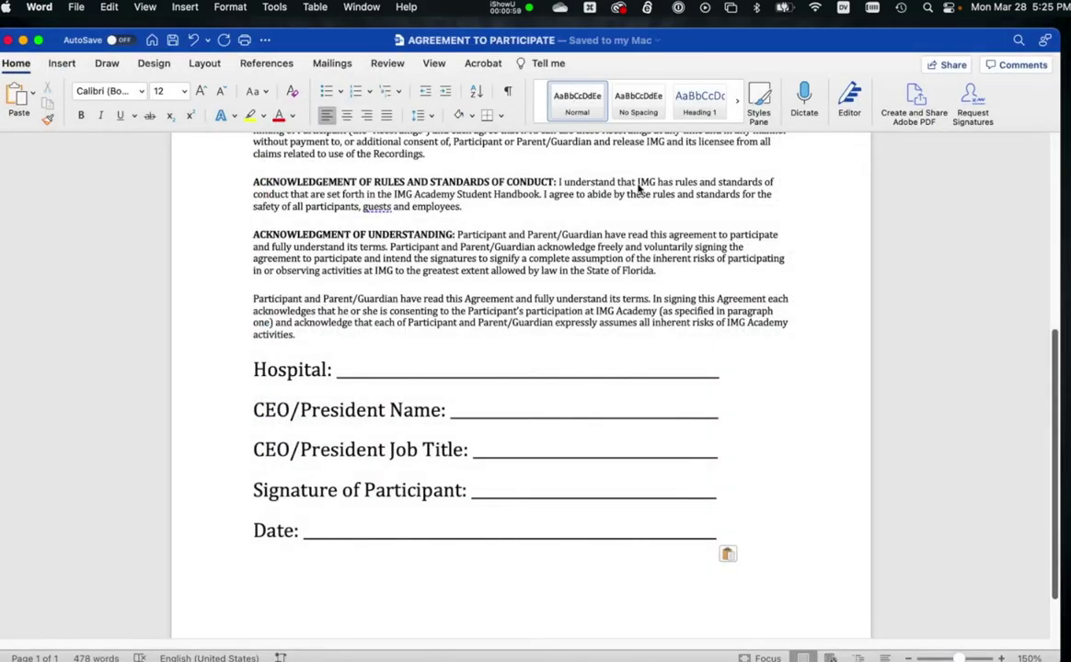
# Close the agreement document and load docusign.com in Safari.
pyautogui.press('super+w')
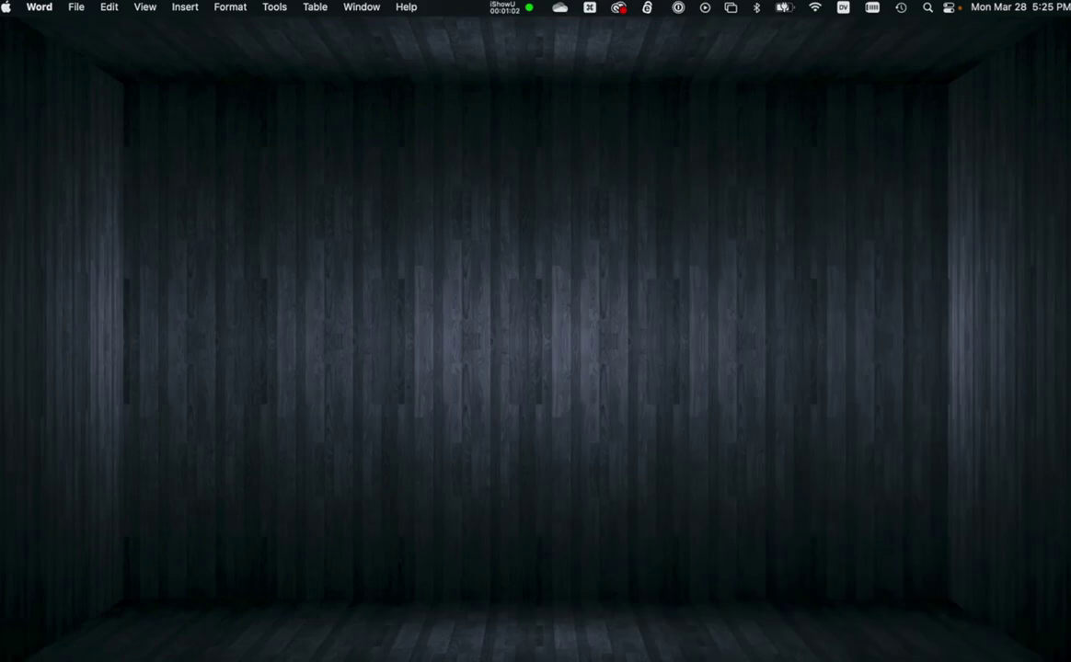
pyautogui.click(370, 264)
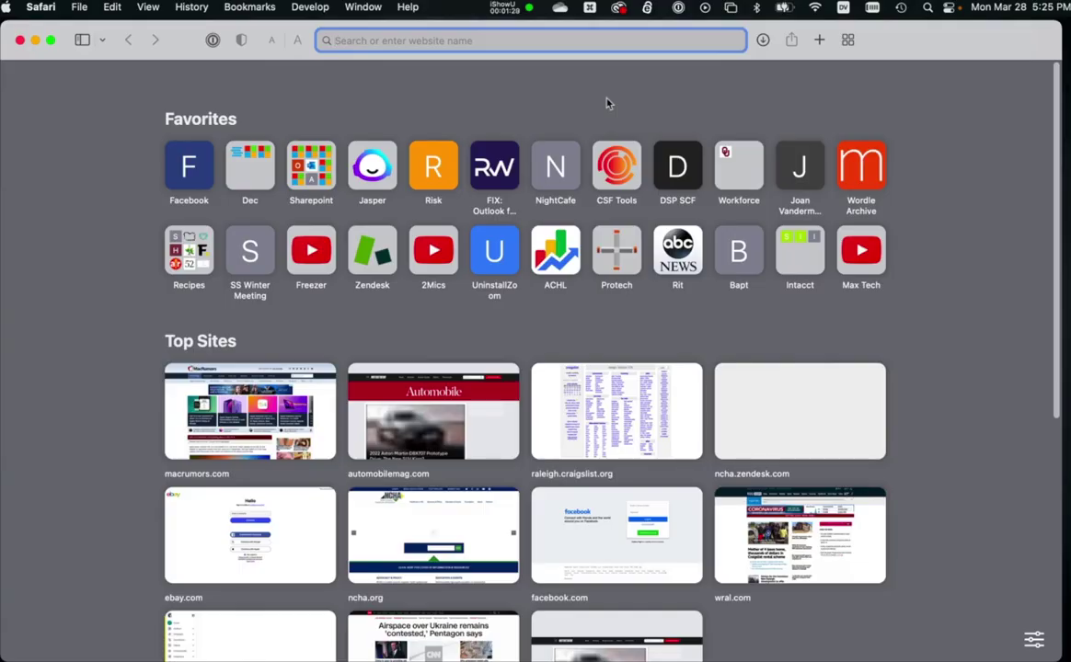
pyautogui.write('docusign.com — DocuSign | #1 in Electronic Signature and Agreement Cloud')
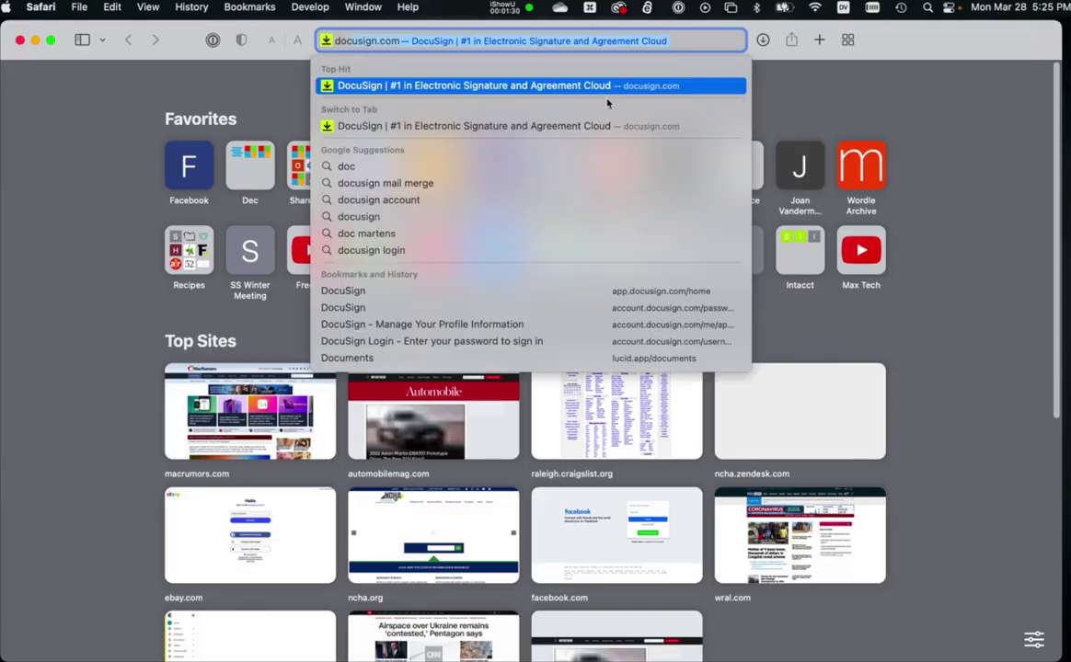
pyautogui.press('Return')
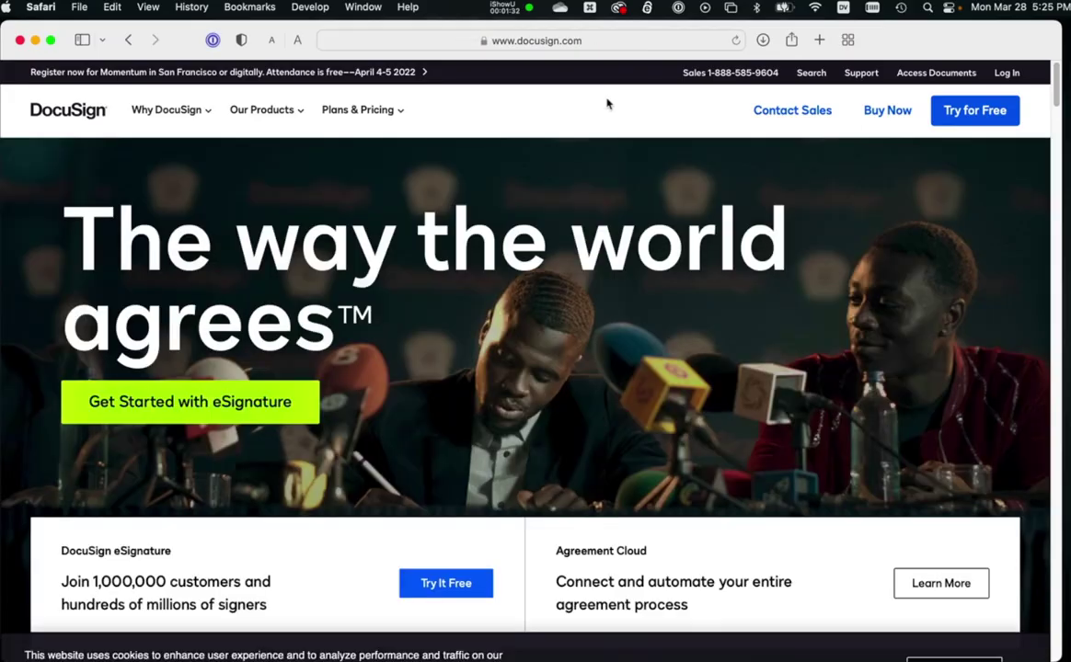
# Log in to DocuSign using the saved account e-mail and password.
pyautogui.click(1006, 73)
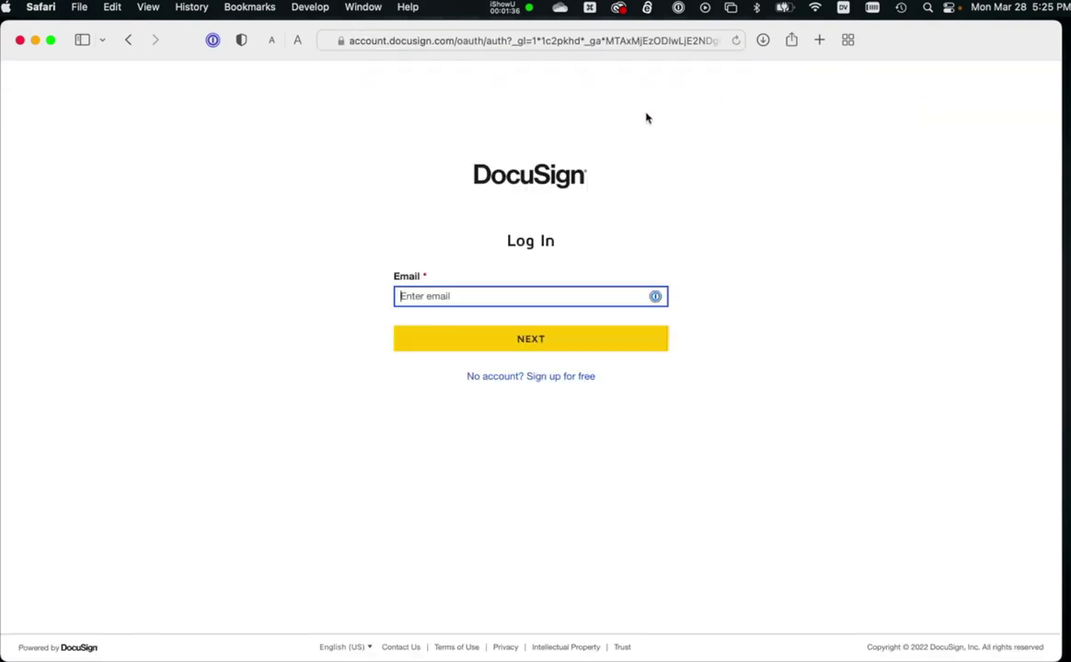
pyautogui.click(474, 296)
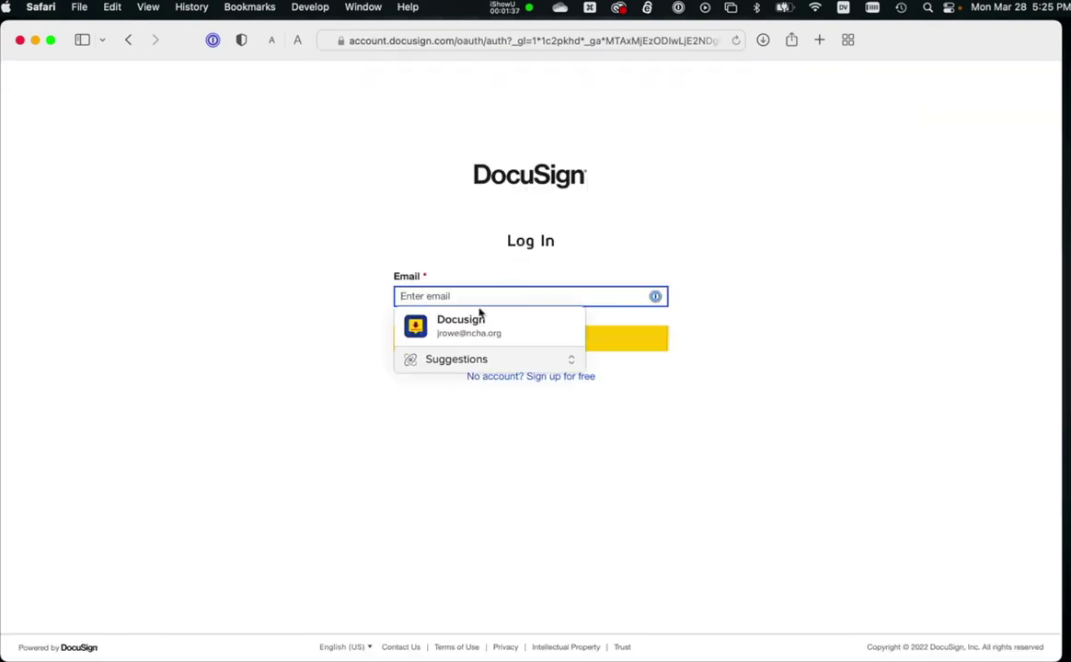
pyautogui.click(468, 322)
pyautogui.click(505, 340)
pyautogui.click(538, 370)
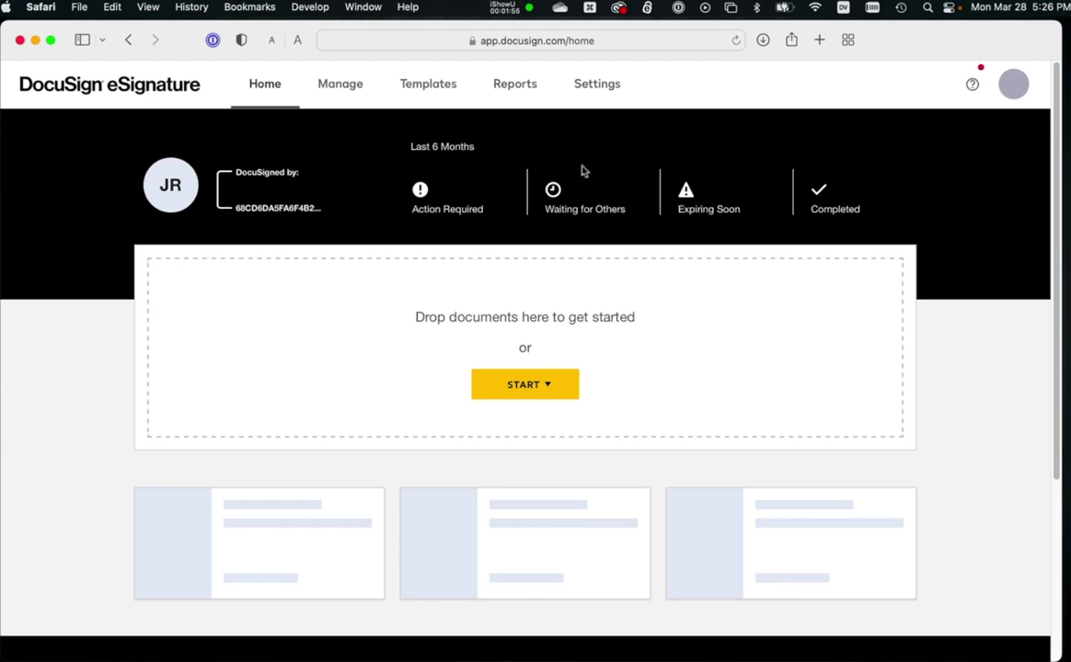
# Create a template 'Agreement to Participate March 2022' described as 'Testing to show how to do a bulk import.'.
pyautogui.click(410, 86)
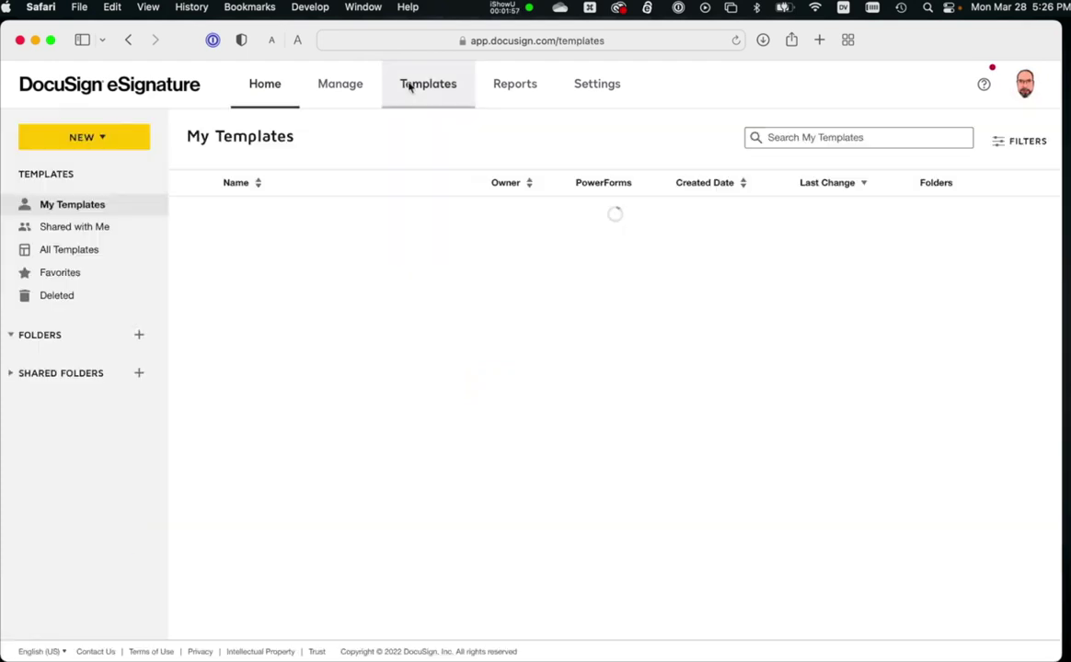
pyautogui.click(82, 138)
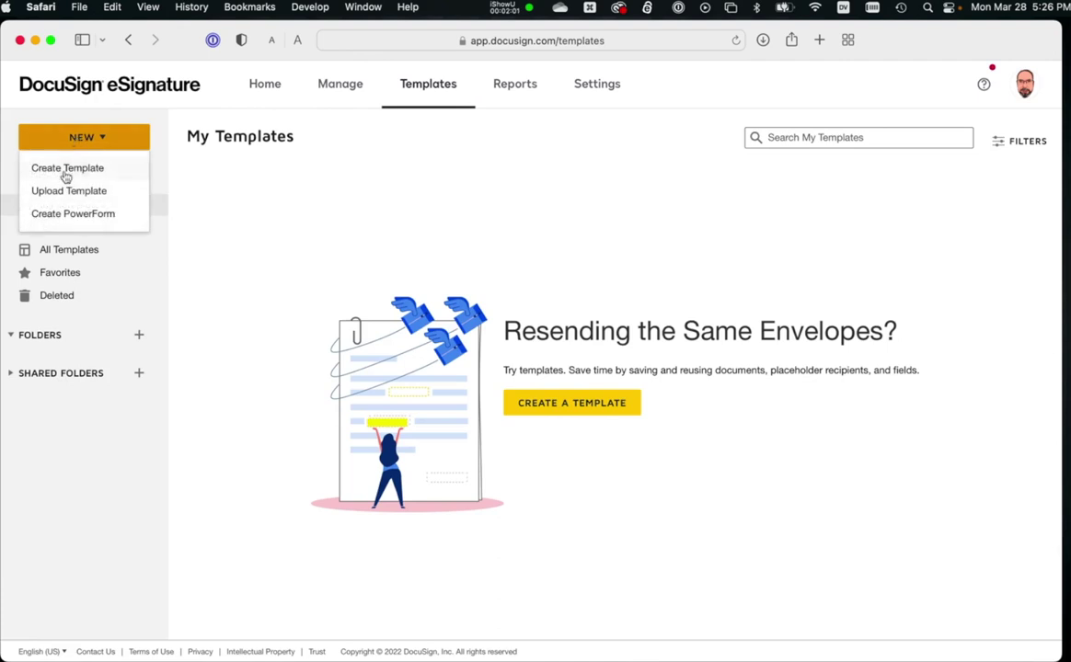
pyautogui.click(66, 174)
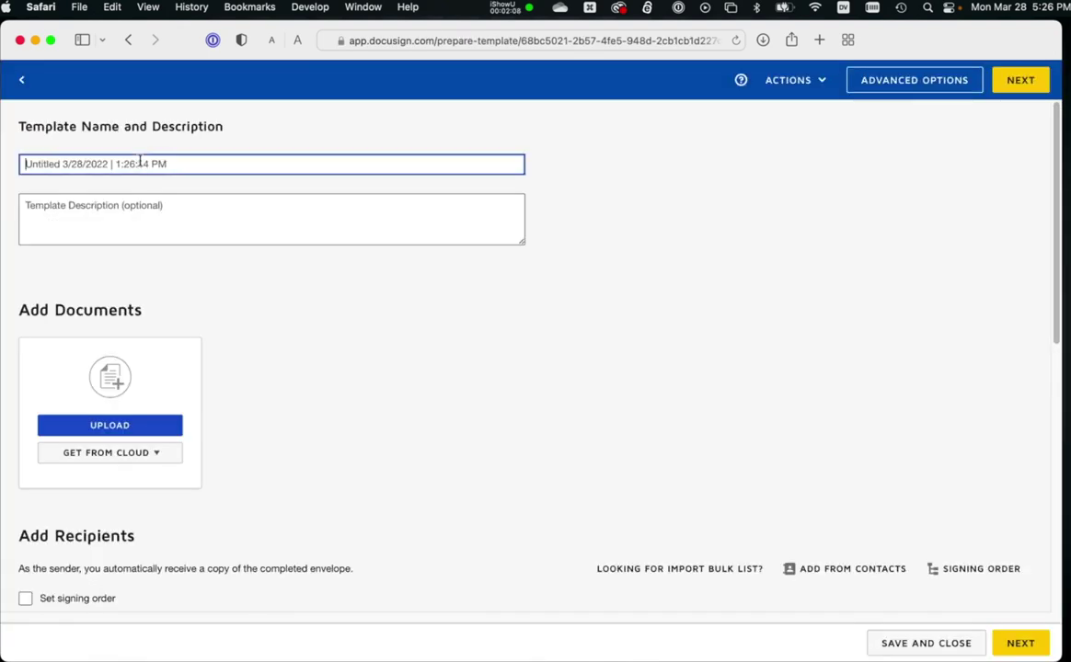
pyautogui.write('Agree')
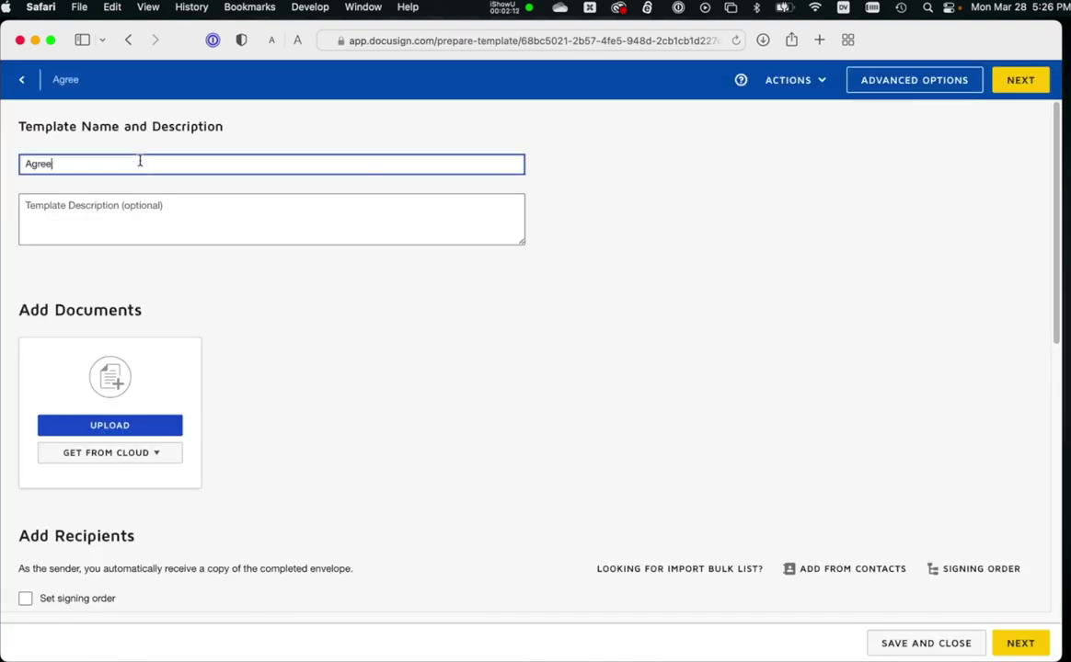
pyautogui.write('ment to Parti')
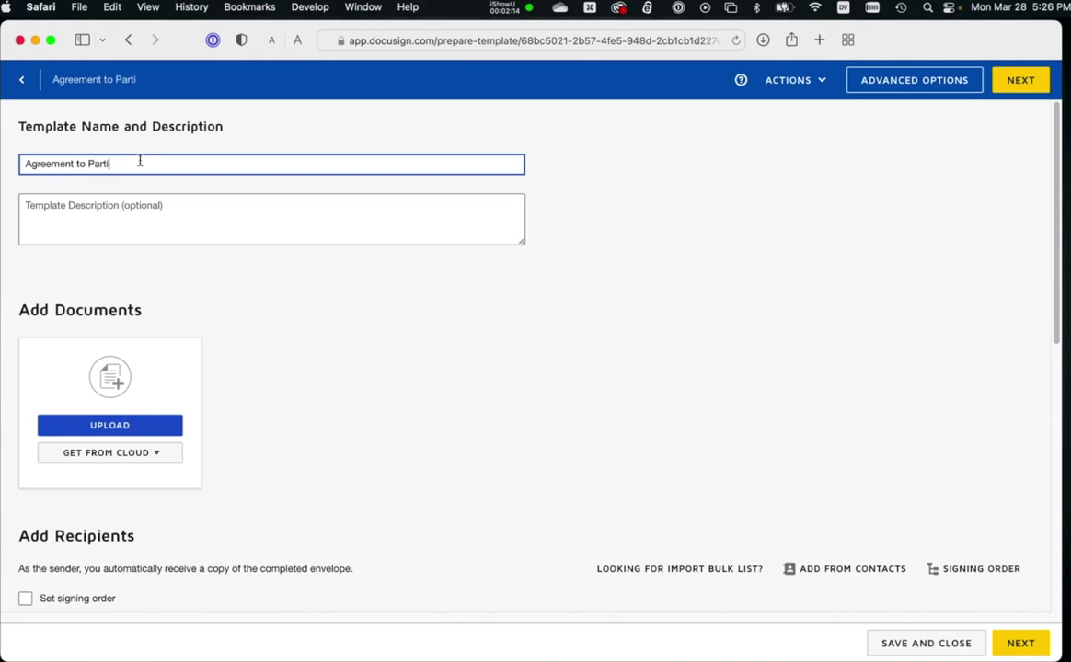
pyautogui.write('cipate March 2022')
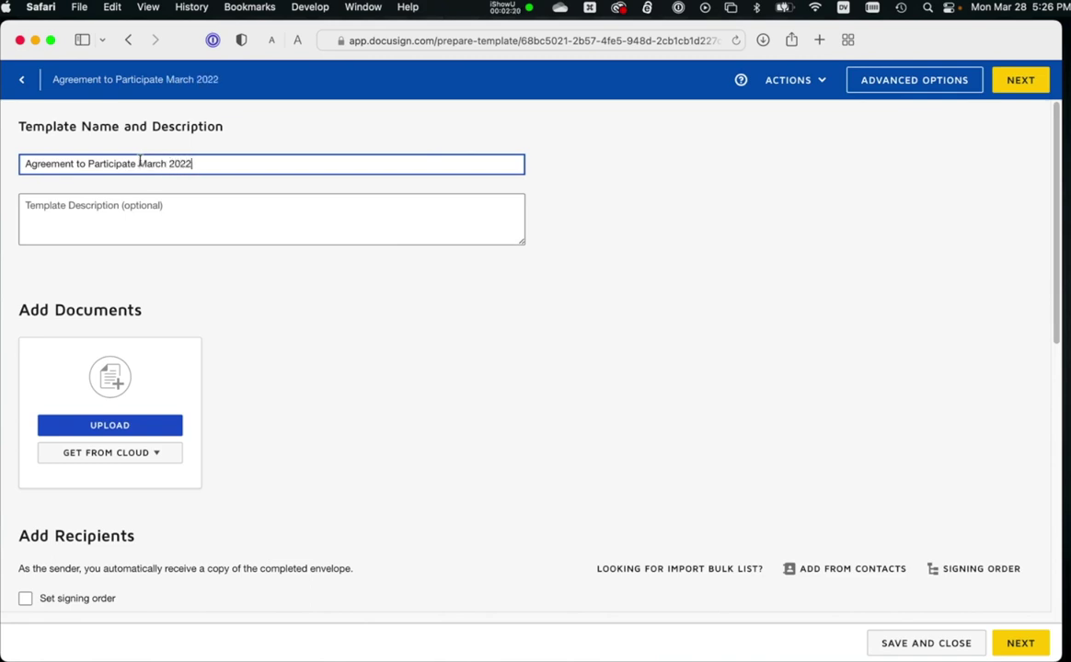
pyautogui.press('Tab')
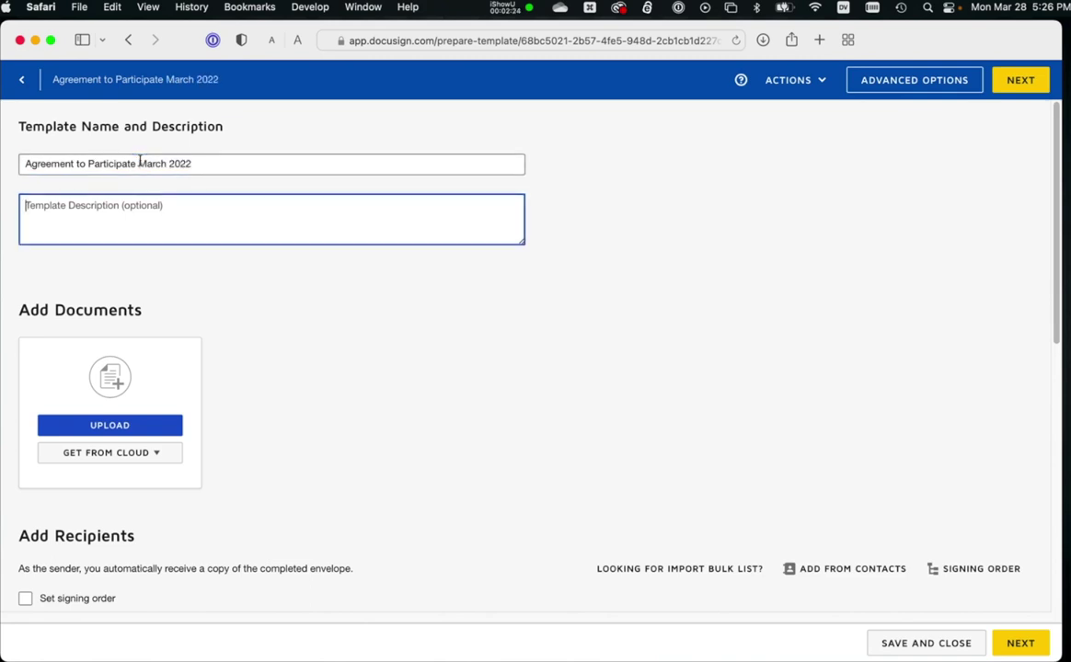
pyautogui.write('Testing to show how to do a bul')
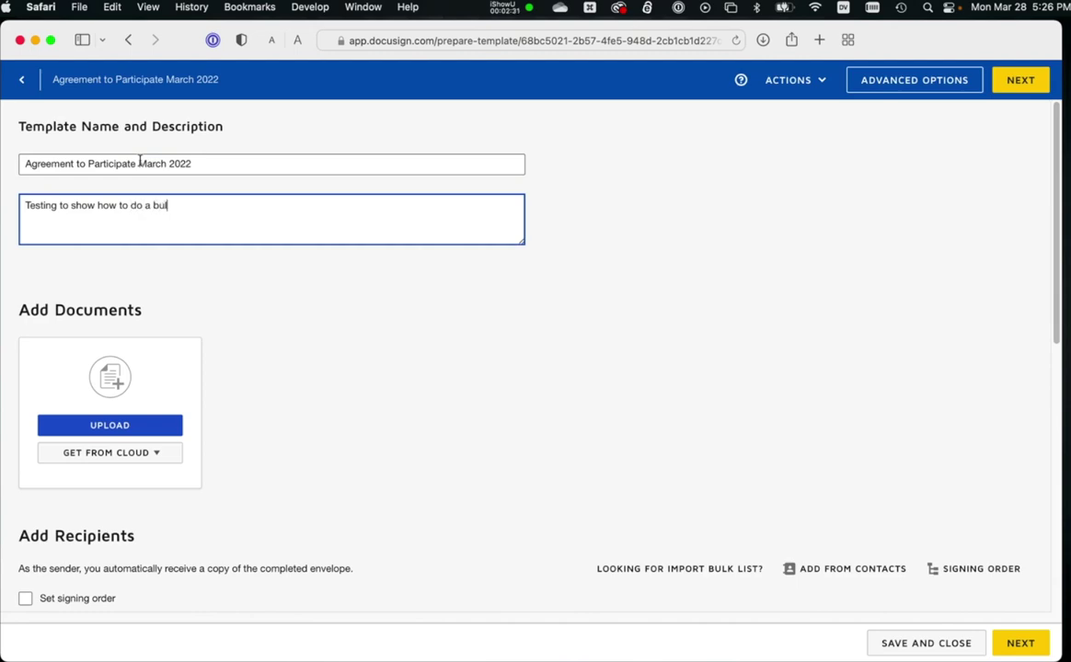
pyautogui.write('k import.')
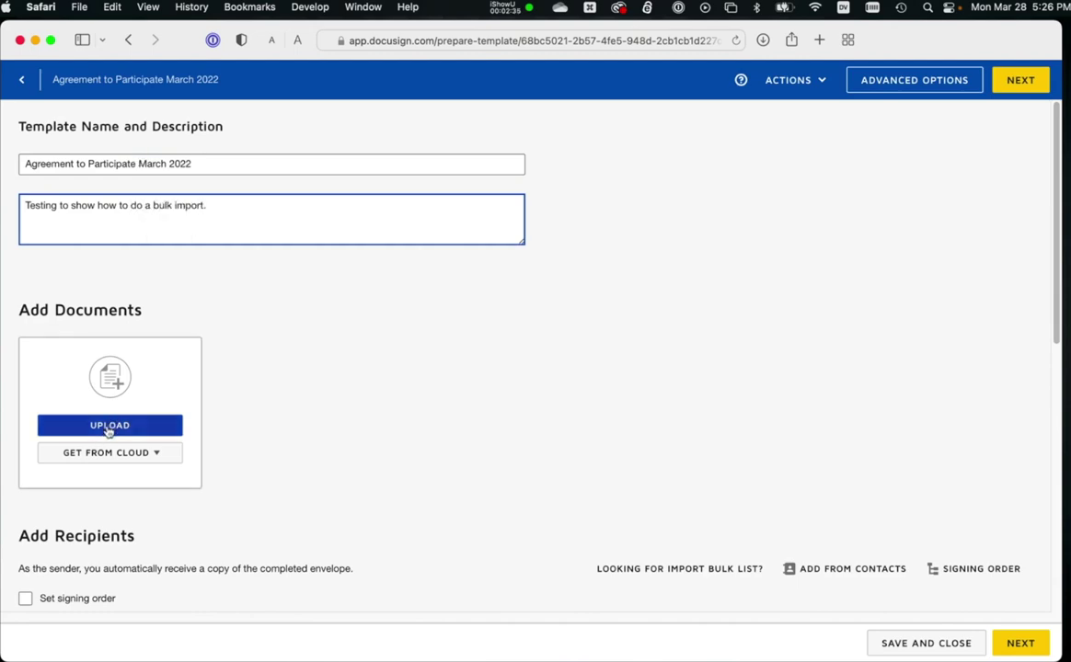
# Upload AGREEMENT TO PARTICIPATE.docx from the Desktop as the template document.
pyautogui.click(89, 428)
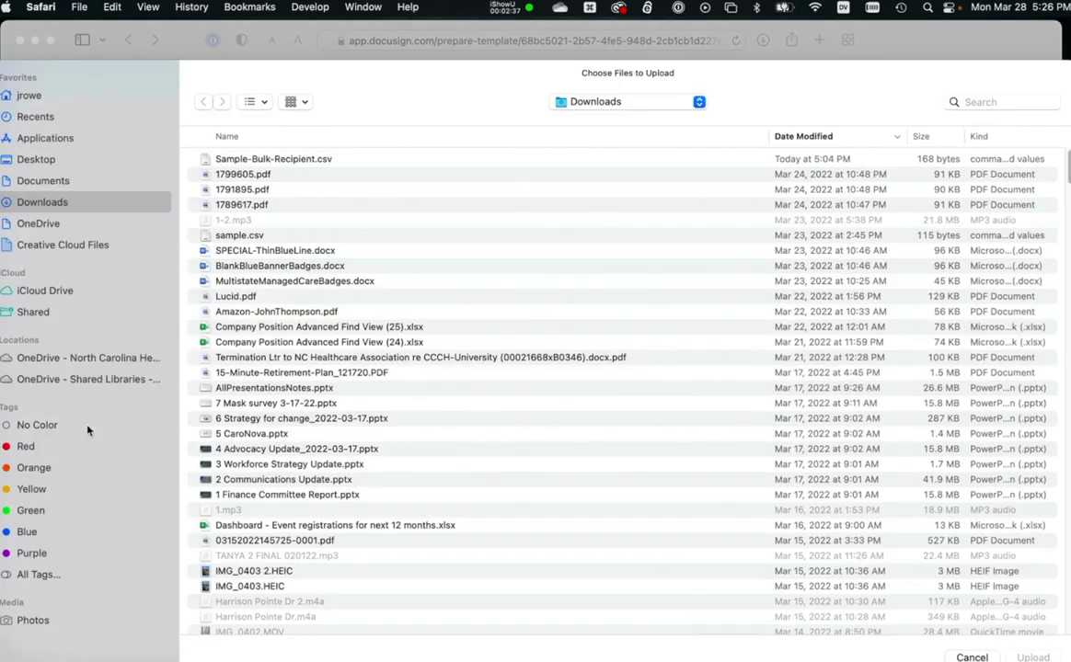
pyautogui.click(35, 159)
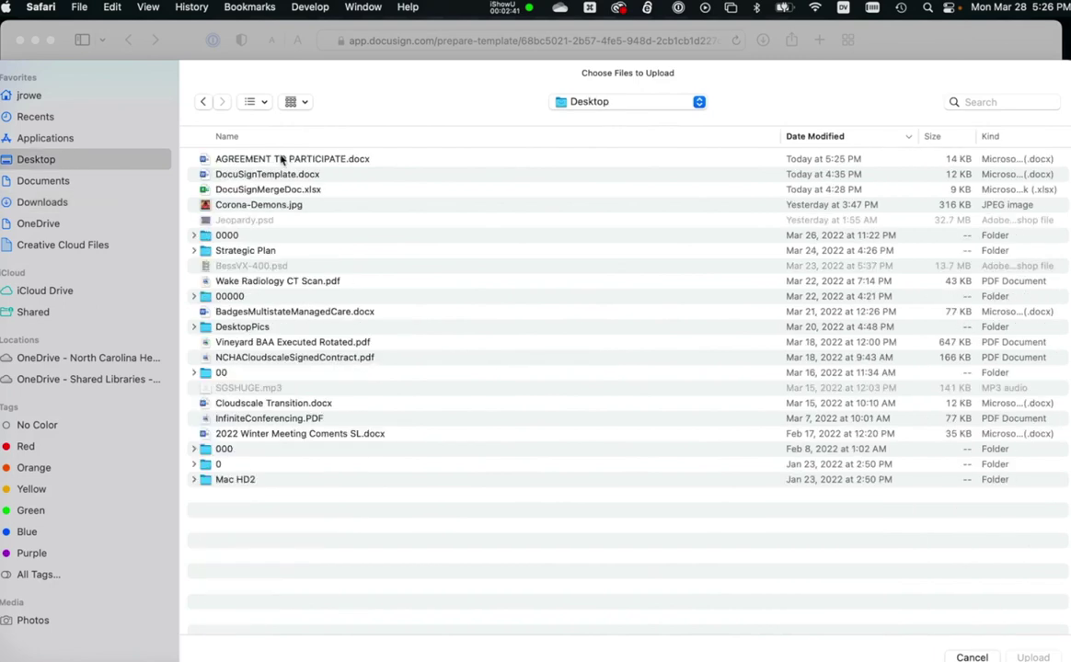
pyautogui.click(285, 157)
pyautogui.click(1032, 657)
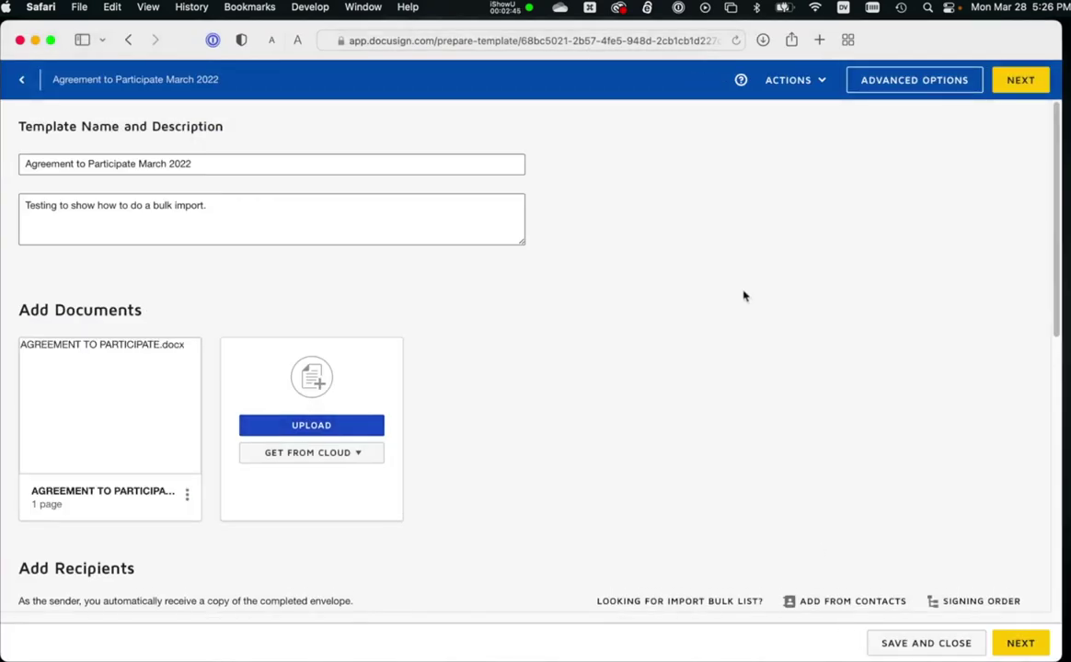
pyautogui.moveTo(111, 455)
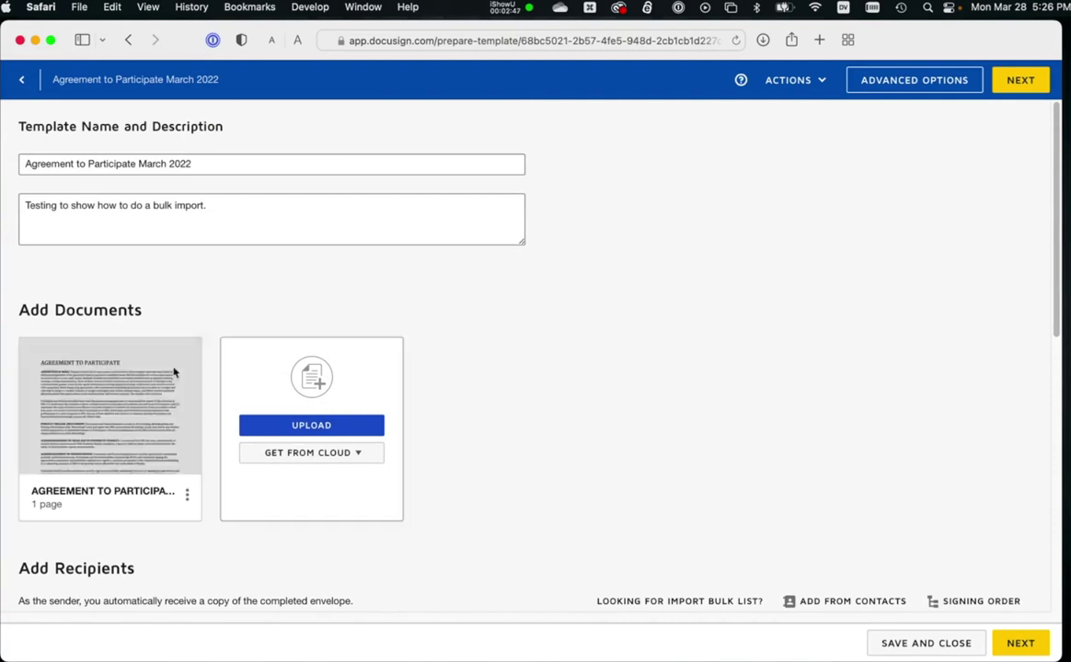
pyautogui.scroll(-3, 756, 425)
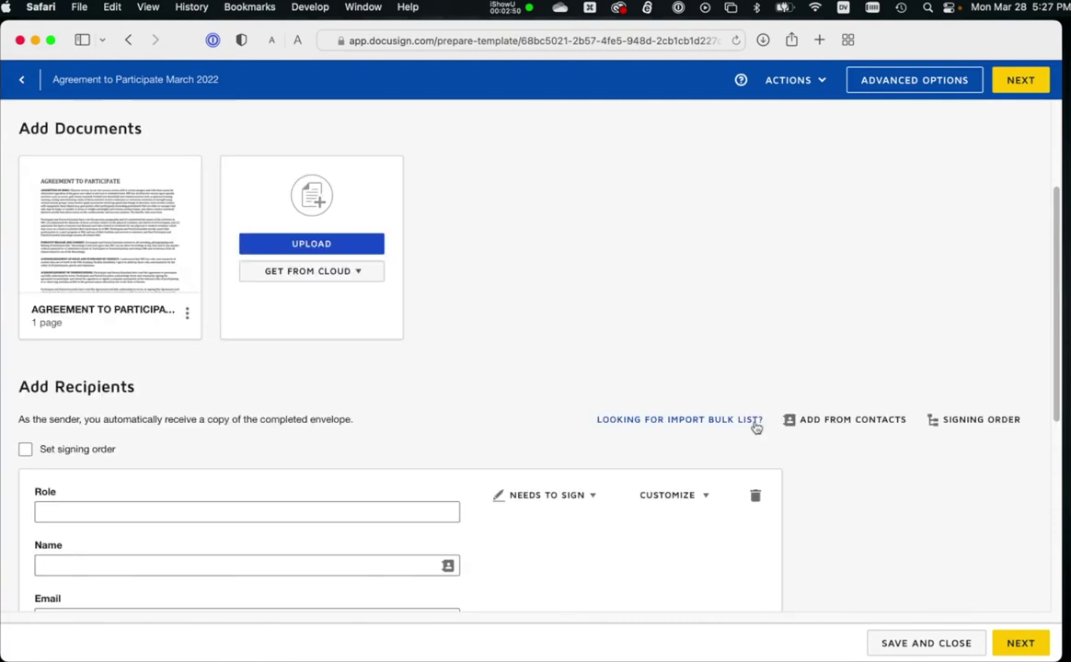
# Set the recipient role to Signer1 and leave its name and email empty.
pyautogui.scroll(-1, 755, 425)
pyautogui.click(66, 470)
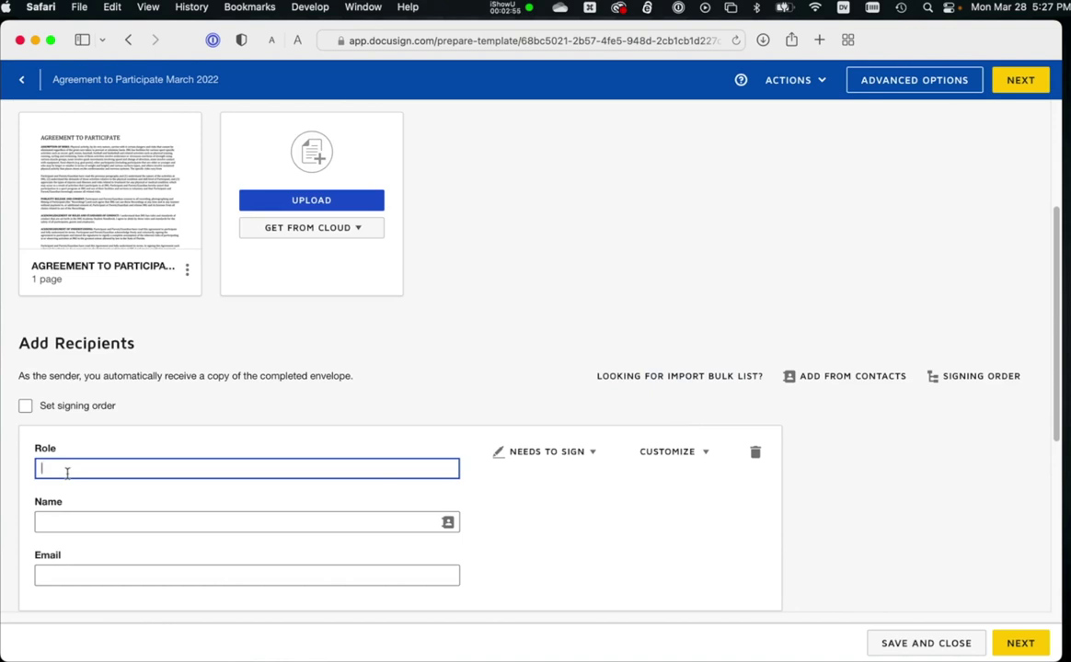
pyautogui.scroll(-5, 139, 459)
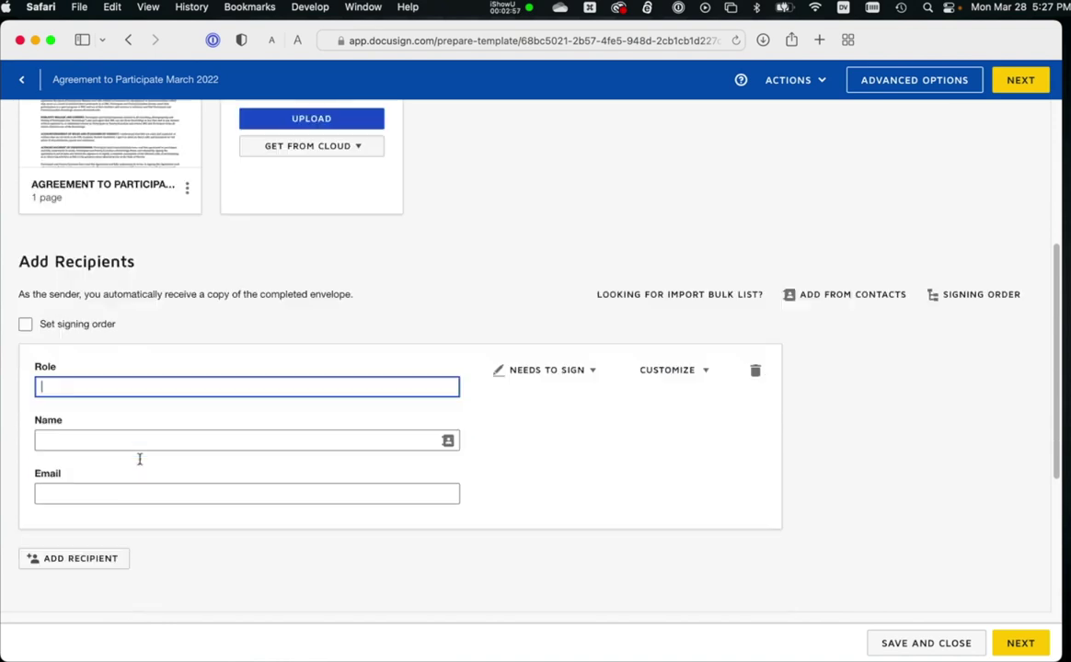
pyautogui.scroll(2, 338, 384)
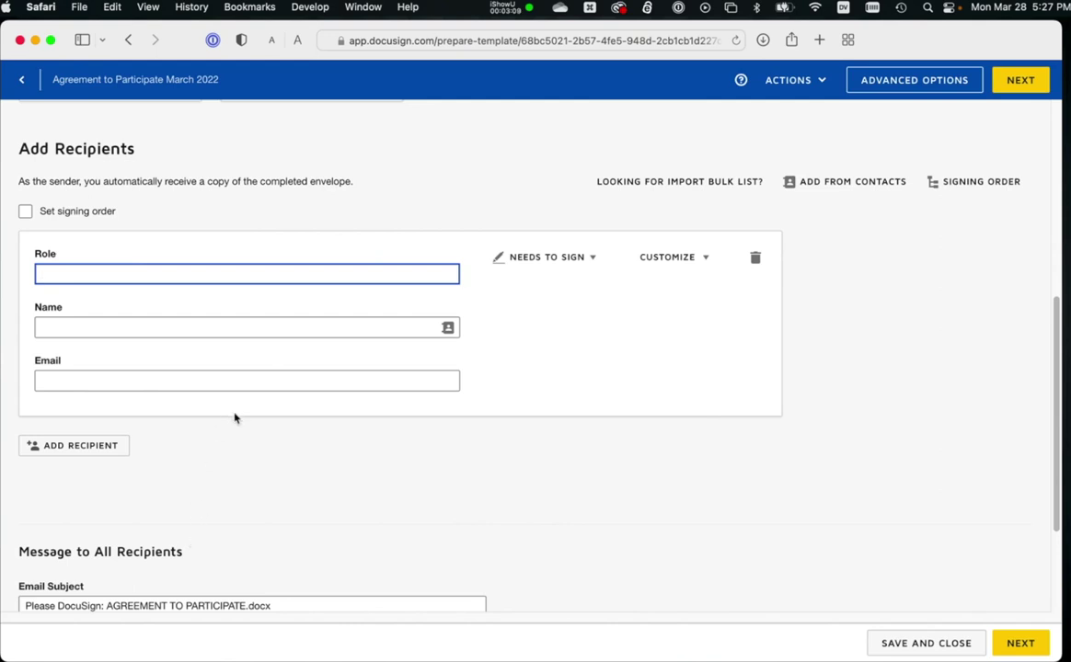
pyautogui.write('Signer1')
pyautogui.click(282, 328)
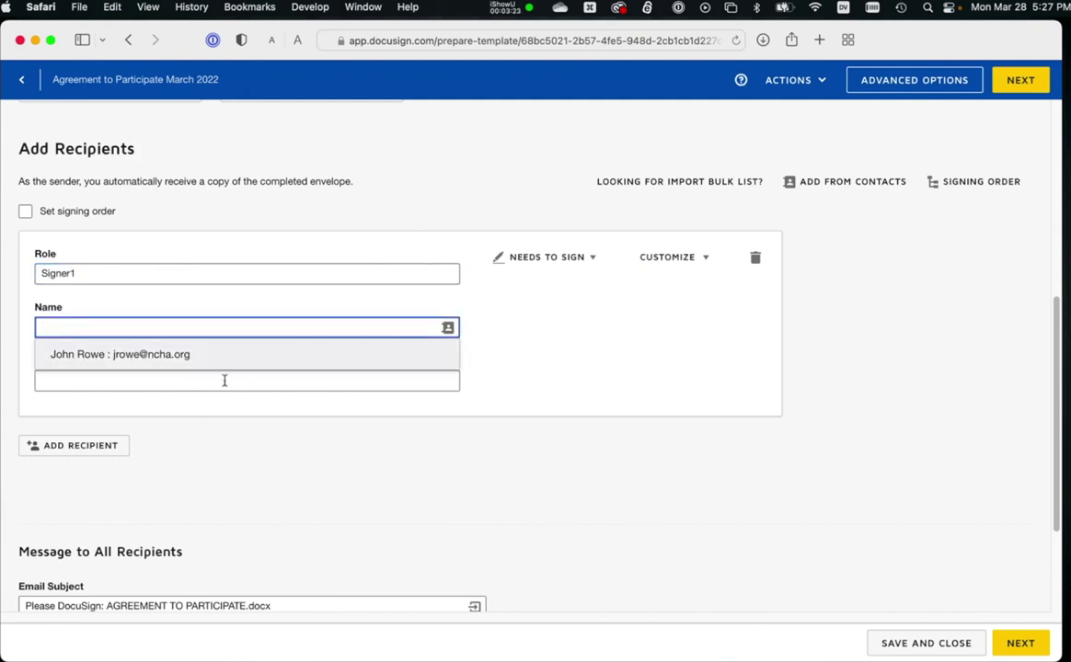
pyautogui.click(224, 380)
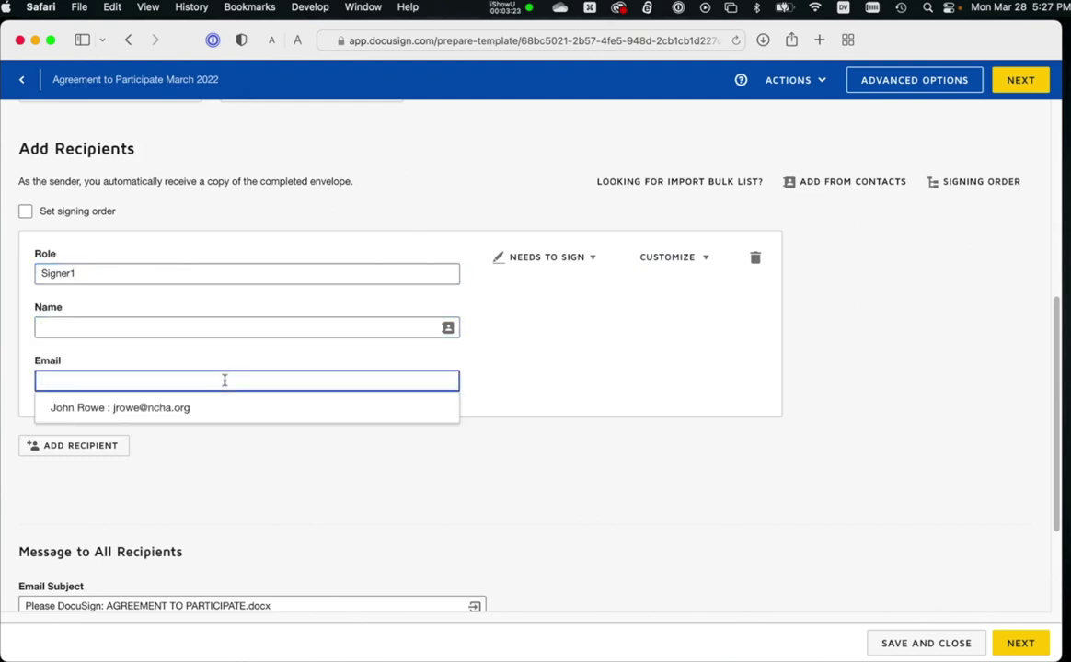
pyautogui.click(676, 306)
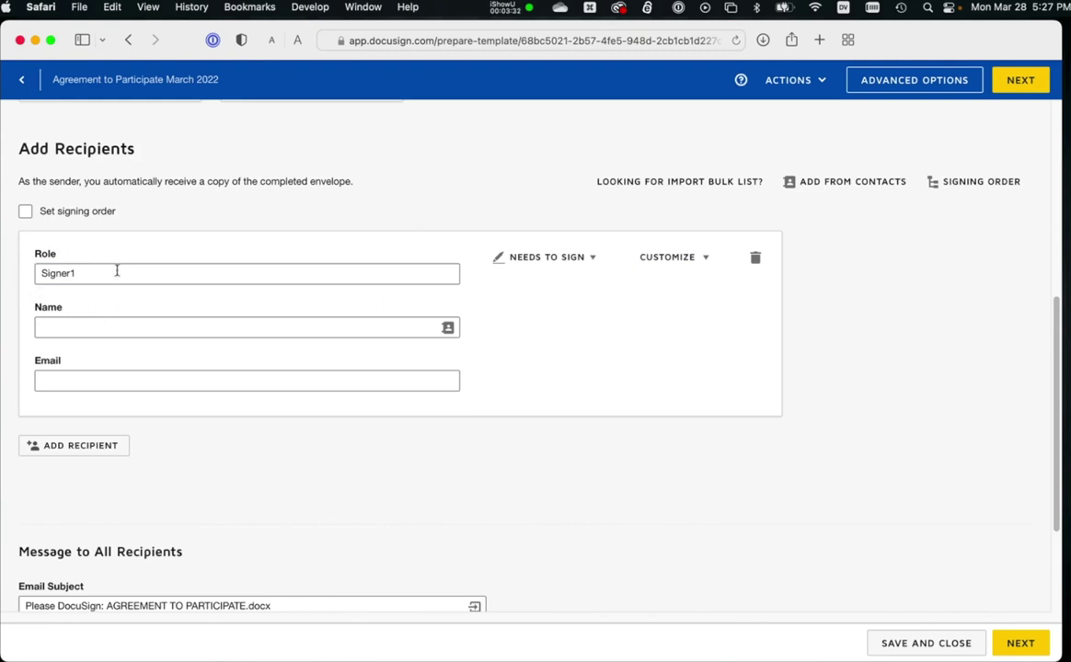
pyautogui.scroll(-4, 337, 428)
# Set the subject to 'Please sign NCHA's Agreement To Participate', add the sign-by-March-31st message, and continue.
pyautogui.tripleClick(336, 439)
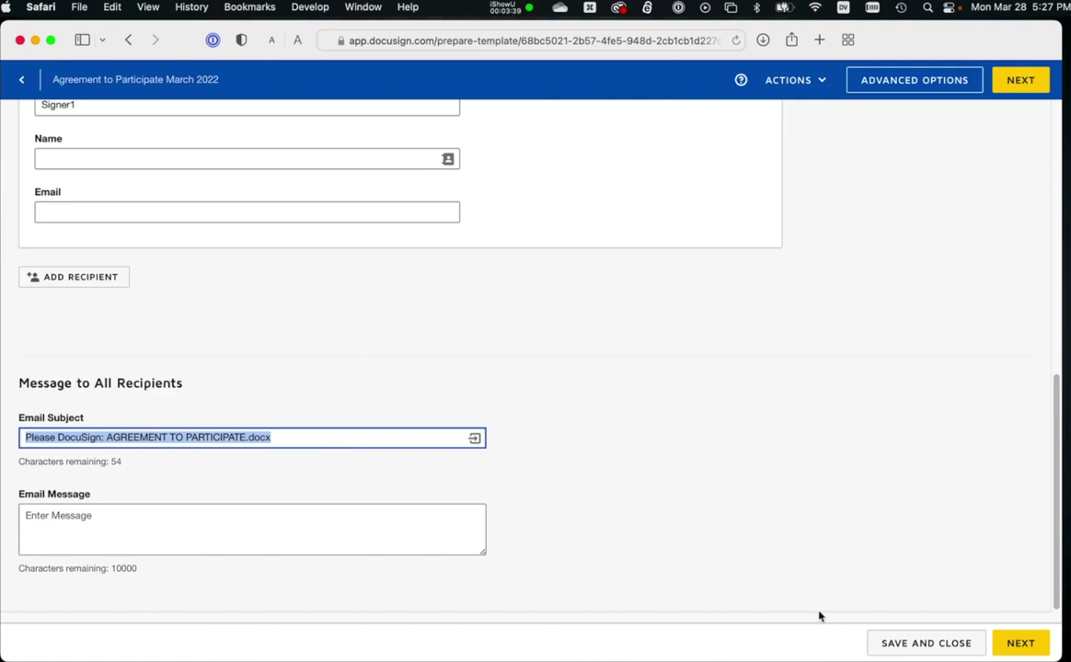
pyautogui.write('Please m')
pyautogui.press('BackSpace')
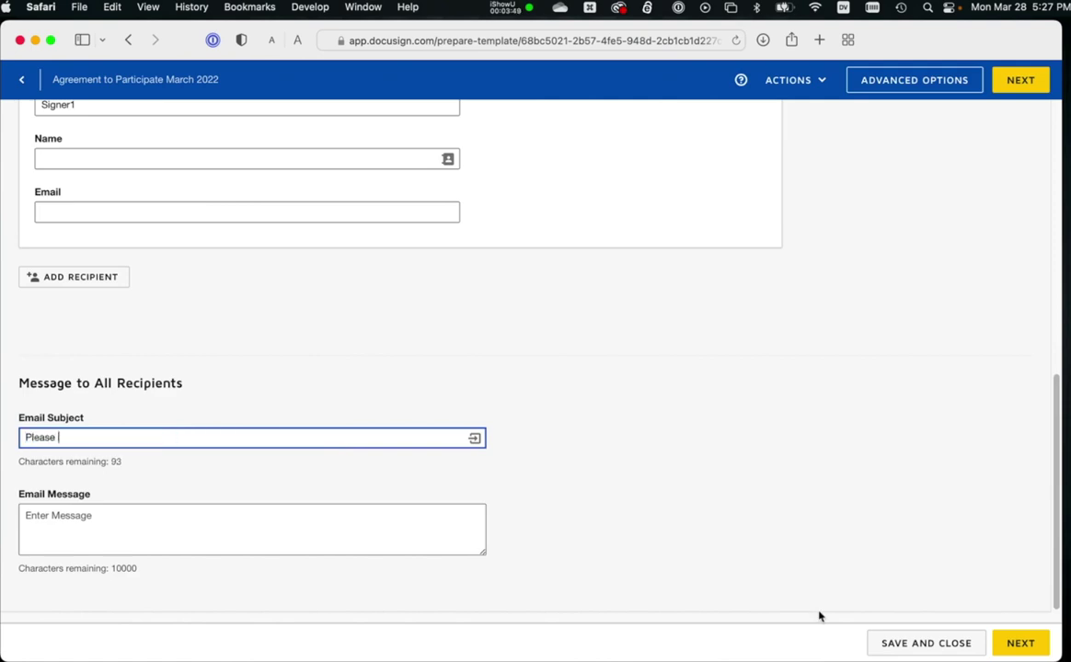
pyautogui.write("sign NCHA's Agreement ")
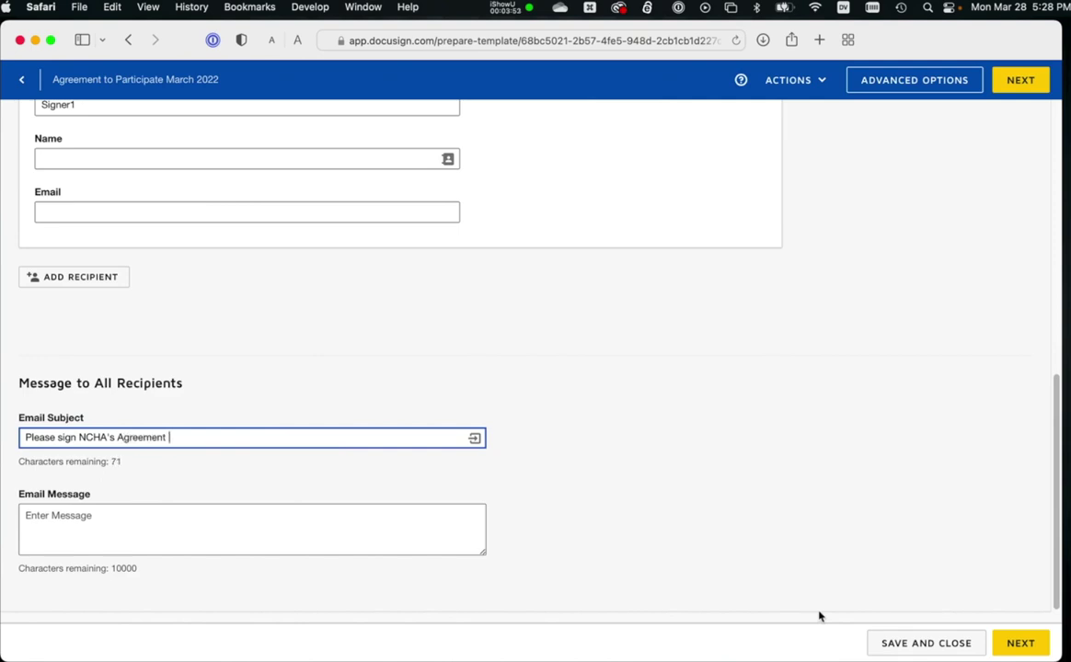
pyautogui.write('To Participate')
pyautogui.click(212, 535)
pyautogui.write('In this em')
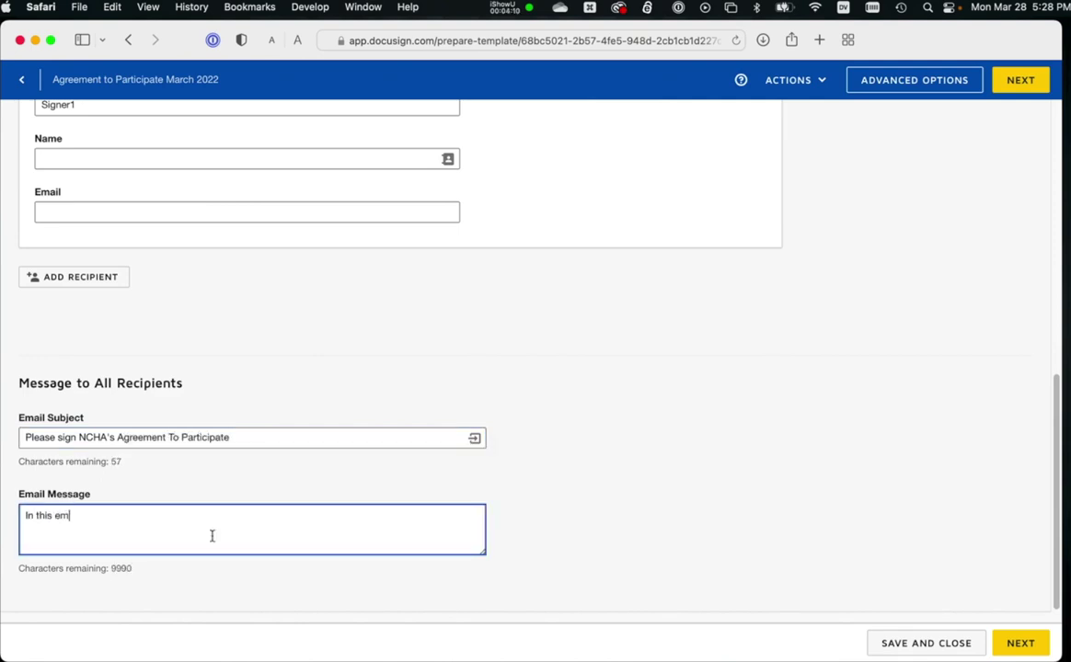
pyautogui.write('ail, you will find a link to a DocuSign document for agreeing to participate in our')
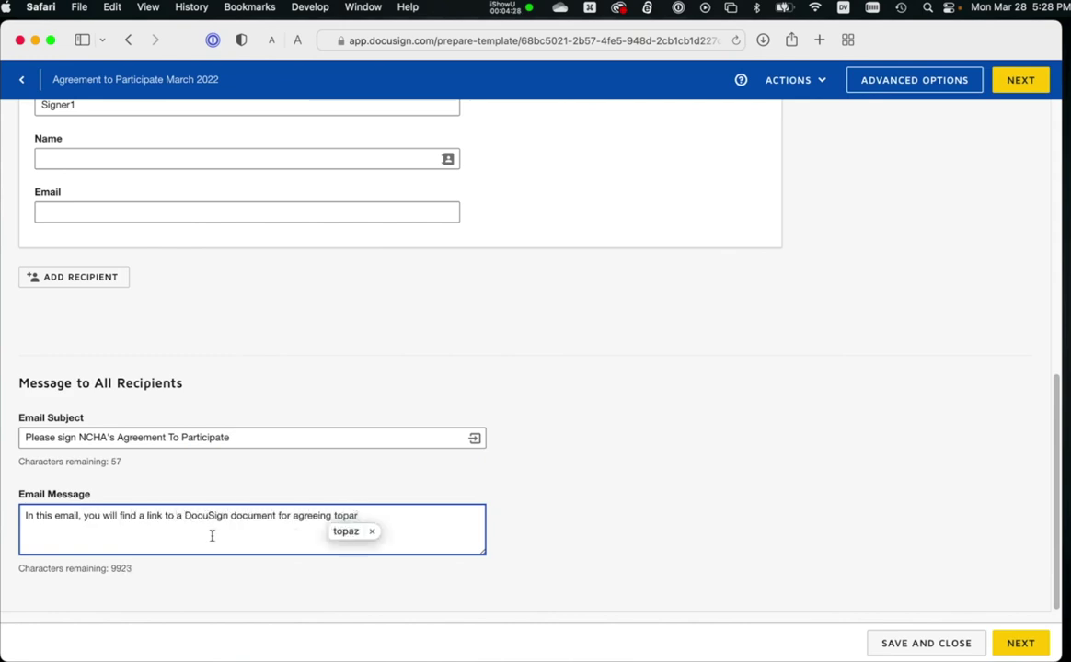
pyautogui.write(' program. Please sign by March 31st. Thank you!')
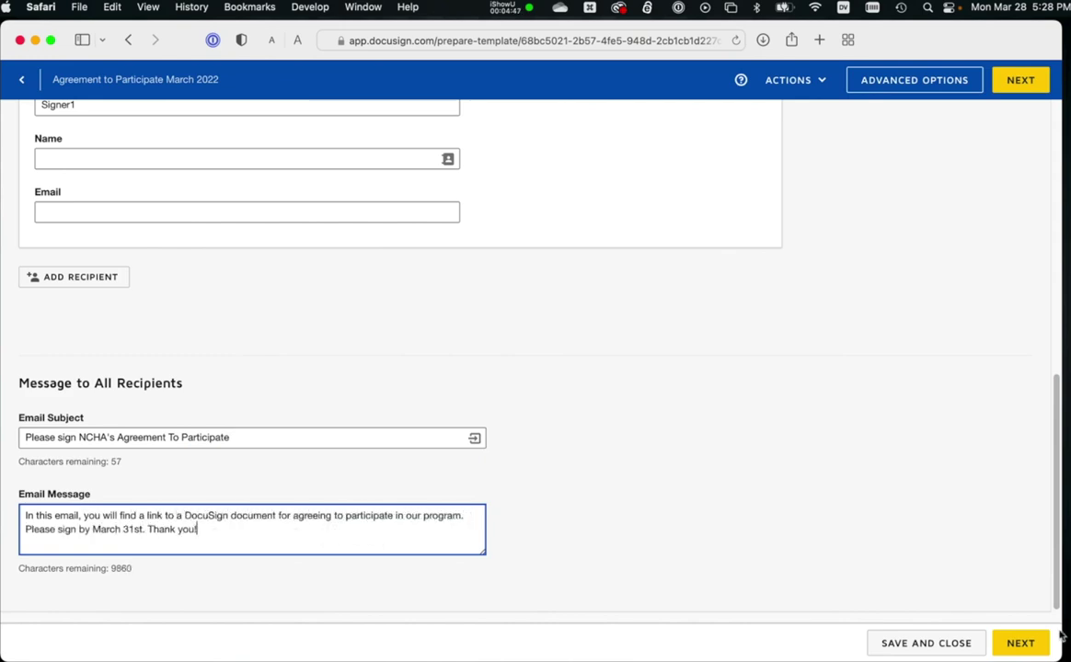
pyautogui.click(1021, 643)
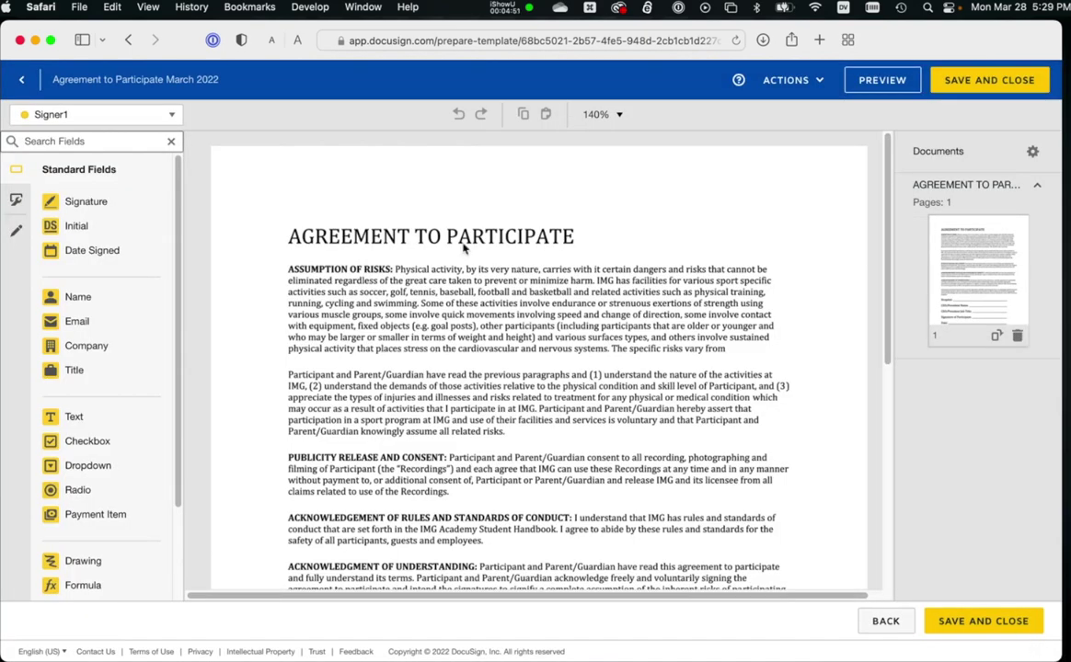
# Place a Signer1 Name field on the CEO/President Name line of the agreement.
pyautogui.scroll(-1, 398, 252)
pyautogui.scroll(-8, 398, 251)
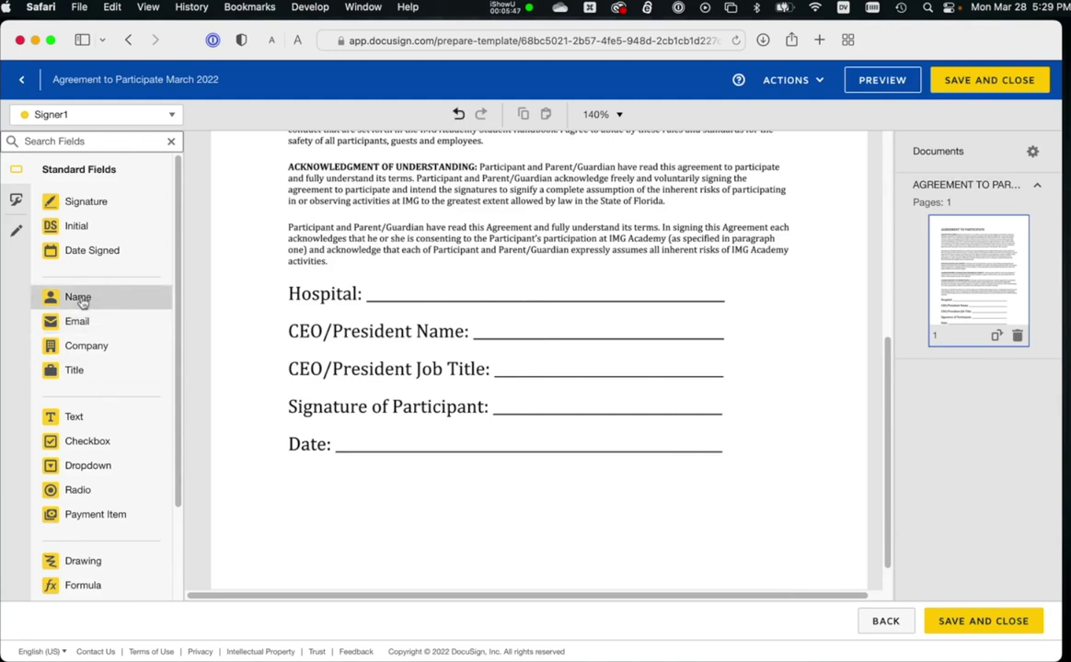
pyautogui.moveTo(80, 301); pyautogui.dragTo(478, 324)
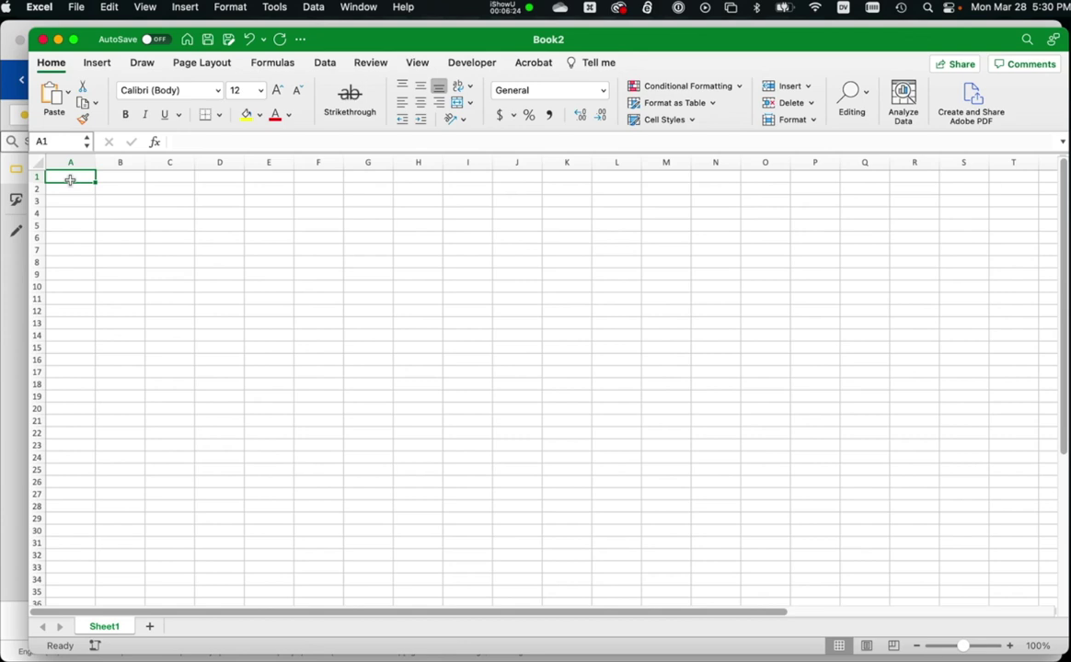
# Enter the Signer1::Name header in A1 and a sample signer's full name in A2, widening column A.
pyautogui.write('Sig')
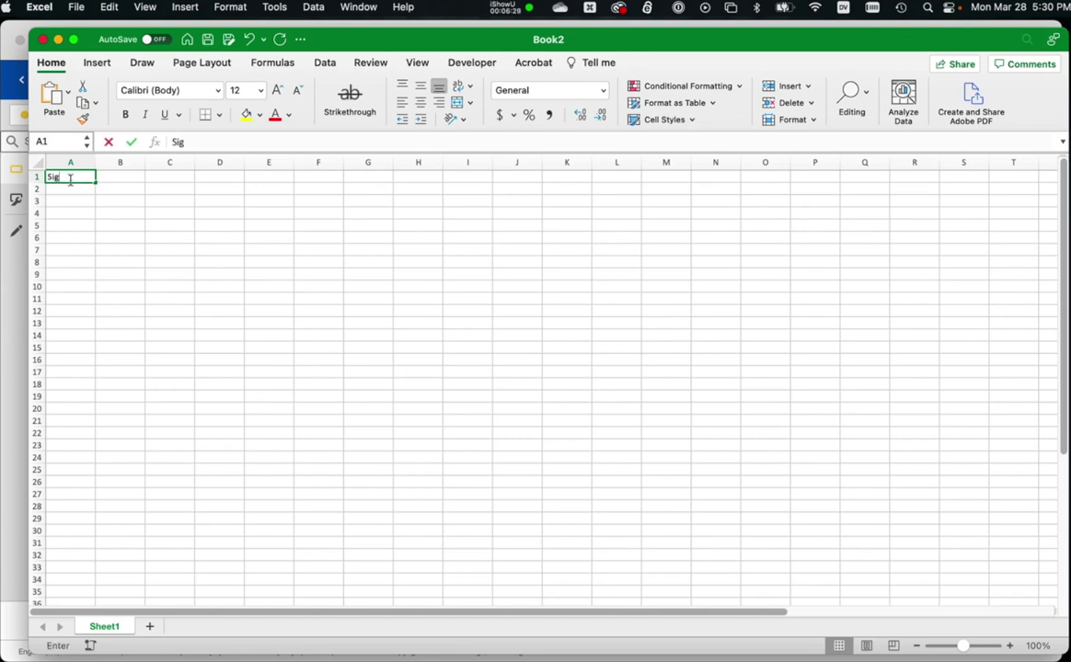
pyautogui.write('ner1::')
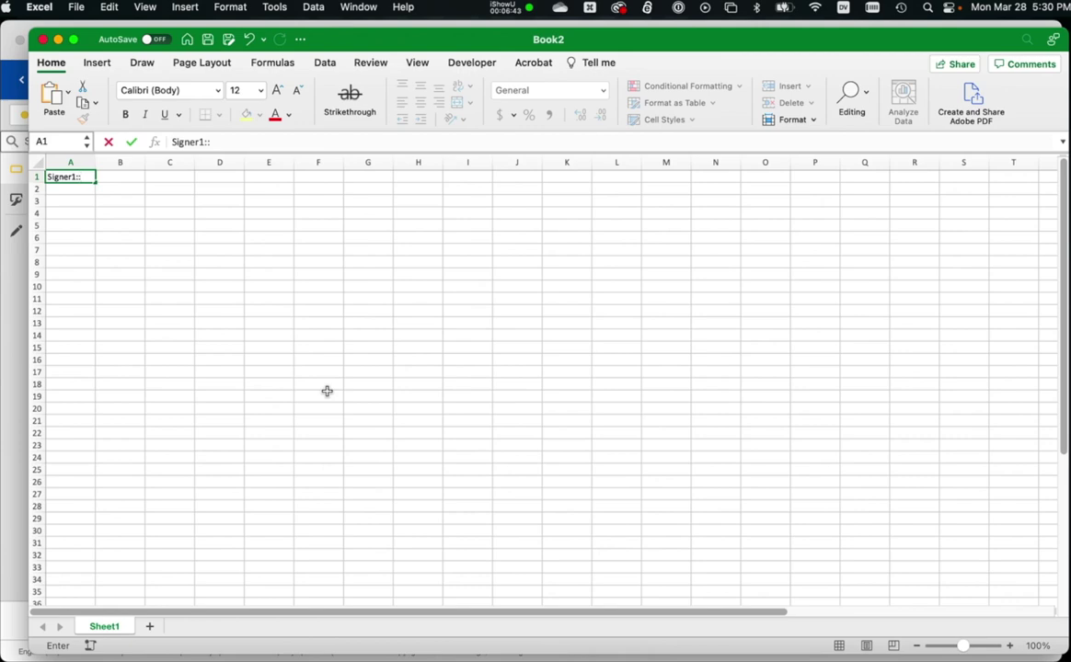
pyautogui.write('Name')
pyautogui.click(92, 162)
pyautogui.moveTo(93, 163); pyautogui.dragTo(151, 163)
pyautogui.click(78, 187)
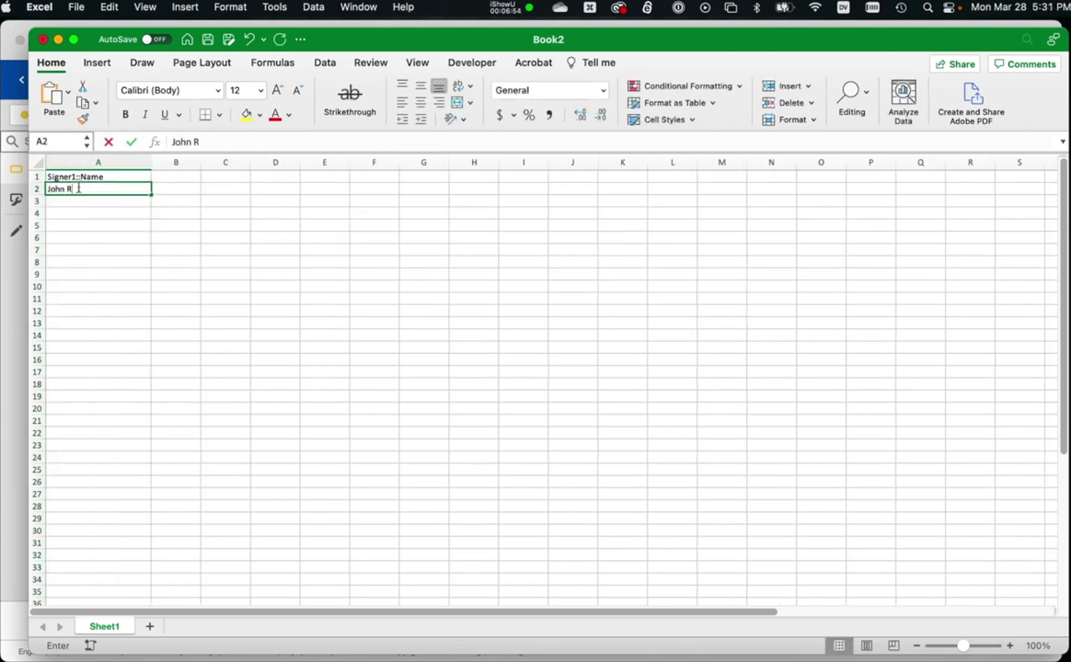
pyautogui.press('Tab')
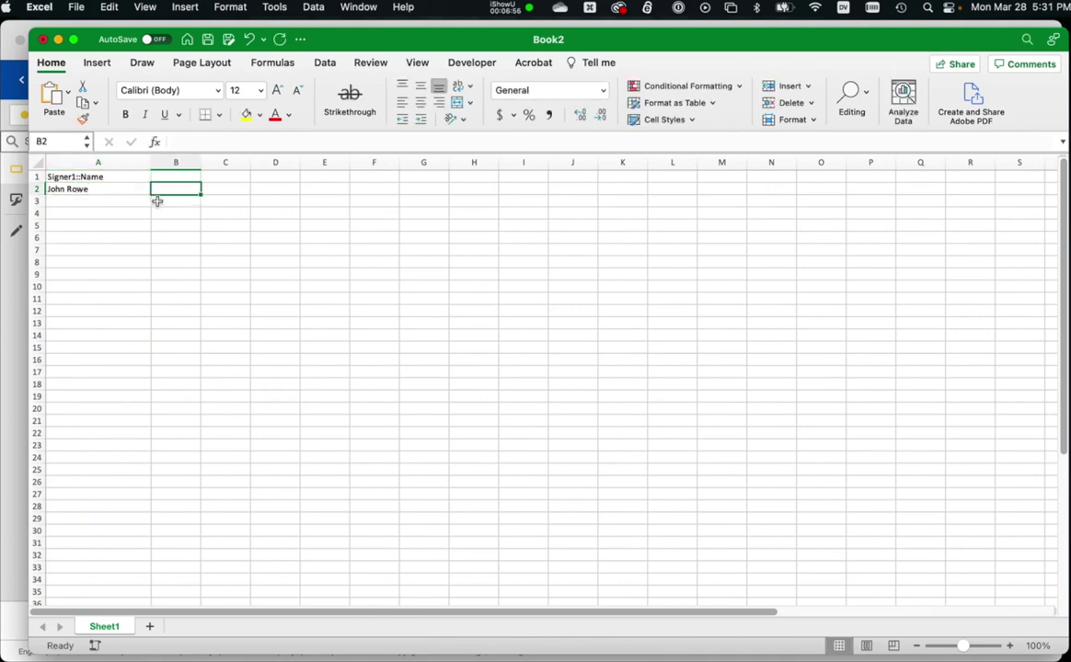
pyautogui.press('Up')
pyautogui.moveTo(438, 39); pyautogui.dragTo(476, 209)
# Enter Signer1:Hospital in B1 and Taco Bellvue Hospital in B2, widening column B.
pyautogui.write('Sig')
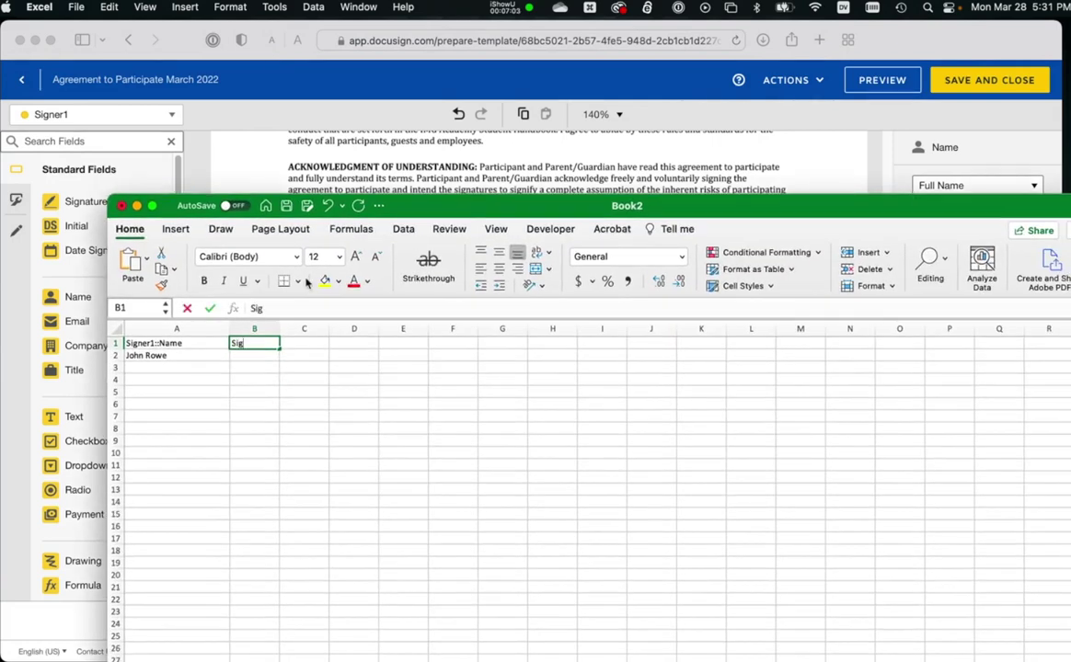
pyautogui.write('ner1:Hospi')
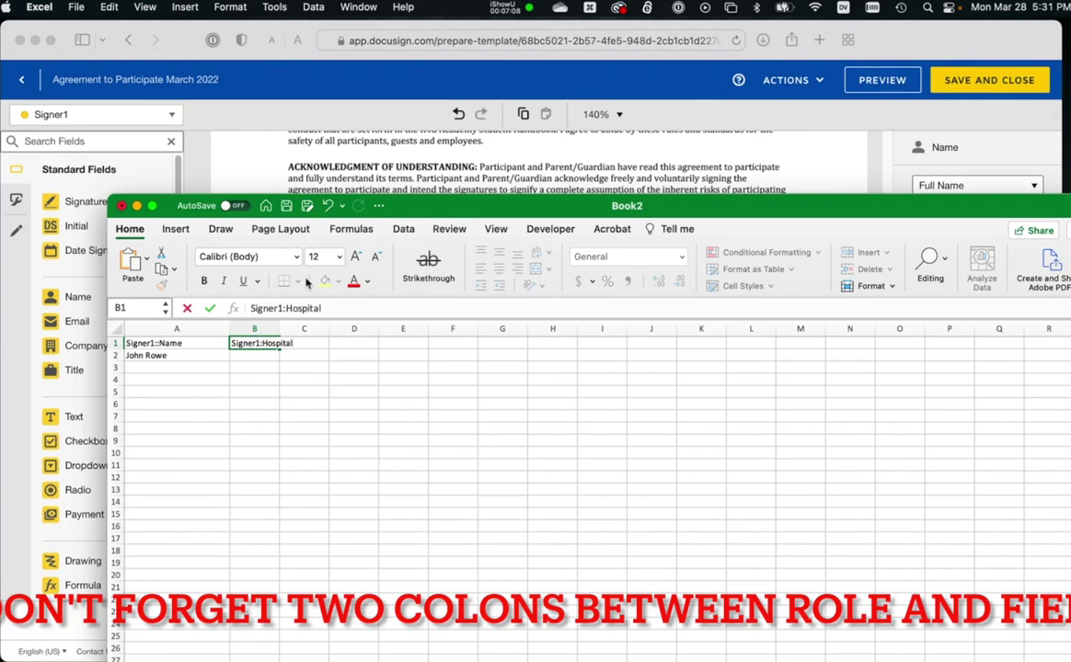
pyautogui.write('tal')
pyautogui.press('Return')
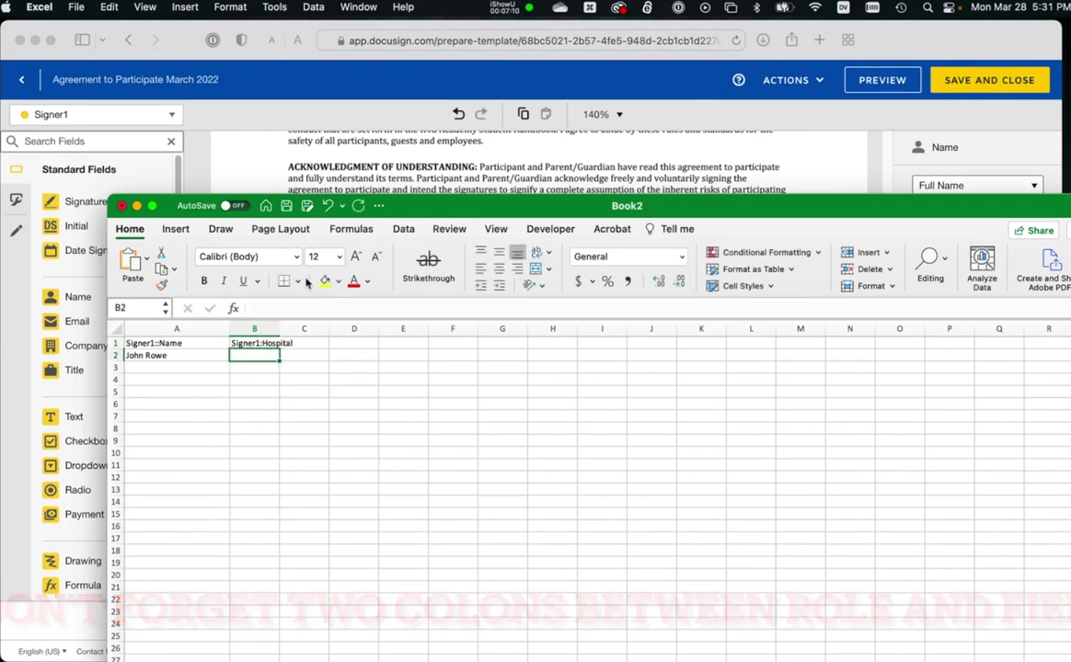
pyautogui.write('Taco Be')
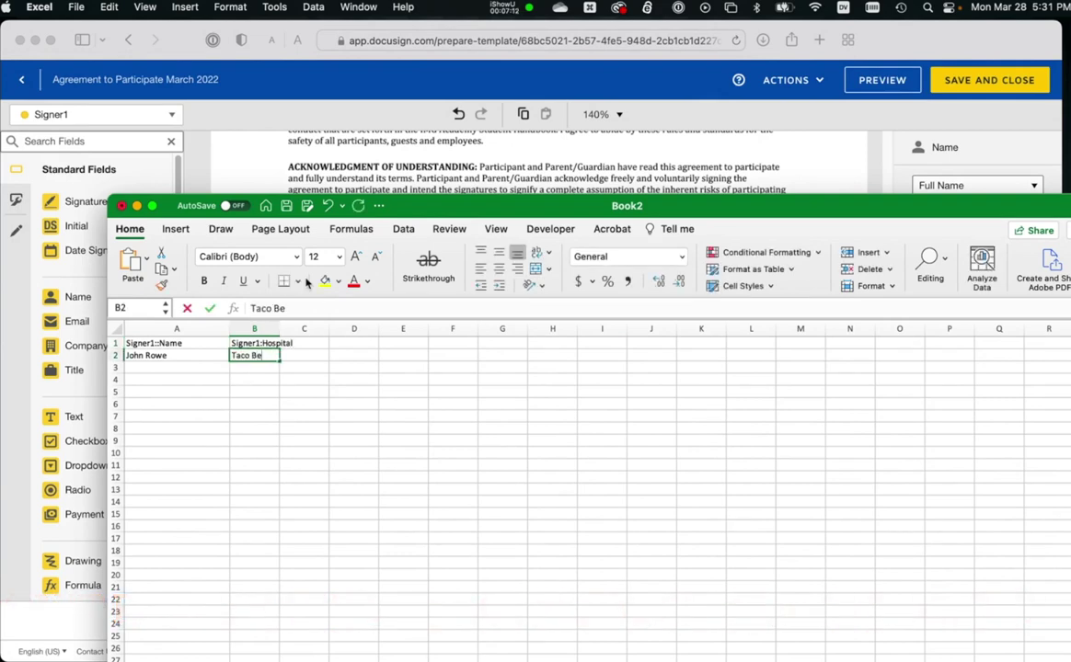
pyautogui.write('llvue Hospi')
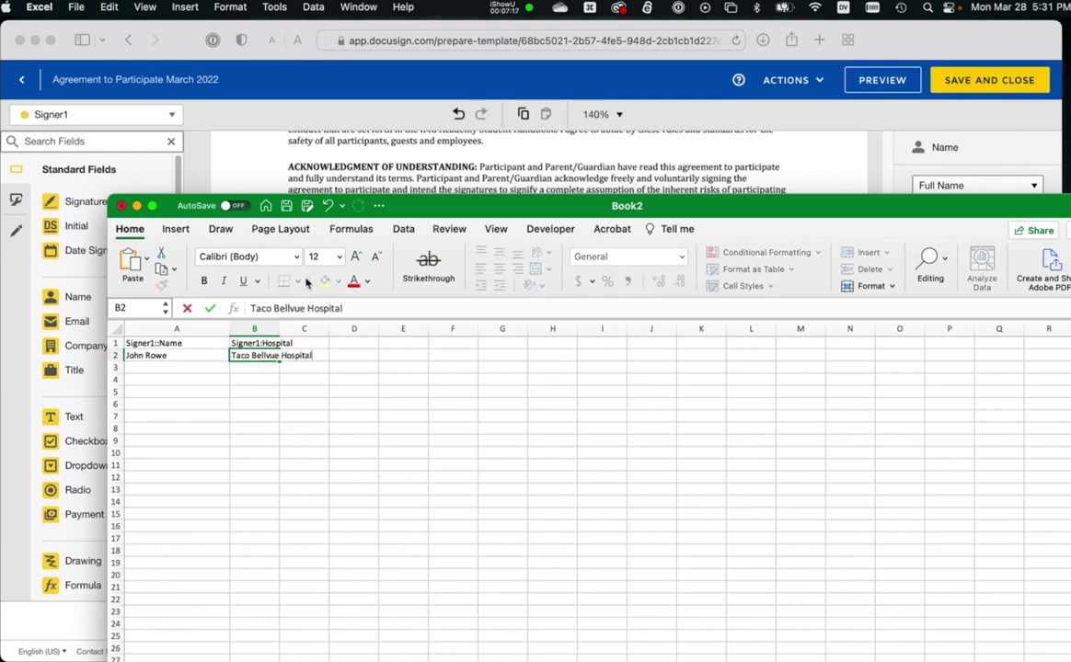
pyautogui.write('tal')
pyautogui.press('Tab')
pyautogui.moveTo(279, 328); pyautogui.dragTo(345, 296)
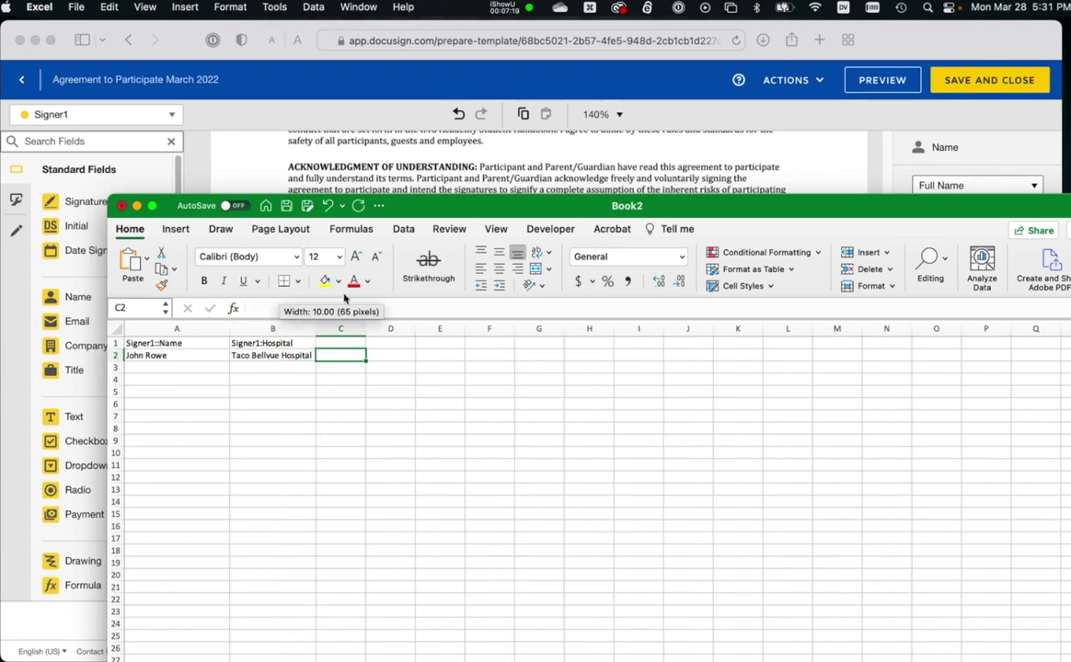
pyautogui.moveTo(408, 206); pyautogui.dragTo(400, 387)
# Enter Signer1::Title in C1 and correct the B1 header to Signer1::Hospital.
pyautogui.click(349, 571)
pyautogui.write('Sign')
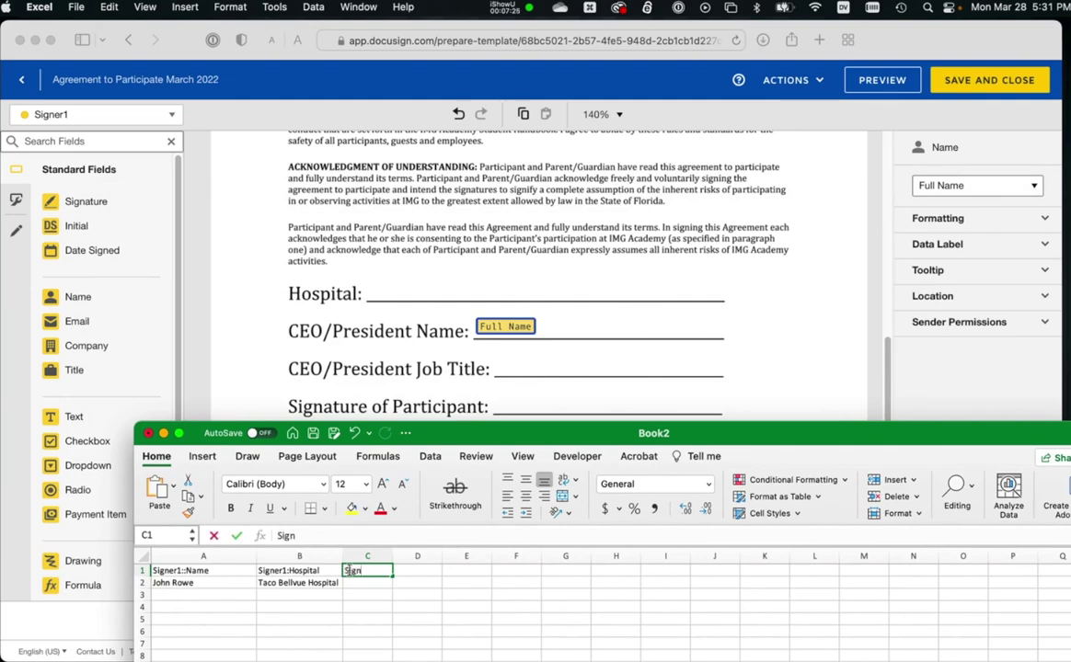
pyautogui.write('er1::Title')
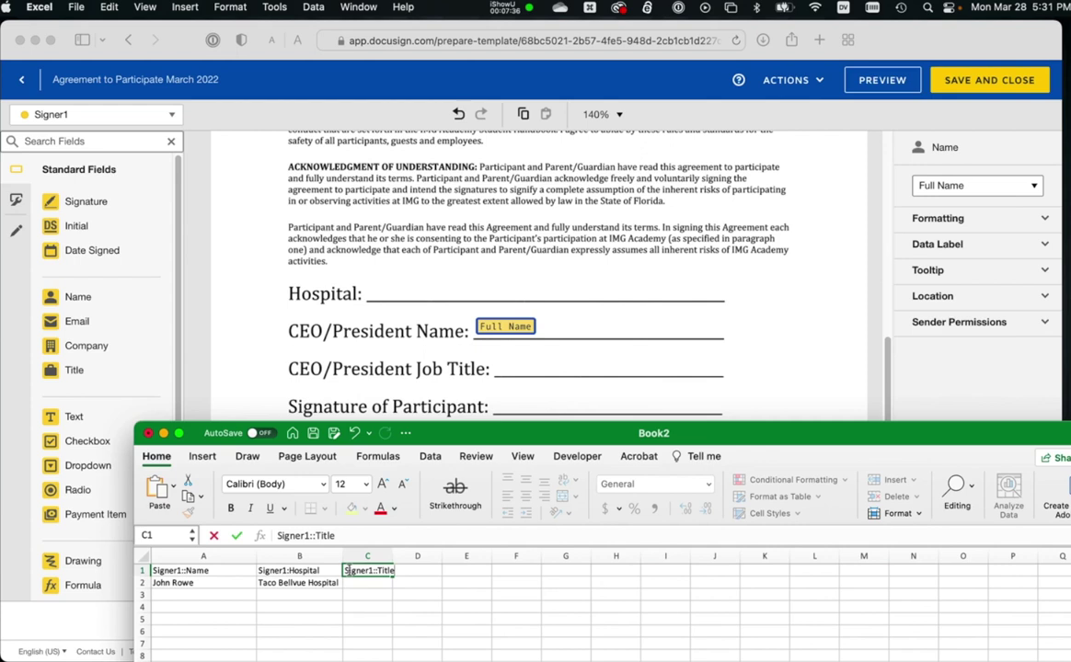
pyautogui.click(287, 570)
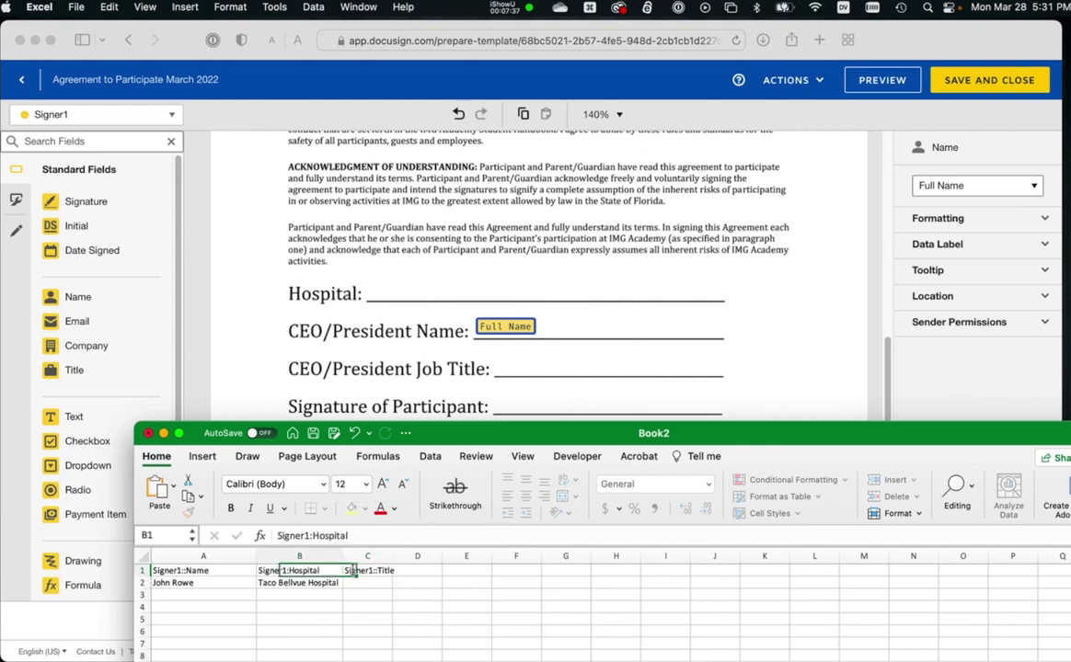
pyautogui.doubleClick(287, 570)
pyautogui.write(':')
pyautogui.press('Tab')
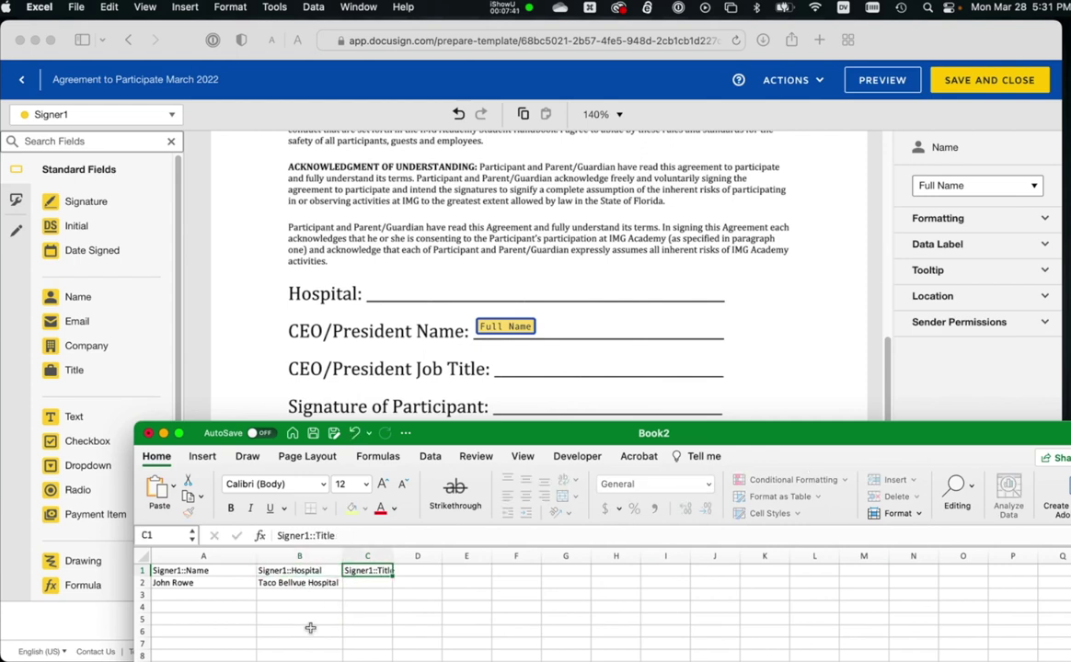
pyautogui.moveTo(492, 432); pyautogui.dragTo(530, 506)
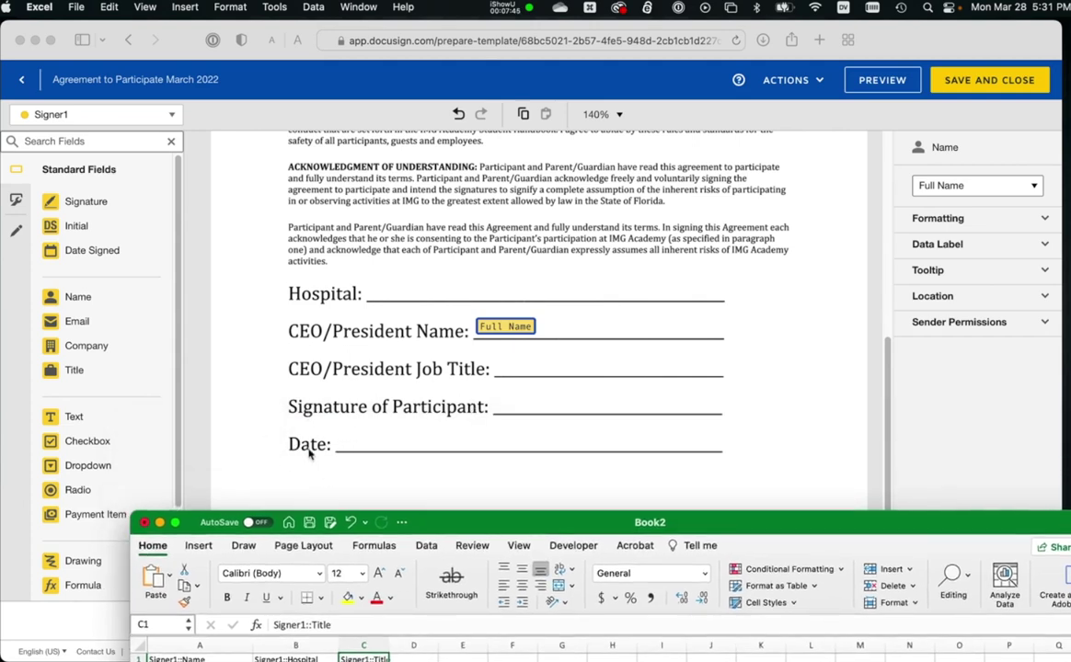
pyautogui.moveTo(579, 522); pyautogui.dragTo(567, 297)
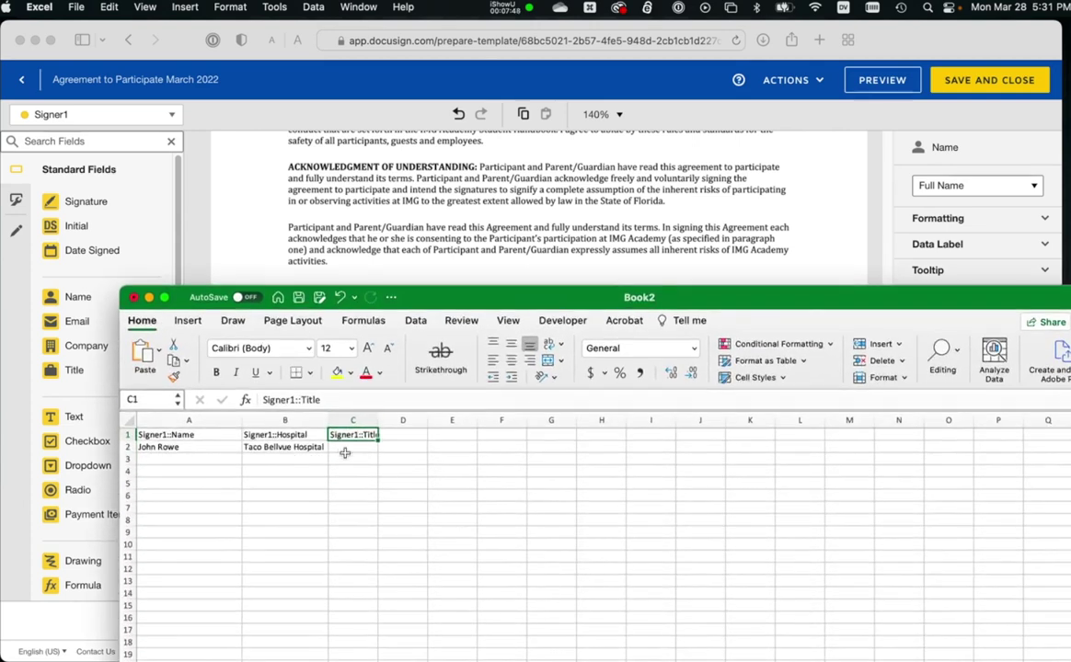
pyautogui.click(349, 448)
# Enter Big Boss as the first signer's title and a second signer's name in A3.
pyautogui.write('Big Bos')
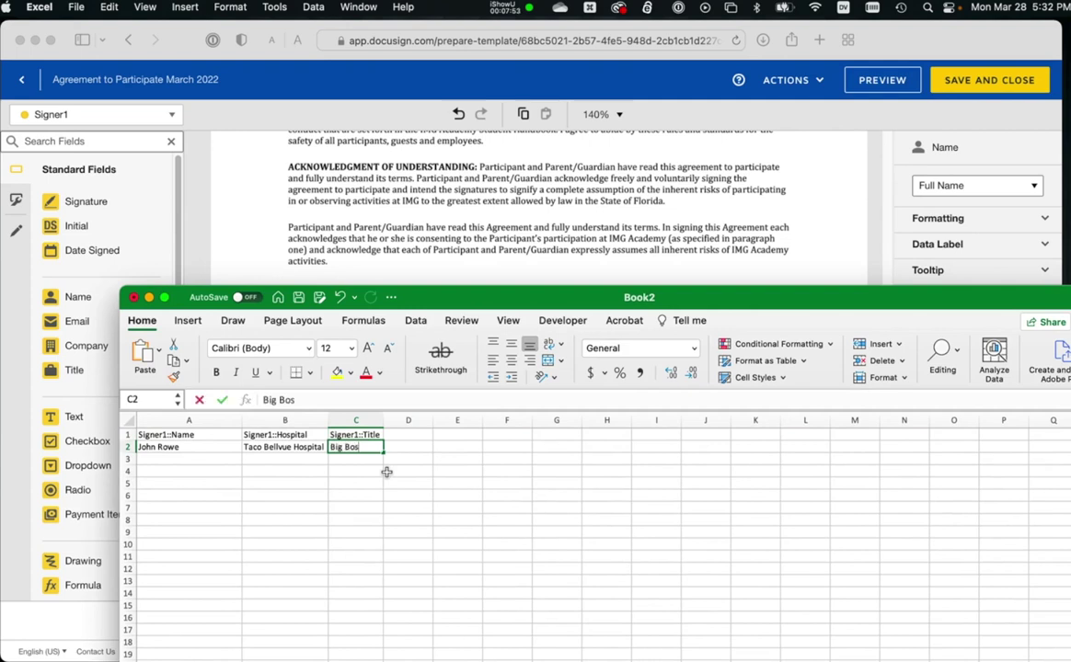
pyautogui.write('s')
pyautogui.press('Return')
pyautogui.click(184, 461)
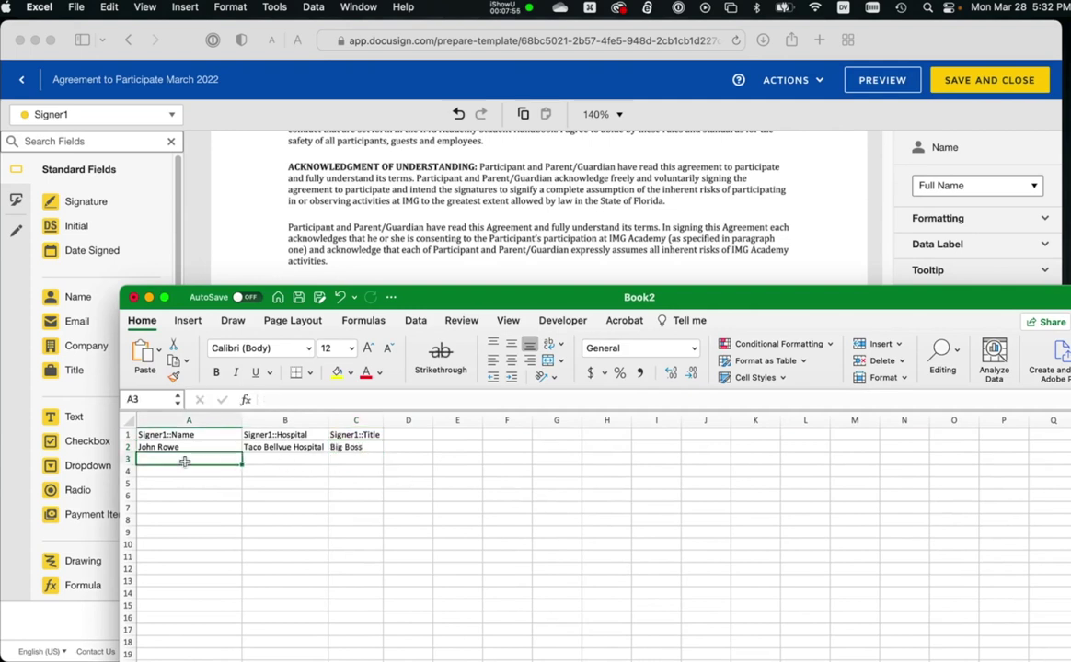
pyautogui.write('Testy')
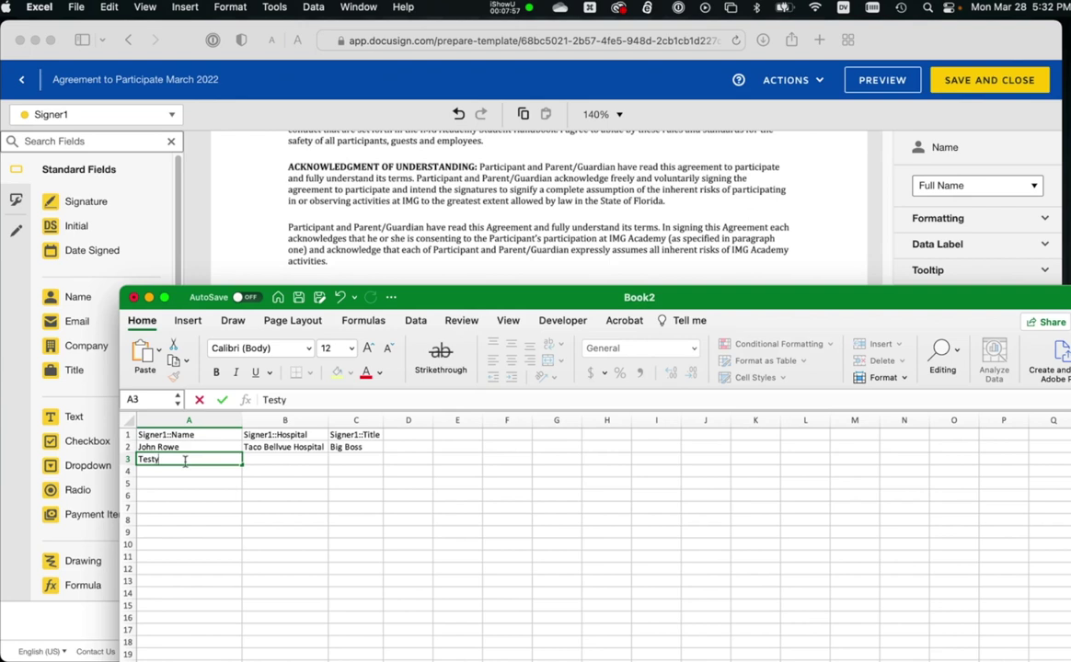
pyautogui.write(' Testerson')
pyautogui.press('Tab')
# Add a Signer1::Email header in D1 with the first signer's email address below it.
pyautogui.click(398, 434)
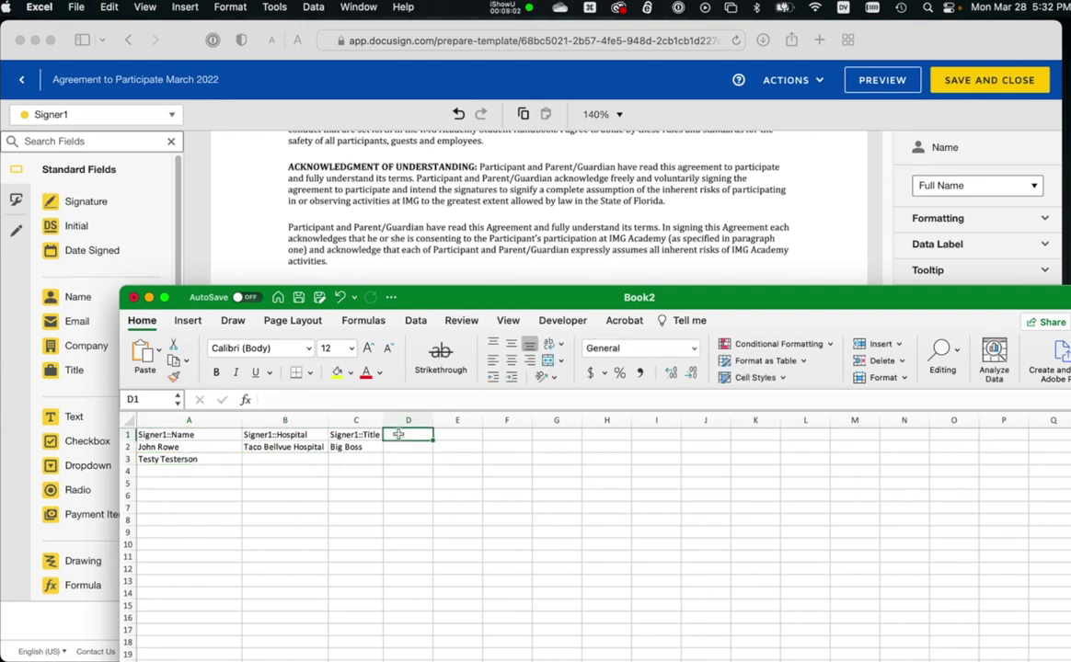
pyautogui.write('Signer1')
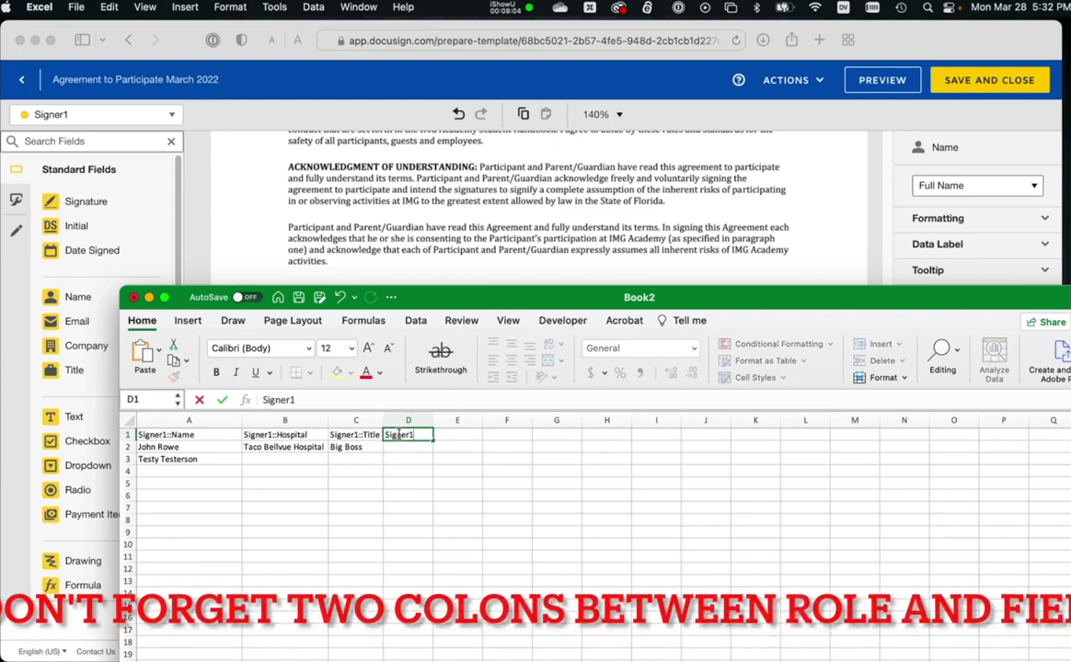
pyautogui.write('::Email')
pyautogui.press('Return')
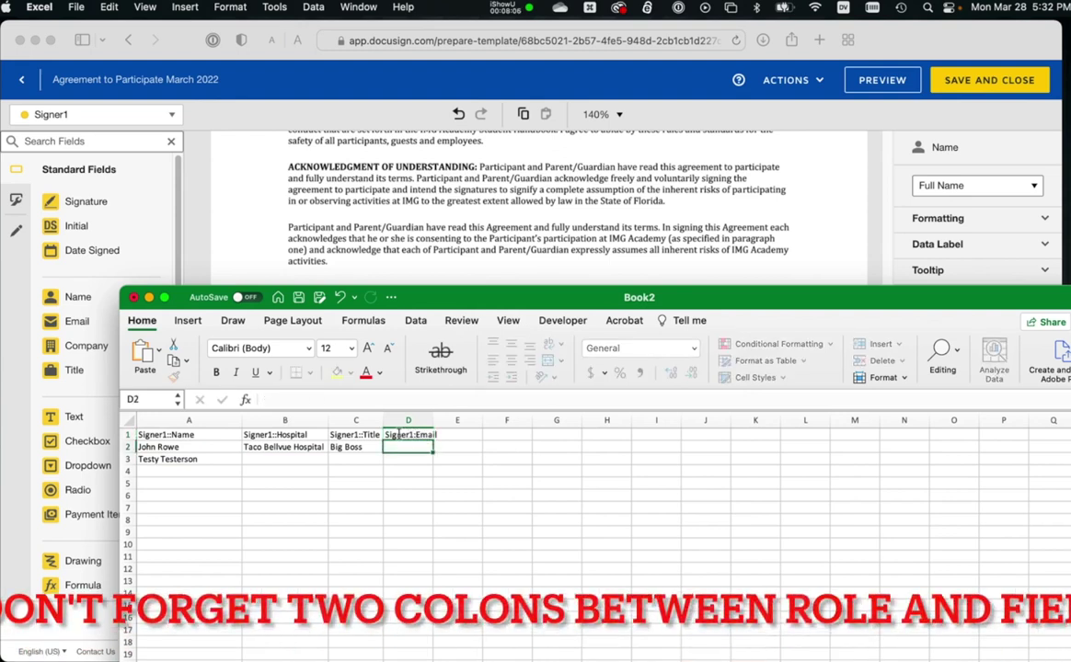
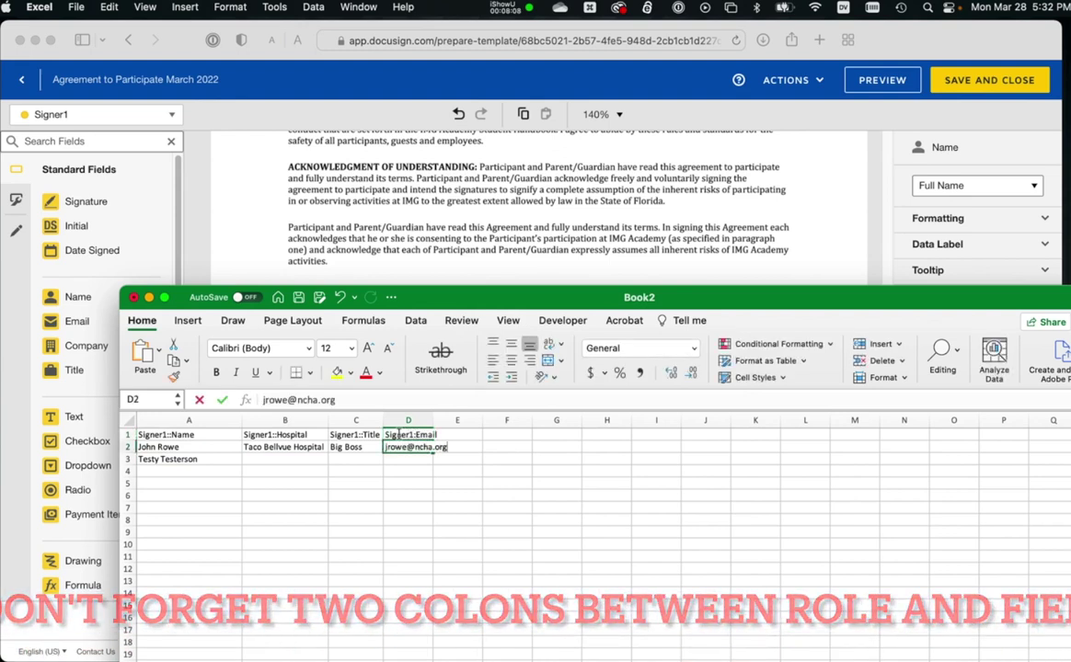
pyautogui.press('Return')
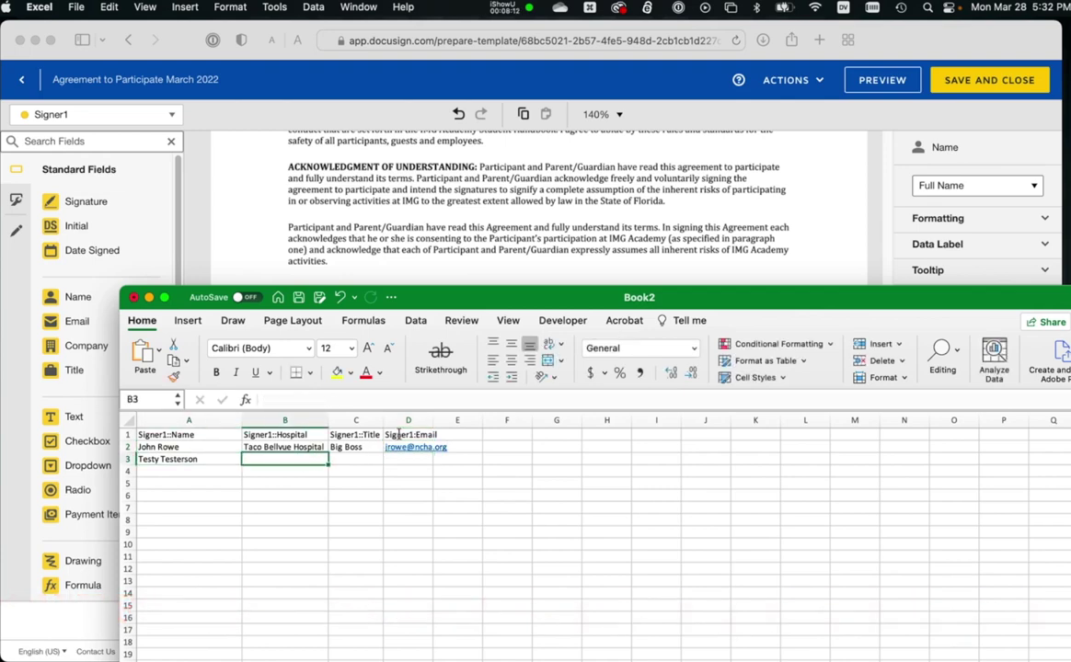
# Fill the second signer row with Test Hospital, Test CEO and the signer's email address.
pyautogui.write('Test Hospital')
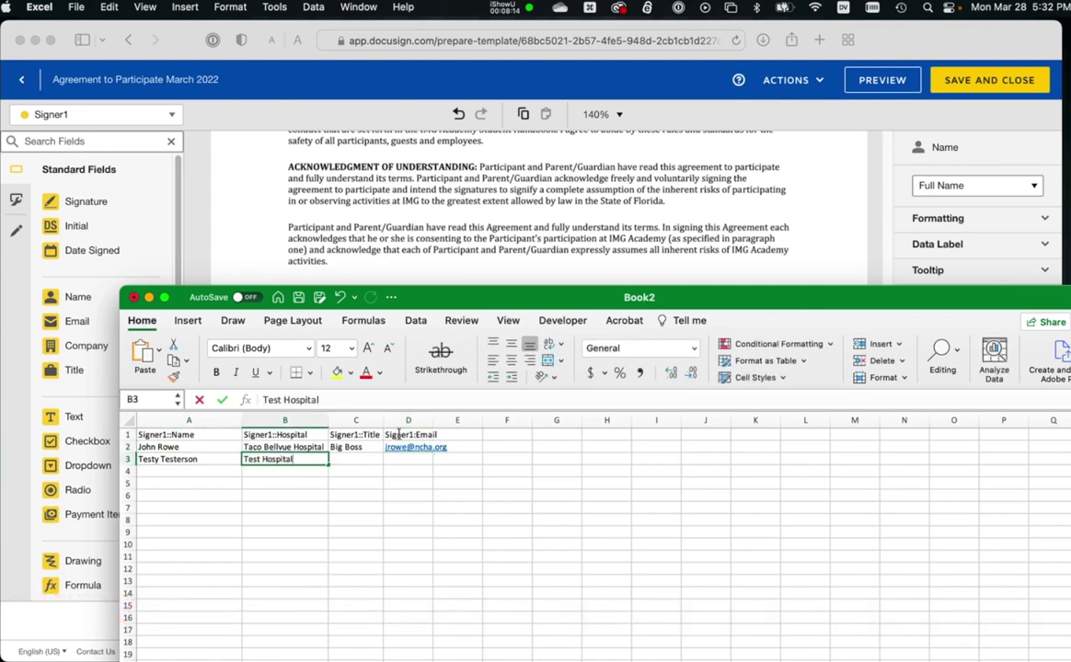
pyautogui.press('Tab')
pyautogui.write('T')
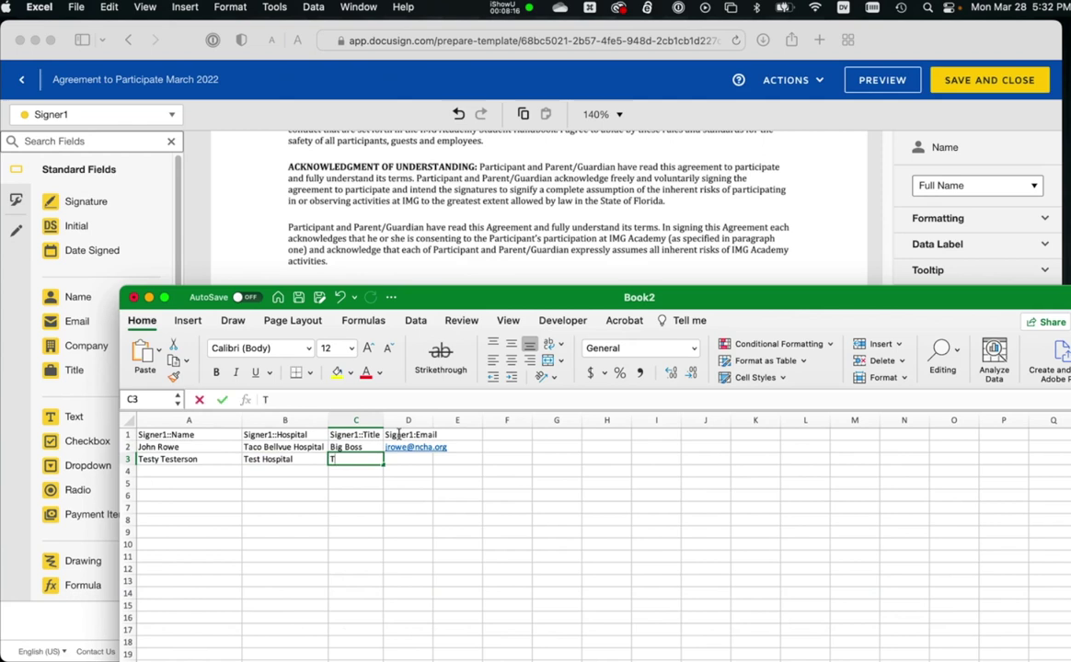
pyautogui.write('est CEO')
pyautogui.press('Tab')
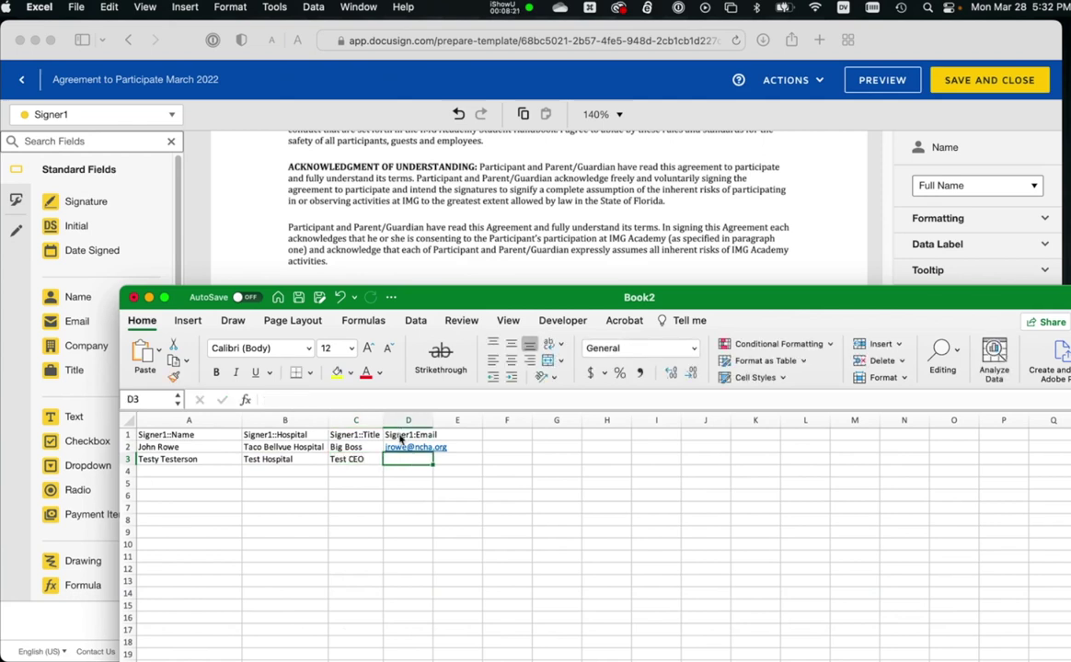
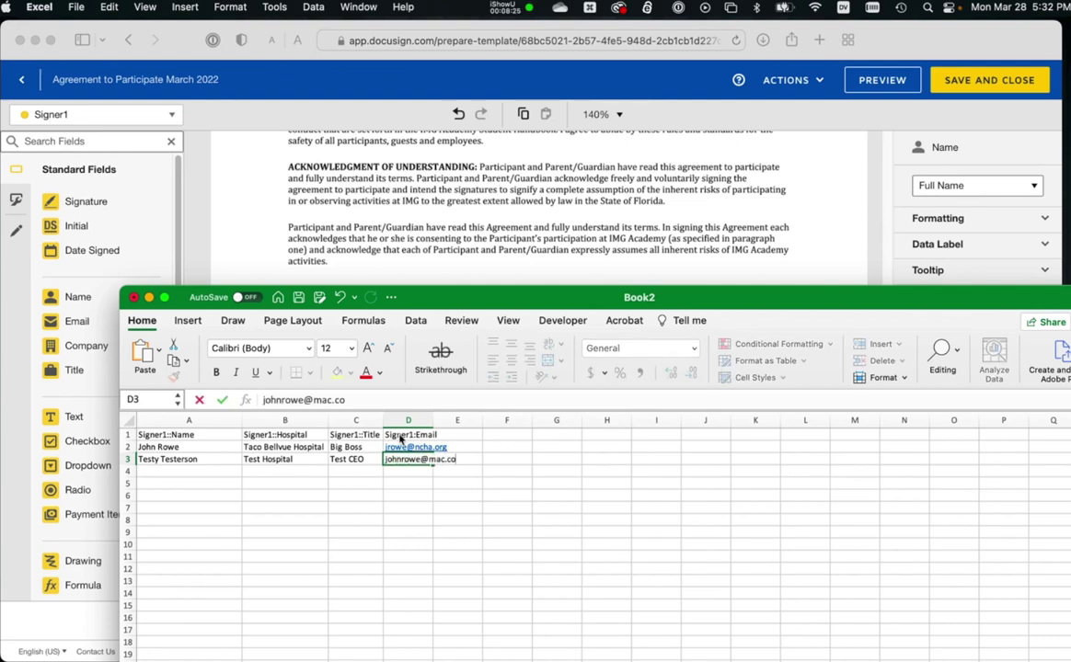
pyautogui.press('Return')
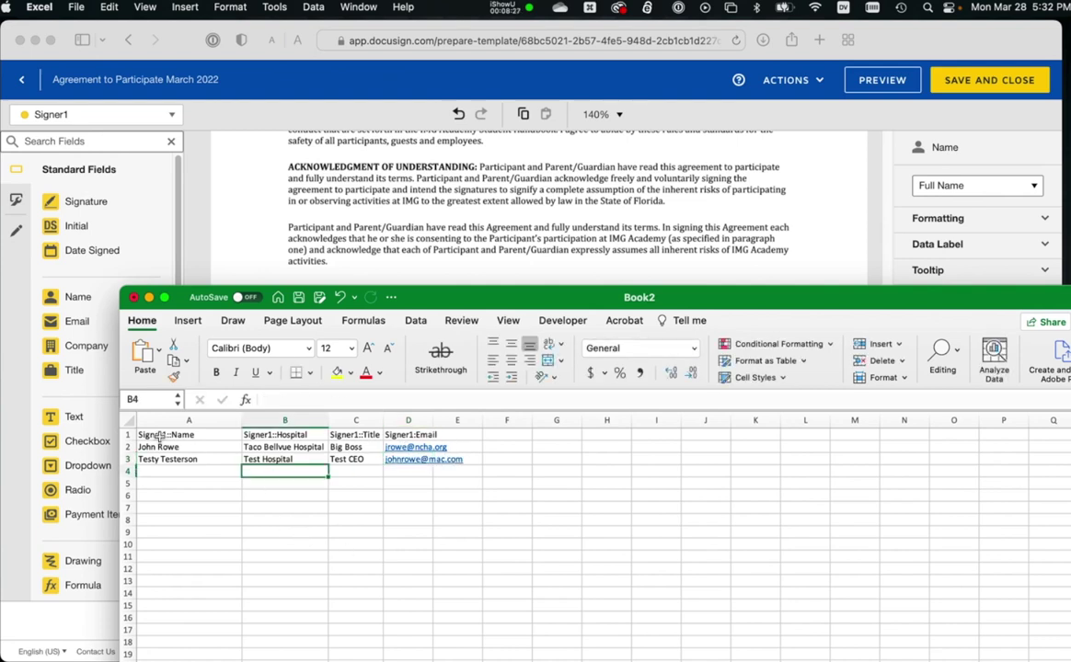
# Check the Signer1 Name, Hospital and Title headers against the template's fields.
pyautogui.click(160, 436)
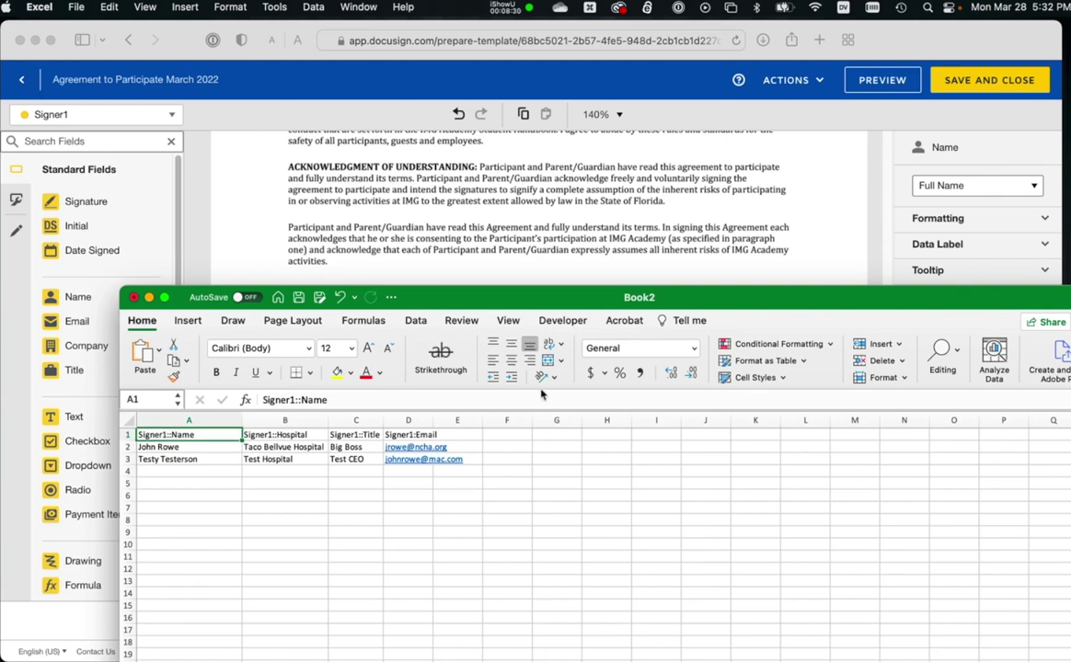
pyautogui.moveTo(538, 302); pyautogui.dragTo(540, 453)
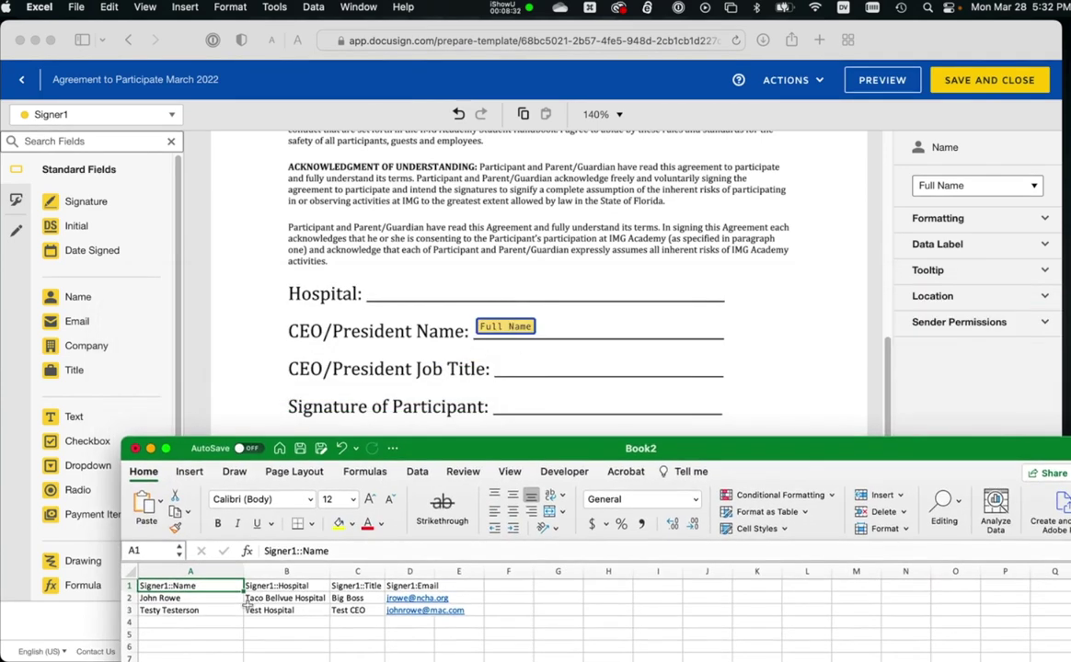
pyautogui.click(269, 586)
pyautogui.click(354, 586)
# Widen column D so the email addresses fit.
pyautogui.click(410, 586)
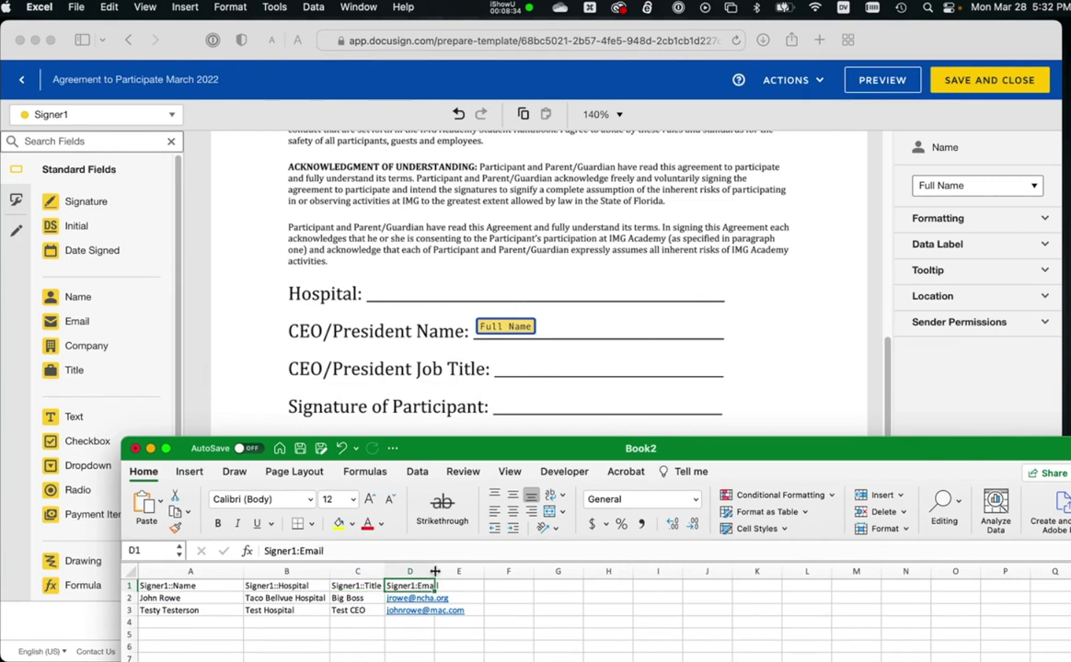
pyautogui.moveTo(436, 571); pyautogui.dragTo(468, 571)
pyautogui.click(184, 622)
pyautogui.moveTo(459, 449); pyautogui.dragTo(399, 237)
# Save the workbook in CSV UTF-8 (Comma delimited) format as AgreementToParticipateMergeFolks.
pyautogui.press('super+s')
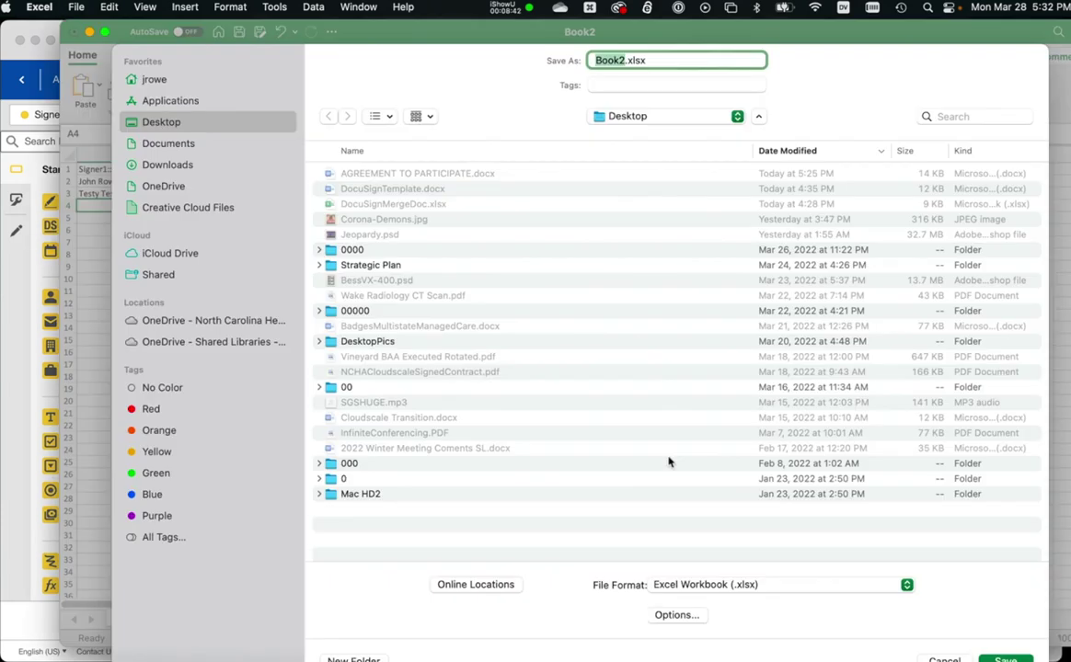
pyautogui.click(722, 585)
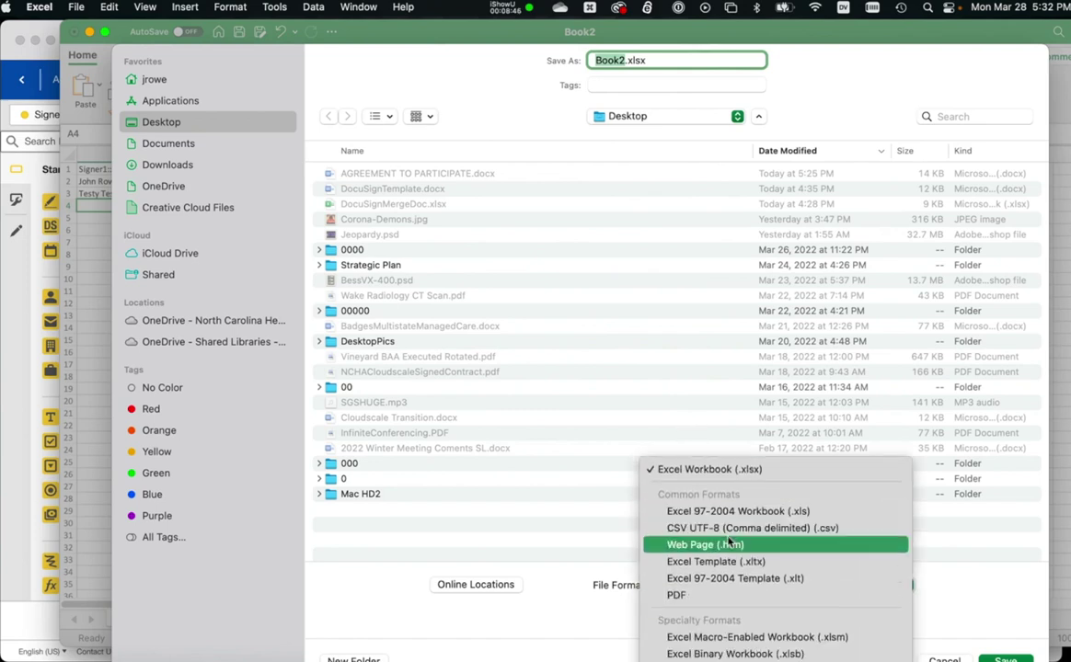
pyautogui.click(745, 529)
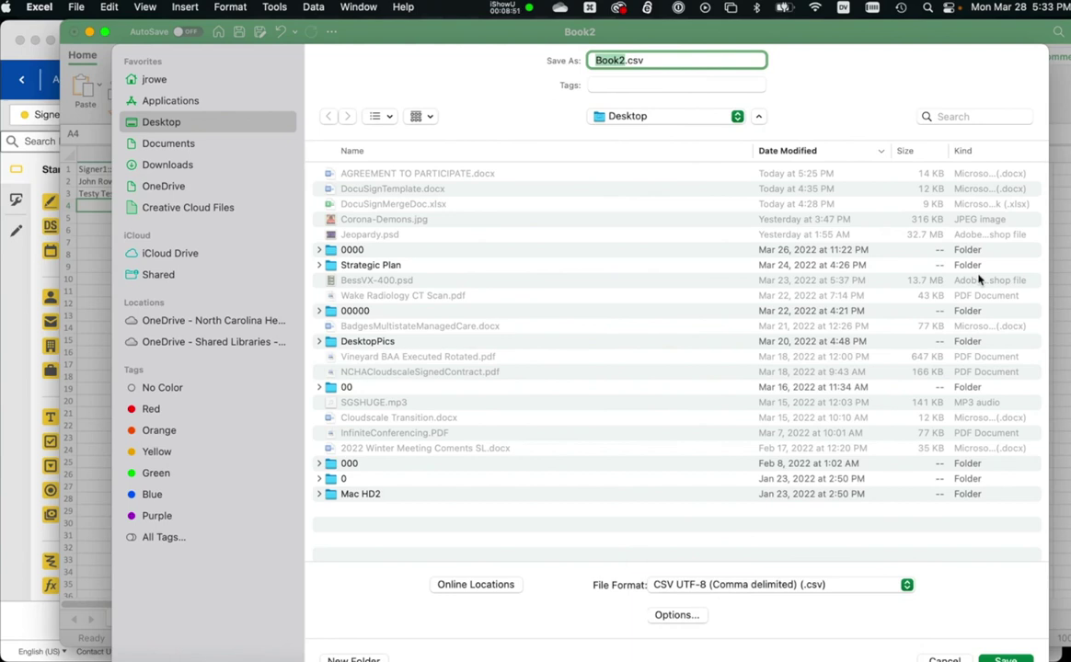
pyautogui.write('AgreementTo')
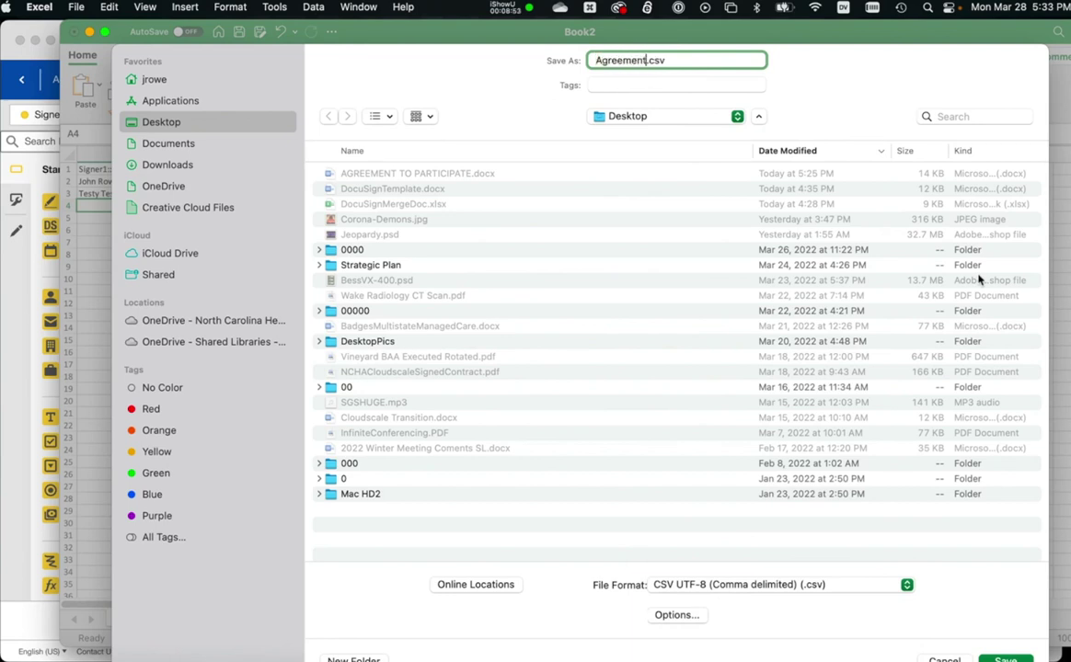
pyautogui.write('p')
pyautogui.press('BackSpace')
pyautogui.write('ParticipateMeg')
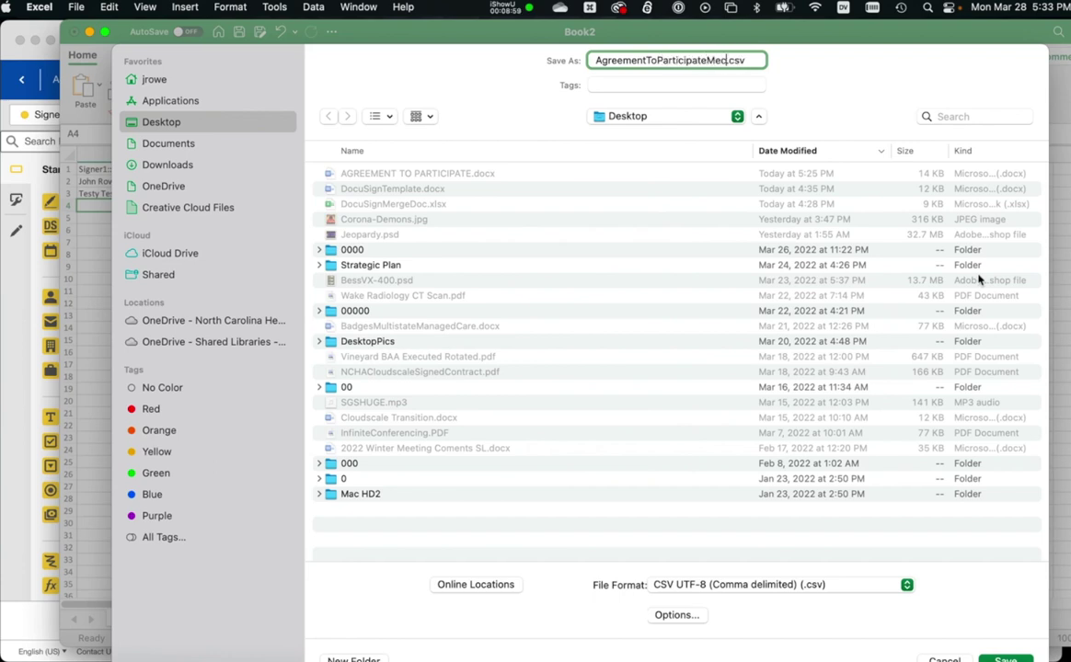
pyautogui.press('BackSpace')
pyautogui.write('rgeFolks')
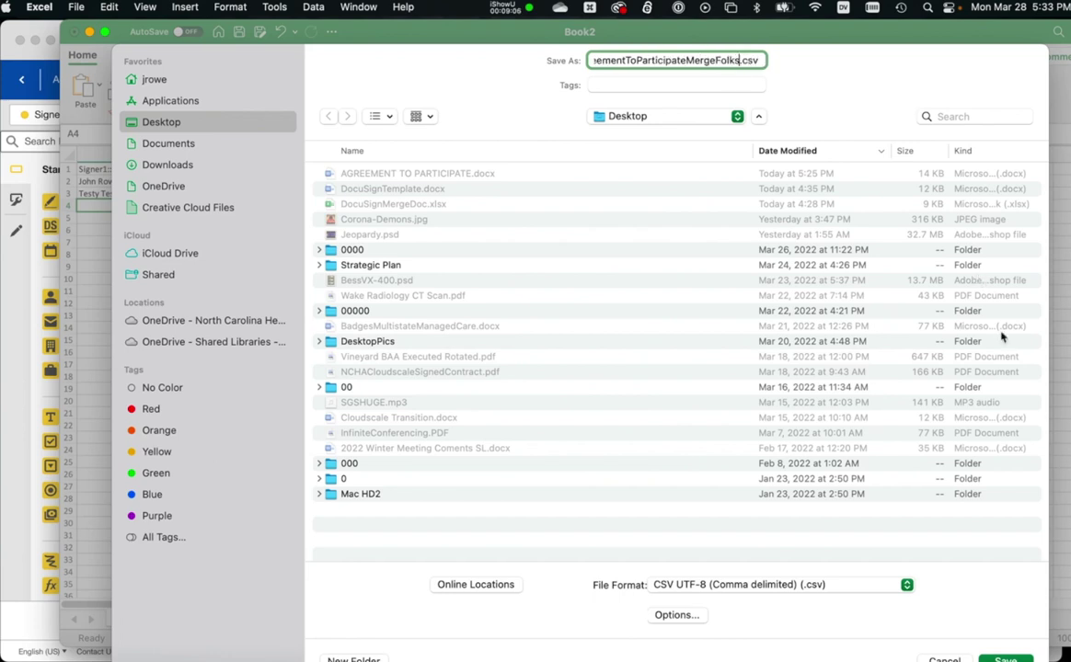
pyautogui.press('Return')
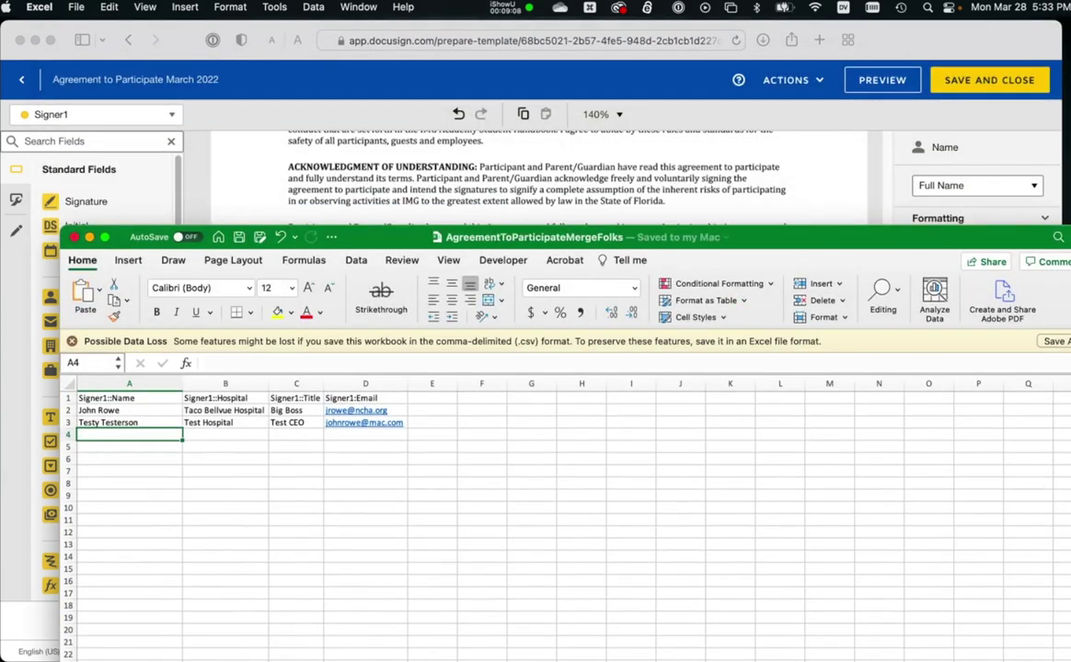
# Place a text field on the agreement's Hospital line.
pyautogui.click(341, 219)
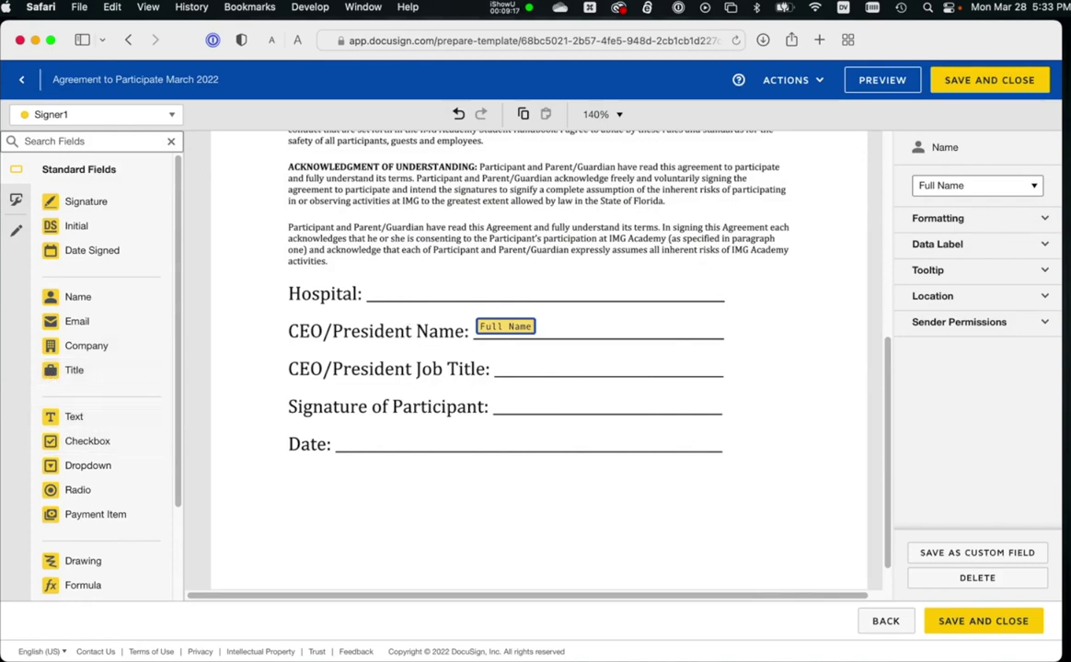
pyautogui.press('super+Tab')
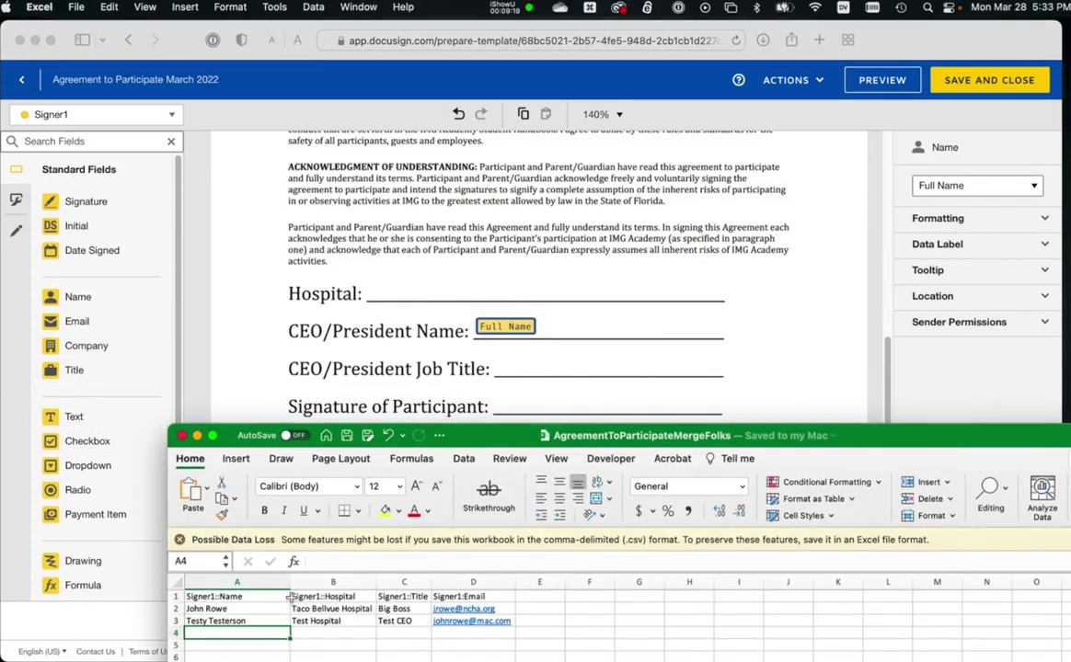
pyautogui.doubleClick(503, 438)
pyautogui.click(74, 418)
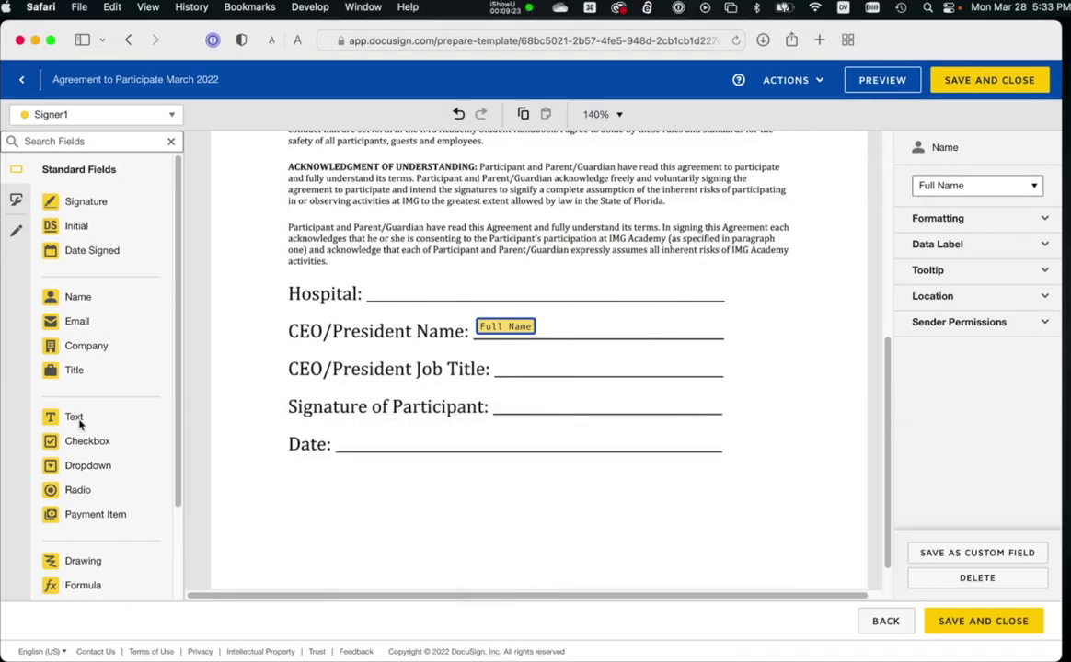
pyautogui.moveTo(74, 418); pyautogui.dragTo(729, 296)
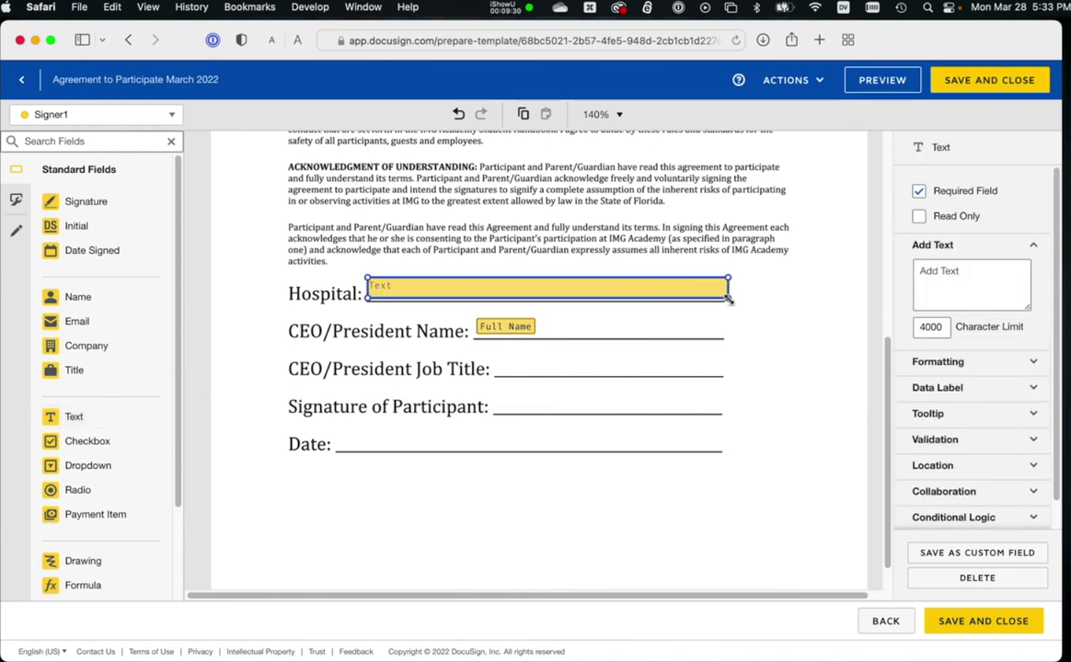
# Set the text field's data label to Hospital, matching the spreadsheet's Signer1::Hospital header.
pyautogui.click(951, 387)
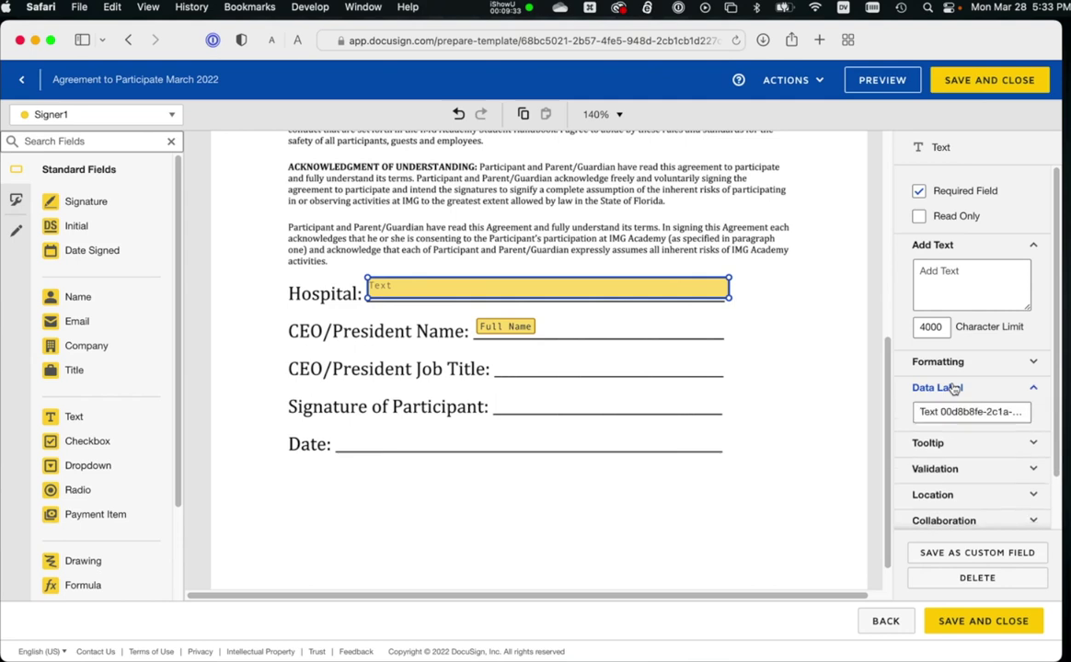
pyautogui.tripleClick(949, 412)
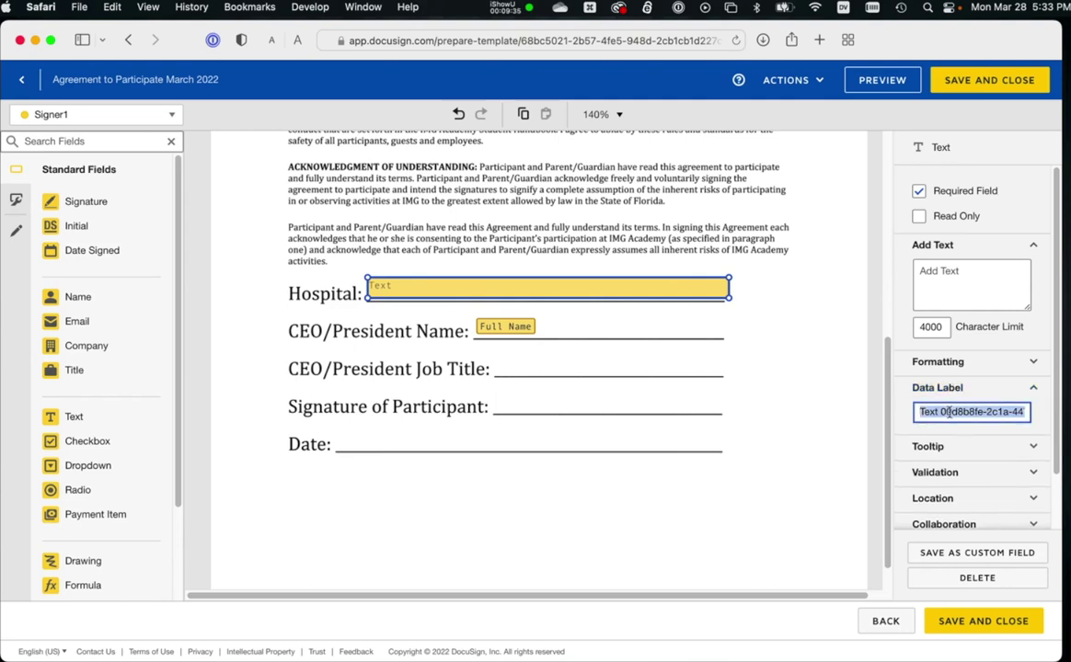
pyautogui.write('Hosp')
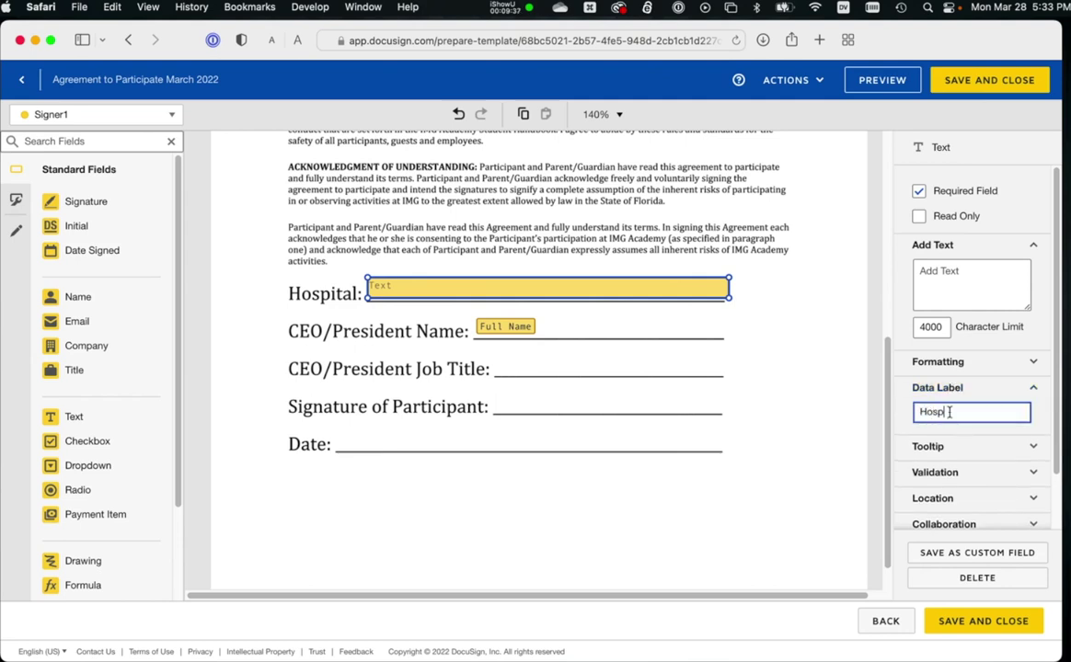
pyautogui.write('ital')
pyautogui.press('super+Tab')
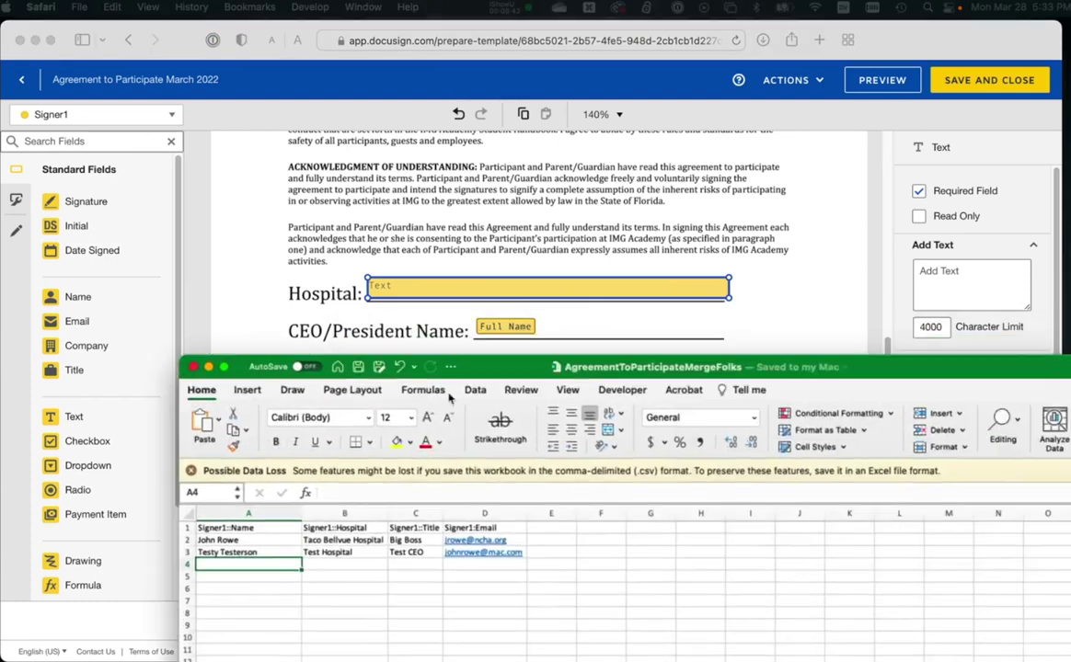
pyautogui.click(273, 558)
pyautogui.doubleClick(276, 559)
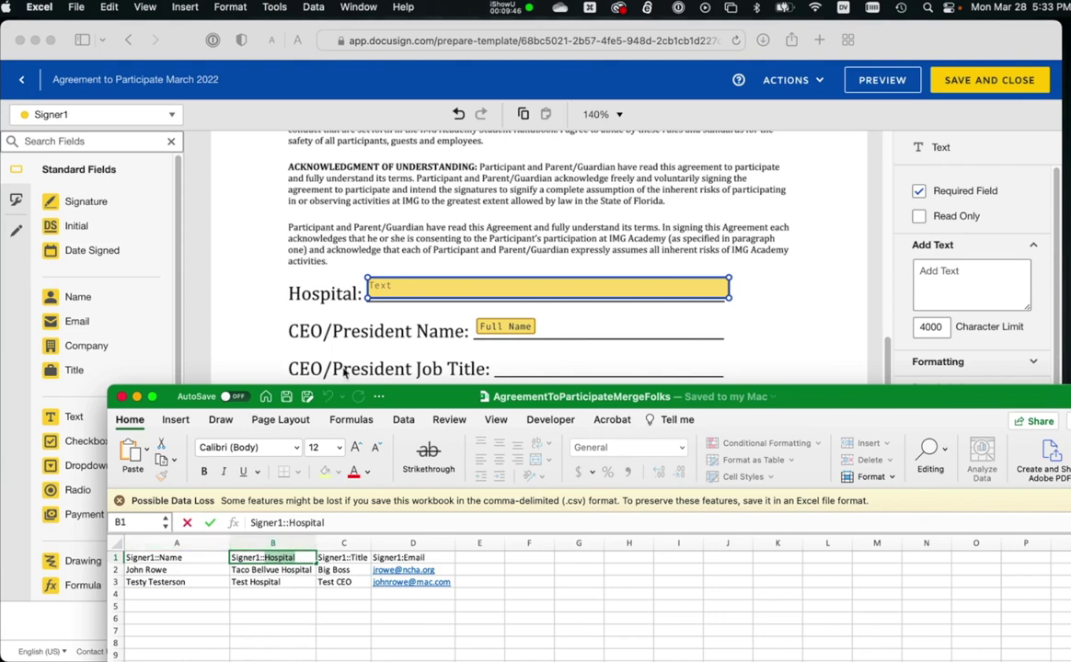
pyautogui.press('super+m')
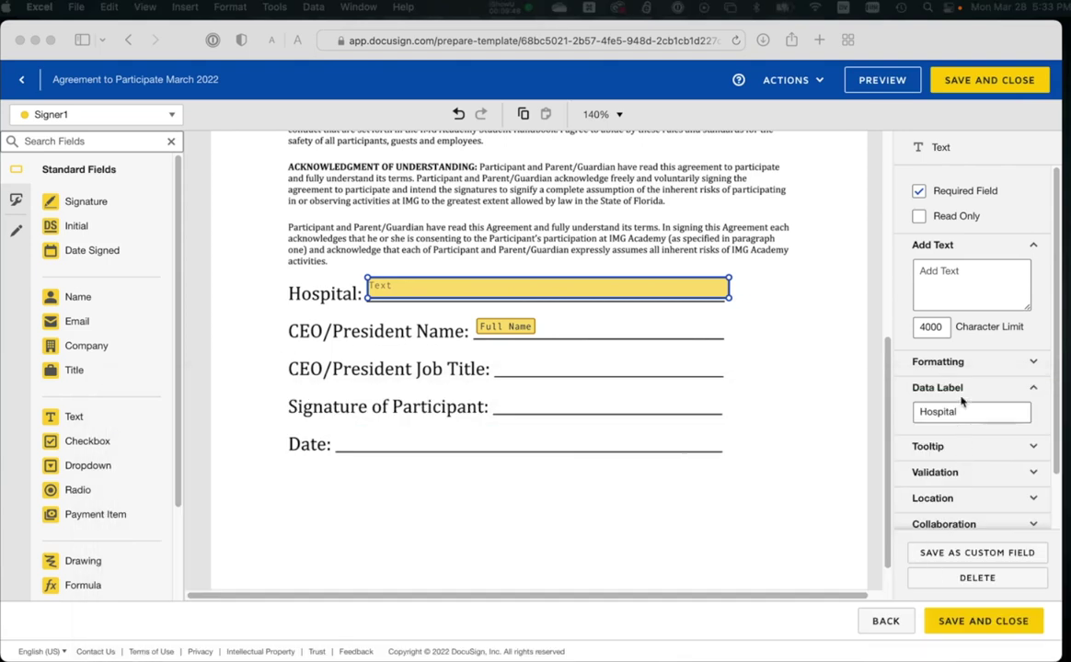
pyautogui.press('super+Tab')
# Make the Hospital field optional and read-only.
pyautogui.click(917, 195)
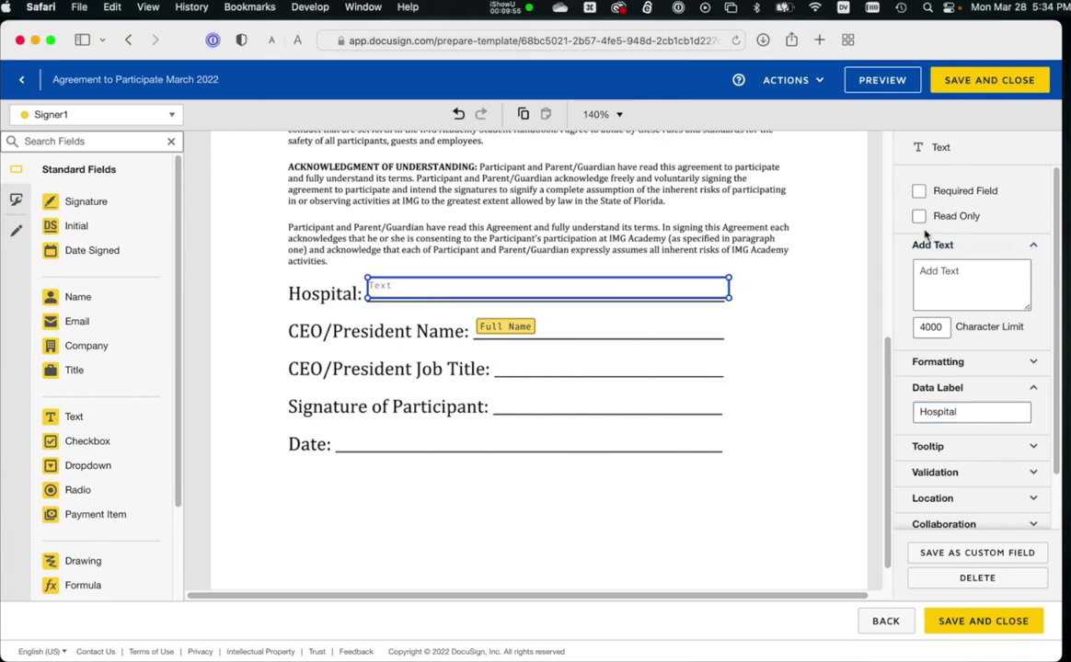
pyautogui.click(918, 216)
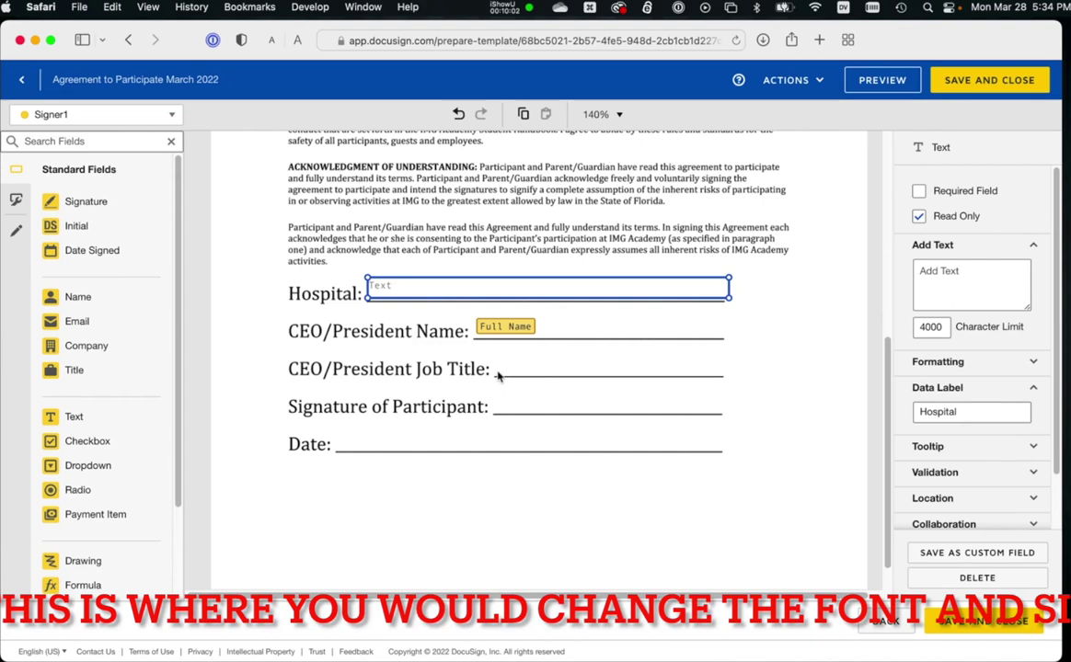
pyautogui.click(505, 326)
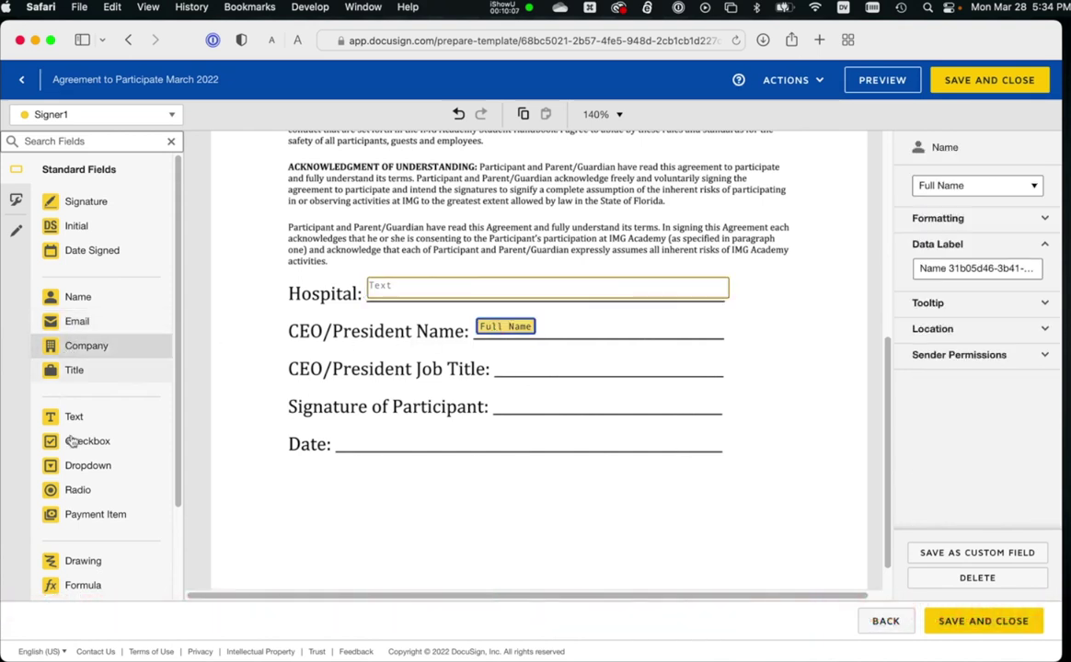
# Add a widened Title text field on the Job Title line, plus Signature and Date Signed fields.
pyautogui.moveTo(73, 417); pyautogui.dragTo(497, 360)
pyautogui.moveTo(575, 371); pyautogui.dragTo(724, 373)
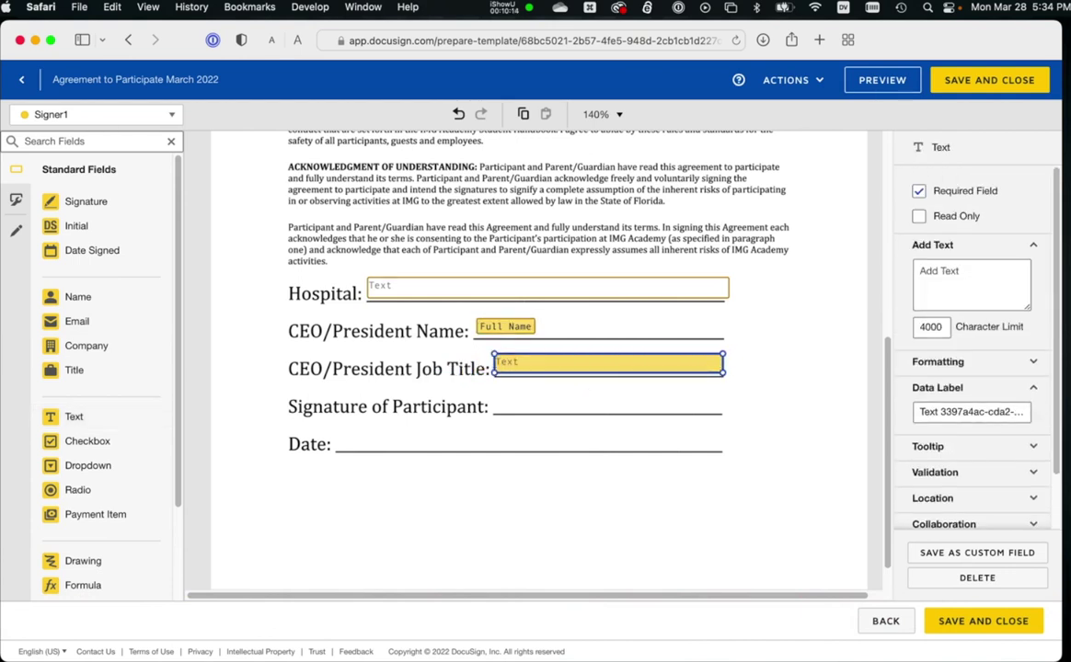
pyautogui.press('super+Tab')
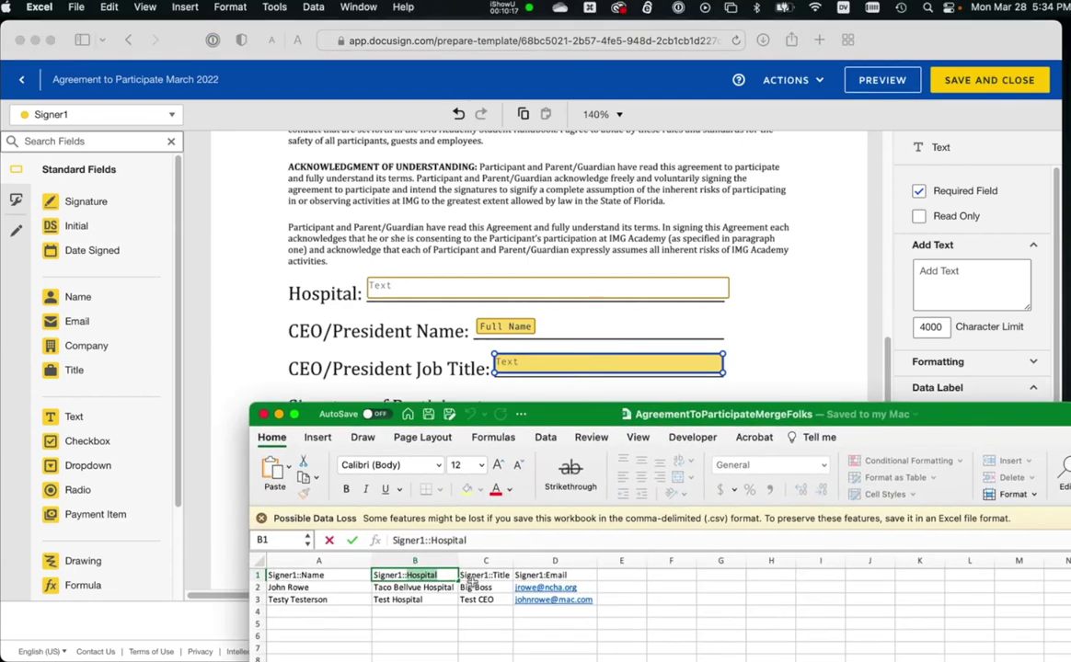
pyautogui.click(470, 574)
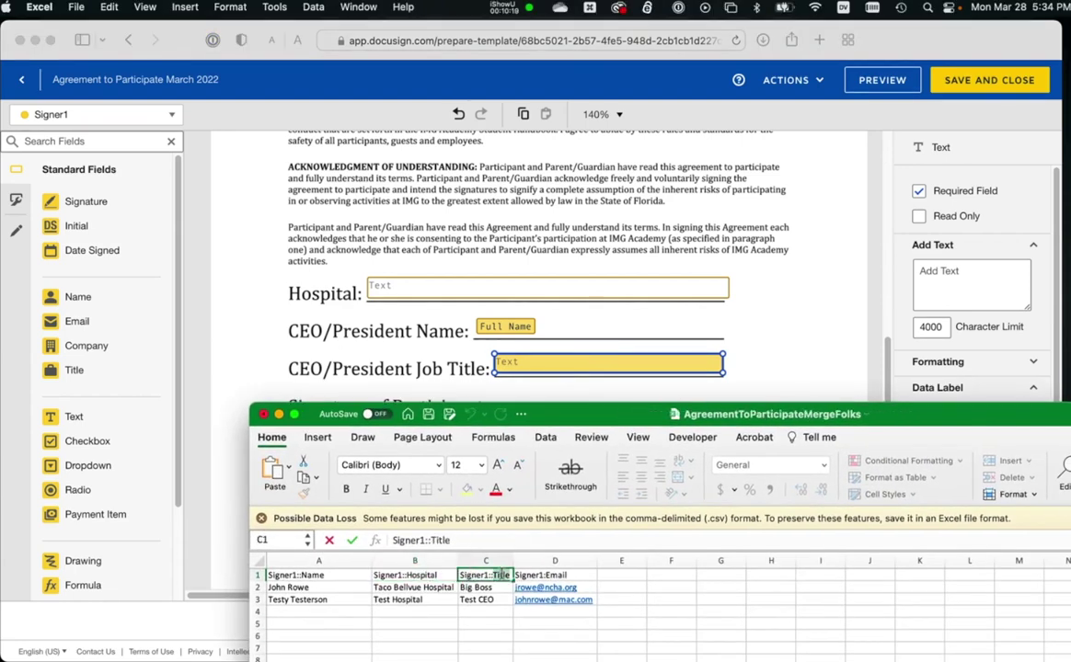
pyautogui.press('super+Tab')
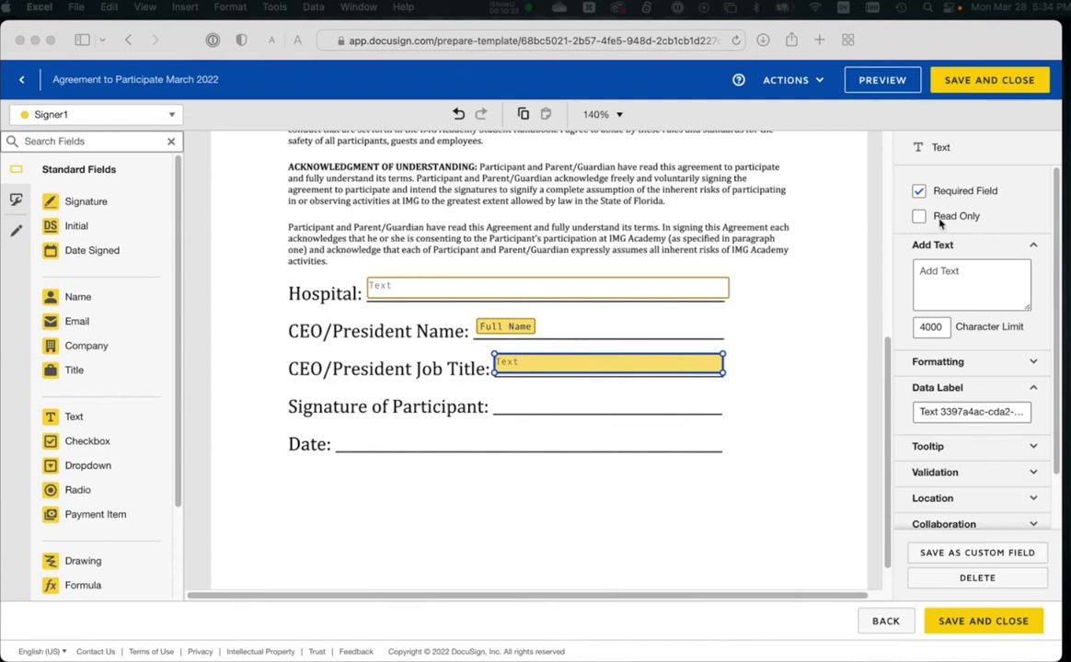
pyautogui.tripleClick(942, 415)
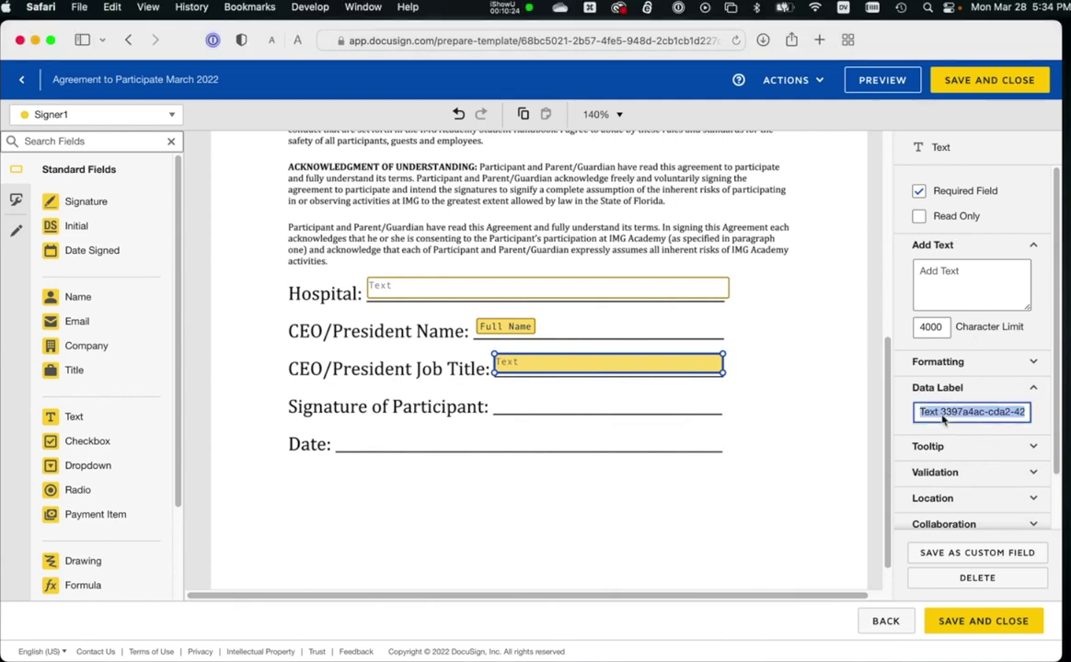
pyautogui.write('Title')
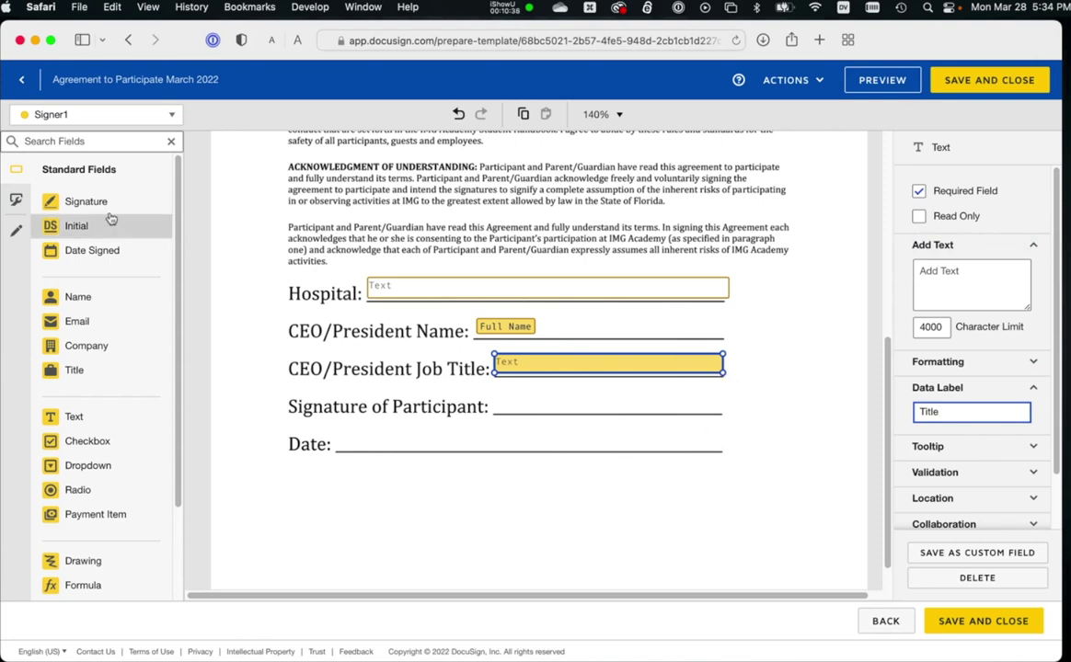
pyautogui.moveTo(93, 202)
pyautogui.mouseDown()
pyautogui.moveTo(313, 360)
pyautogui.moveTo(218, 291)
pyautogui.moveTo(500, 403)
pyautogui.moveTo(505, 389)
pyautogui.mouseUp()
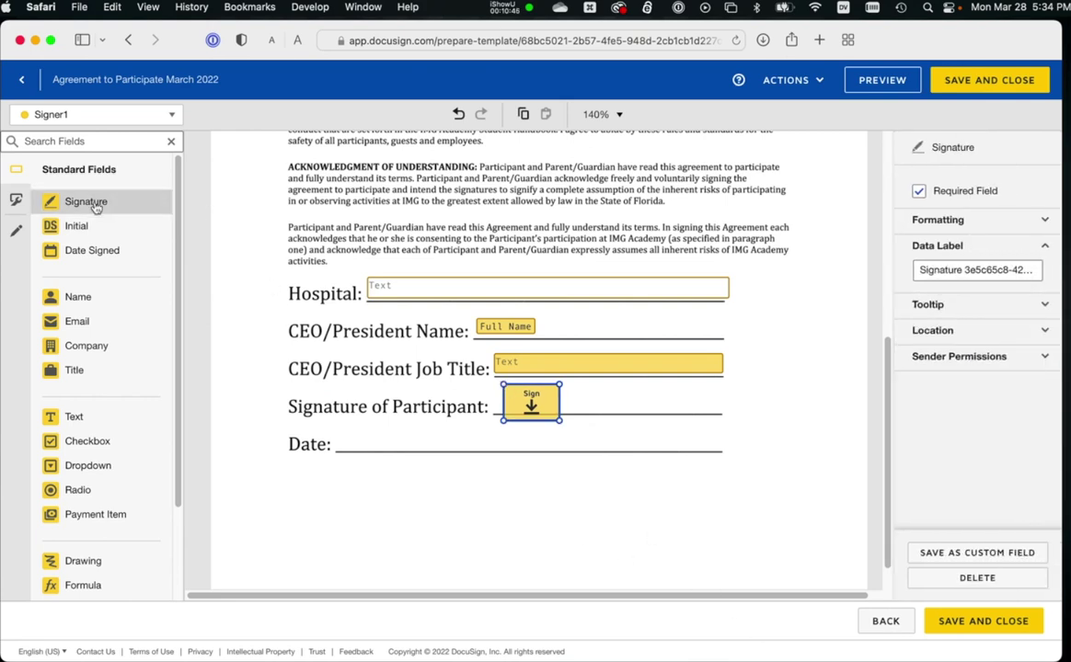
pyautogui.moveTo(50, 254)
pyautogui.mouseDown()
pyautogui.moveTo(323, 449)
pyautogui.moveTo(358, 439)
pyautogui.moveTo(343, 439)
pyautogui.mouseUp()
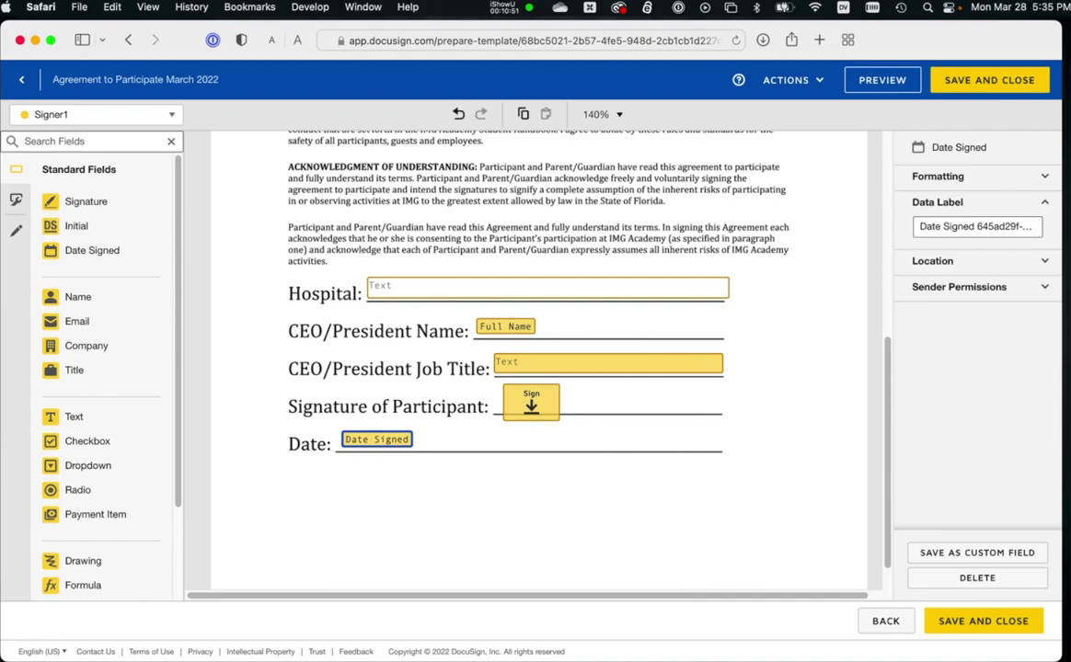
# Verify the Hospital field's data label against the spreadsheet's Signer1::Hospital header.
pyautogui.scroll(5, 497, 353)
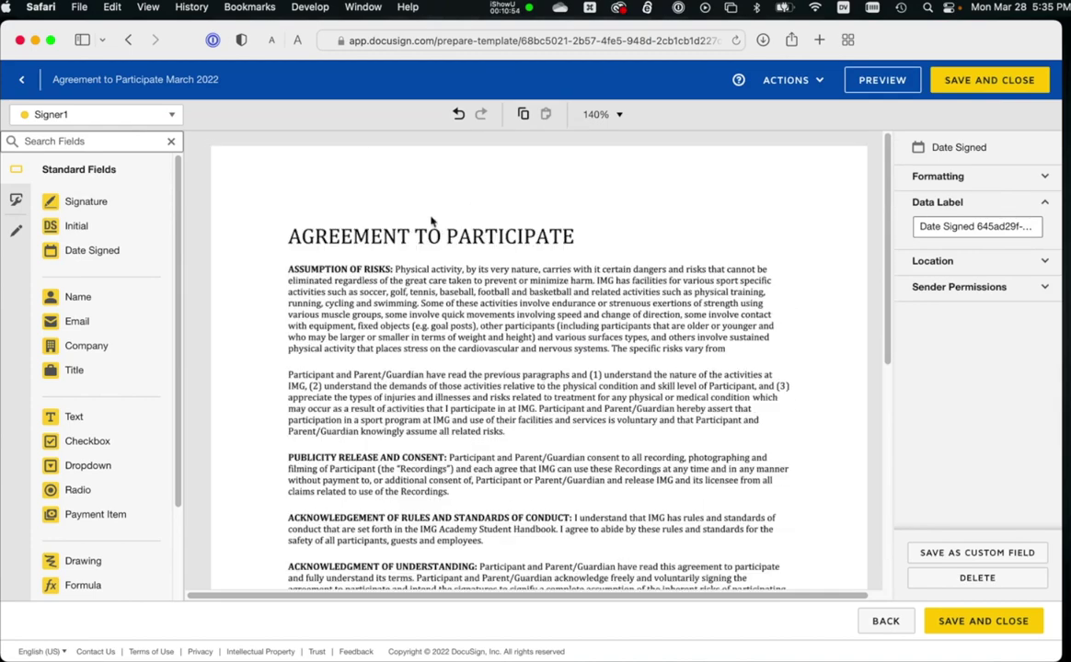
pyautogui.scroll(-5, 411, 455)
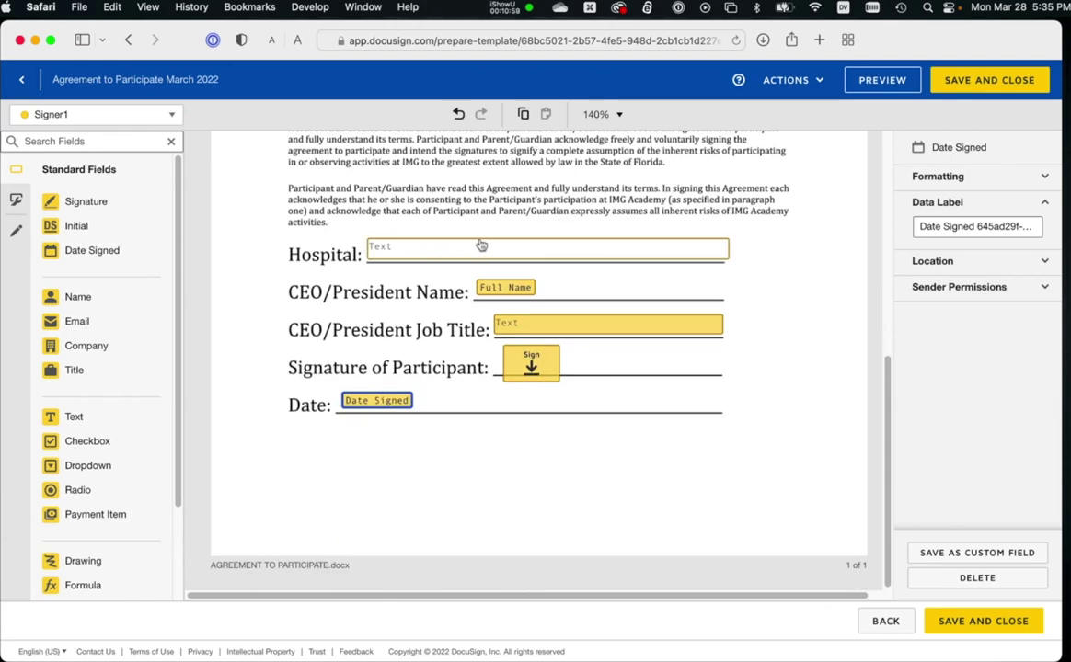
pyautogui.click(480, 246)
pyautogui.click(974, 411)
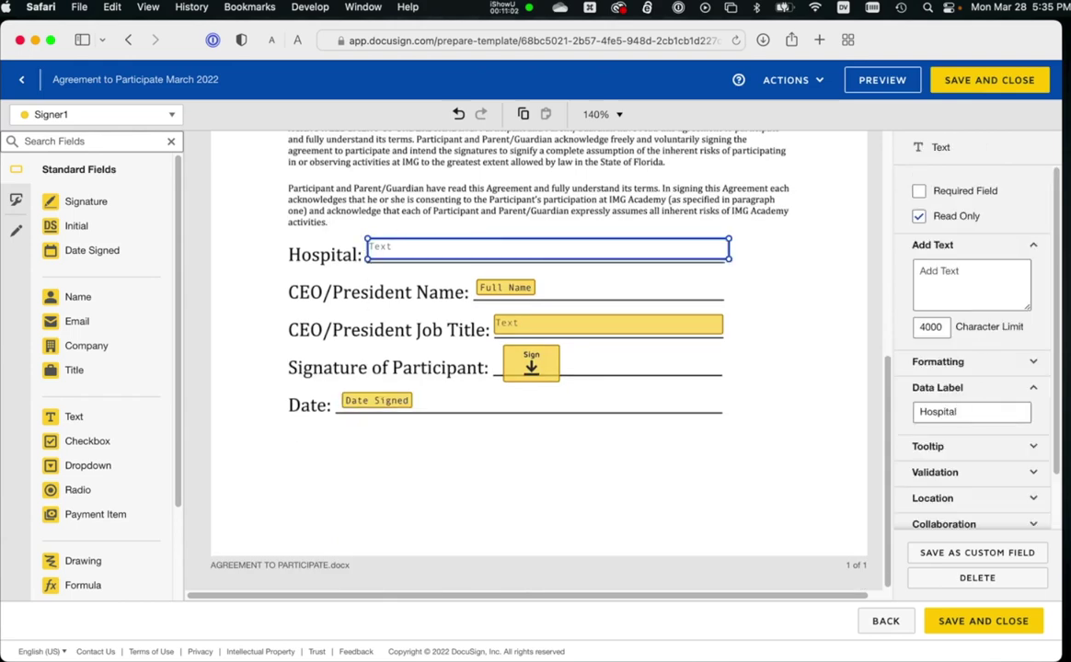
pyautogui.press('super+Tab')
pyautogui.click(358, 640)
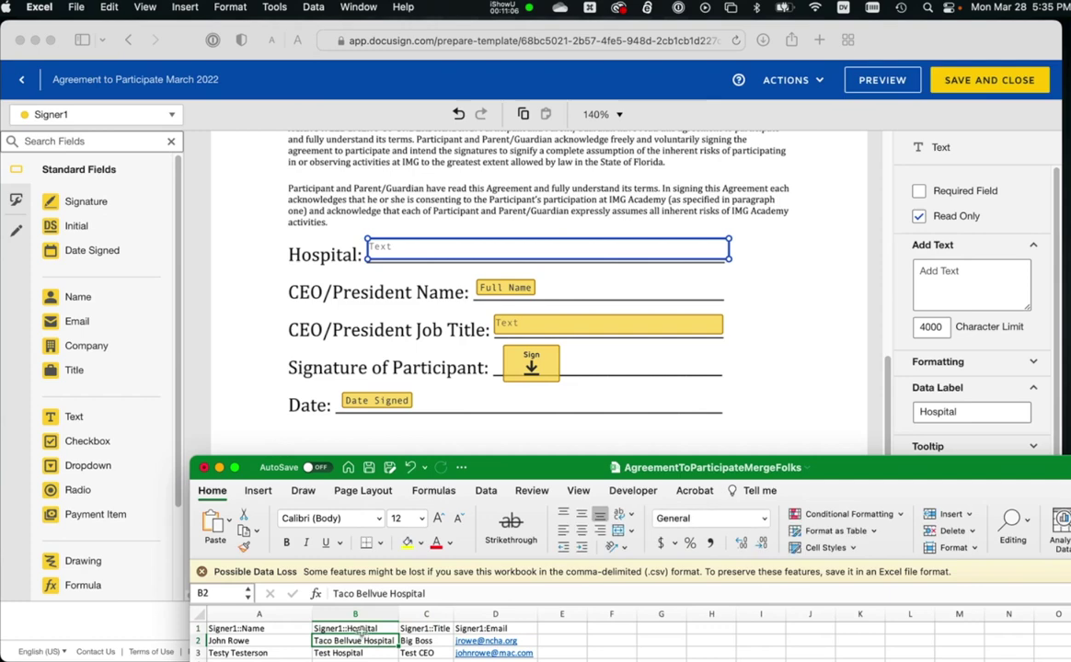
pyautogui.click(361, 628)
pyautogui.doubleClick(361, 629)
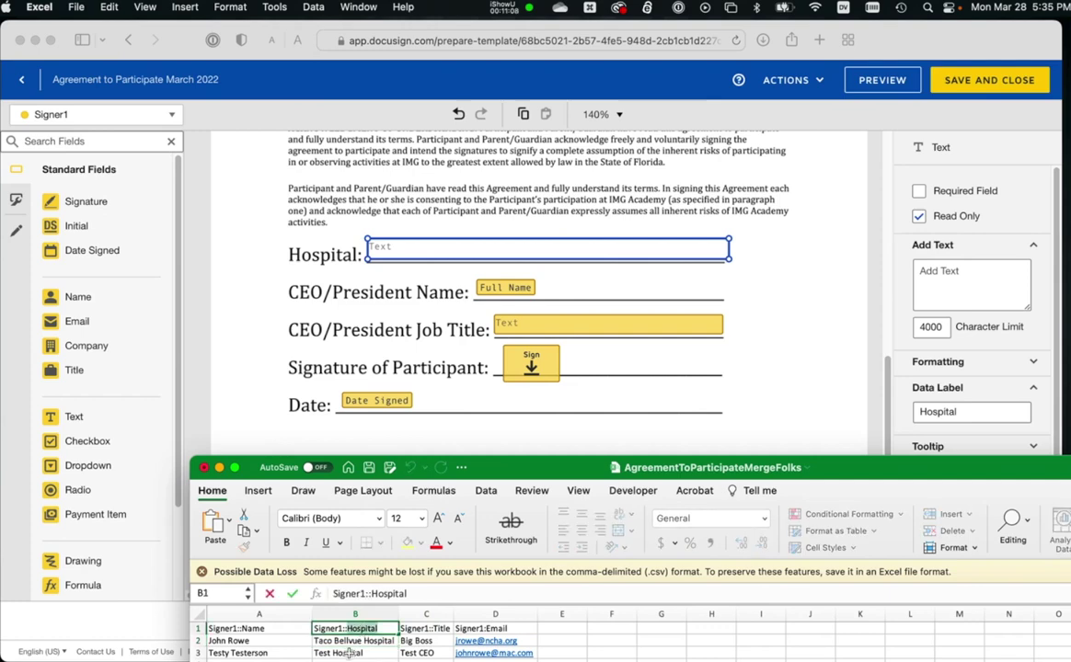
pyautogui.click(540, 342)
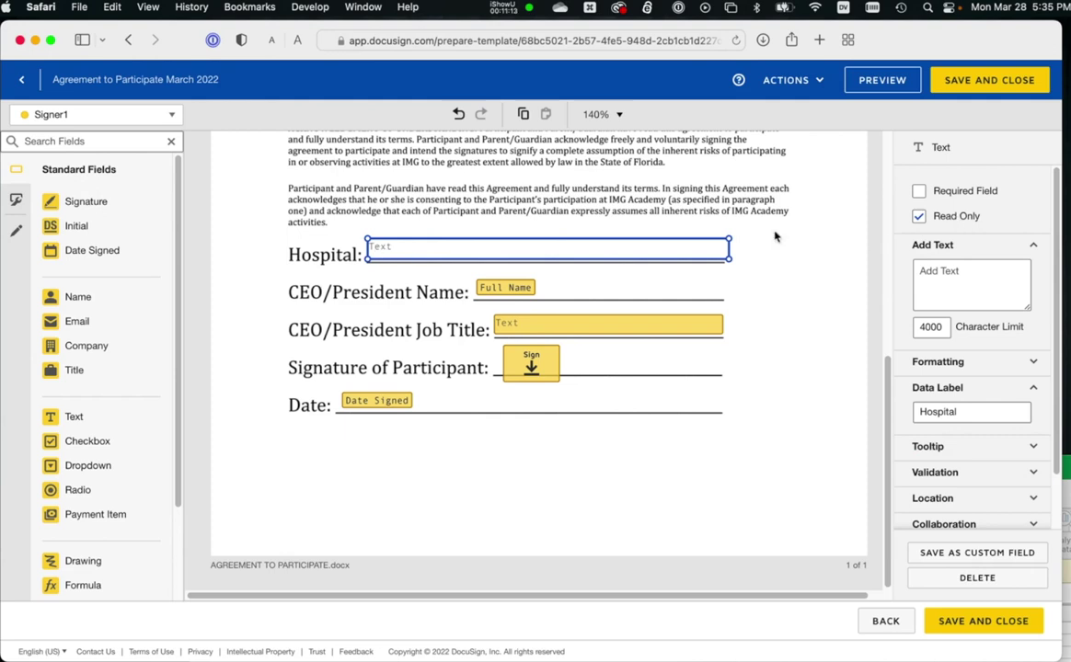
# Check the Full Name, Job Title, signature and Date Signed fields, then save and close.
pyautogui.click(505, 288)
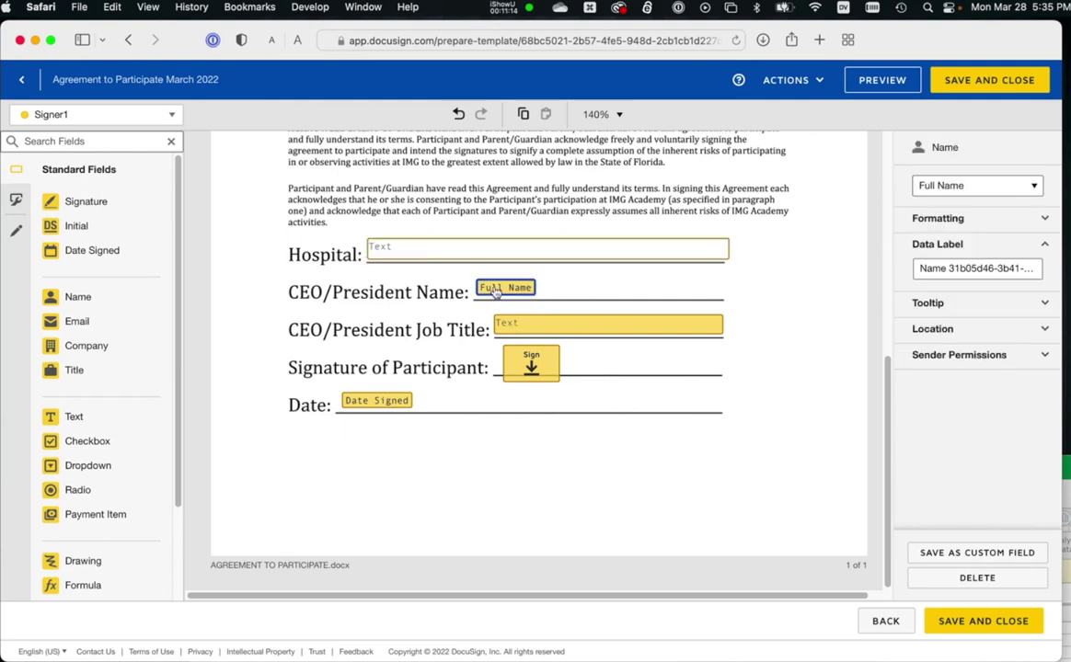
pyautogui.click(536, 328)
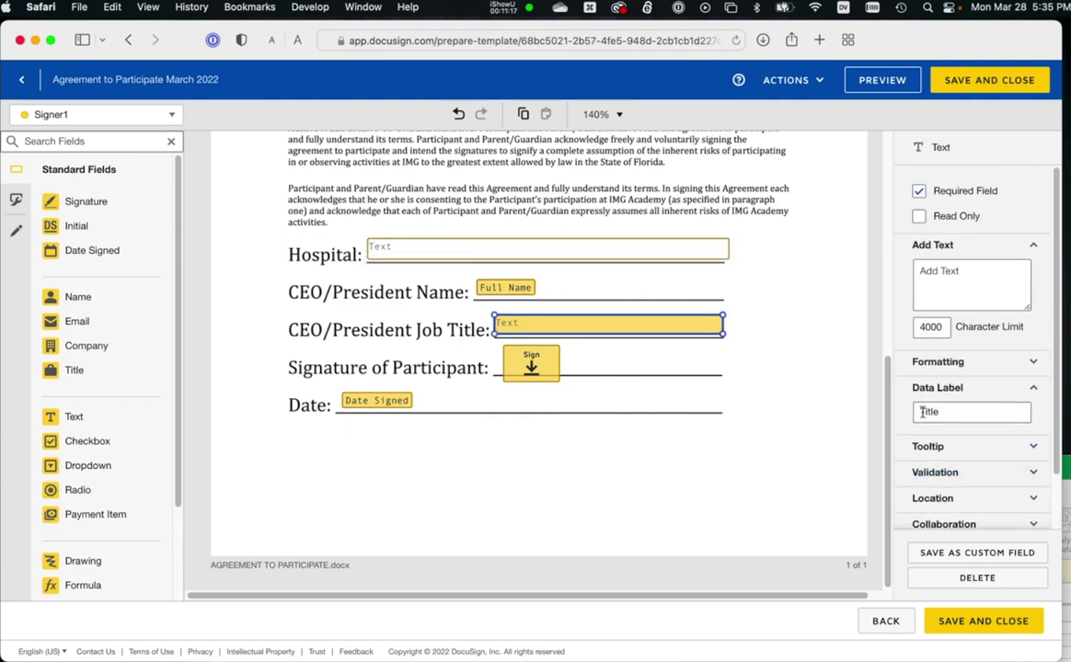
pyautogui.click(532, 363)
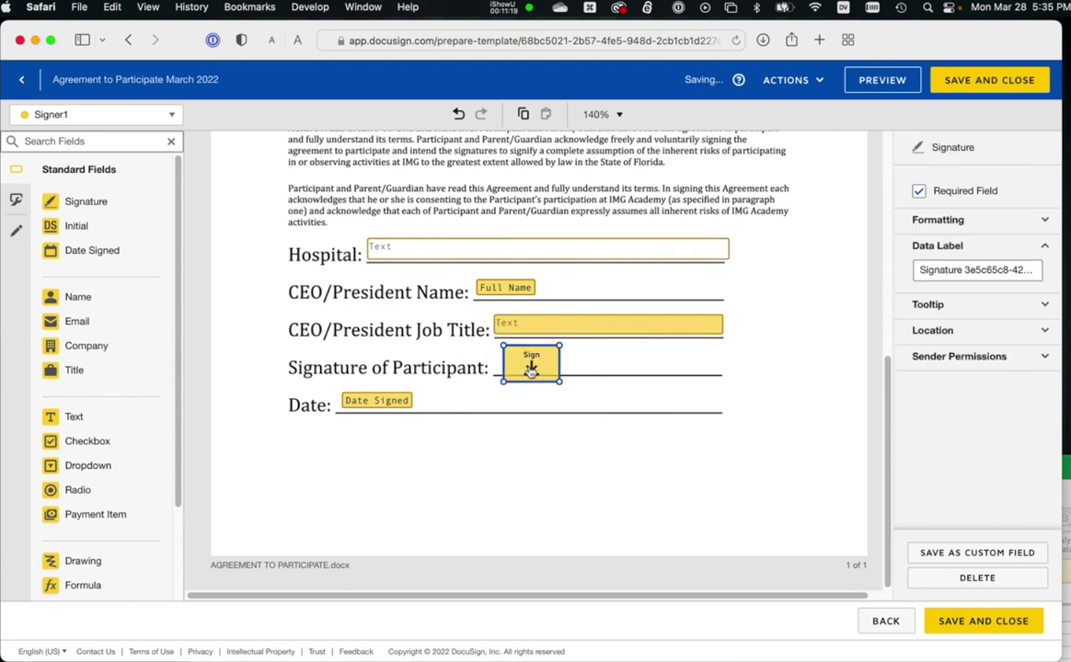
pyautogui.click(383, 403)
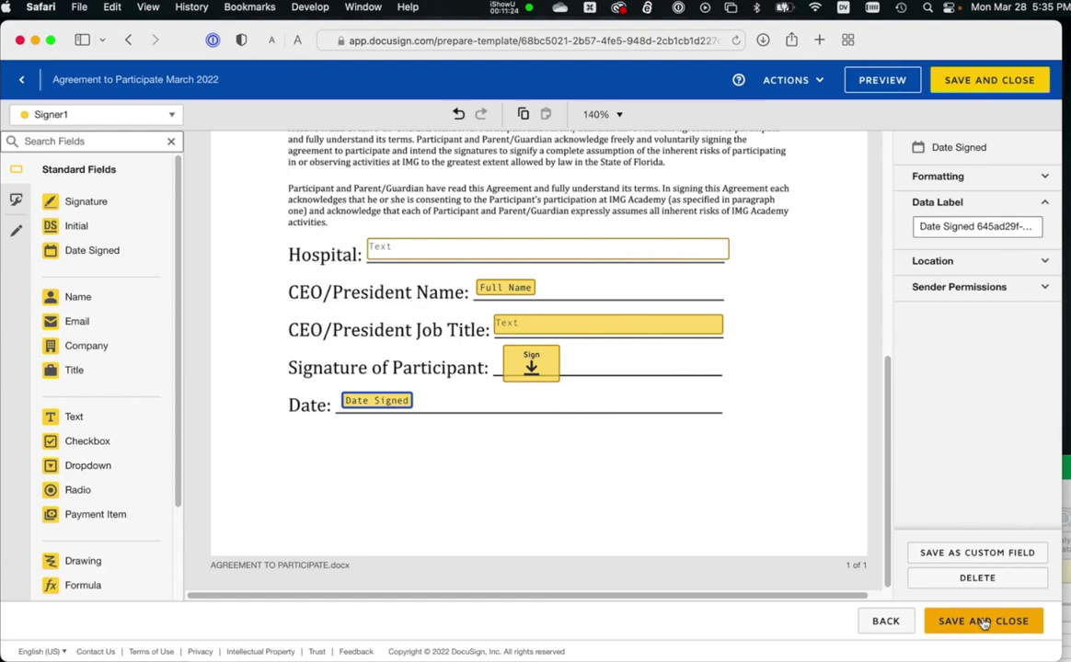
pyautogui.click(982, 622)
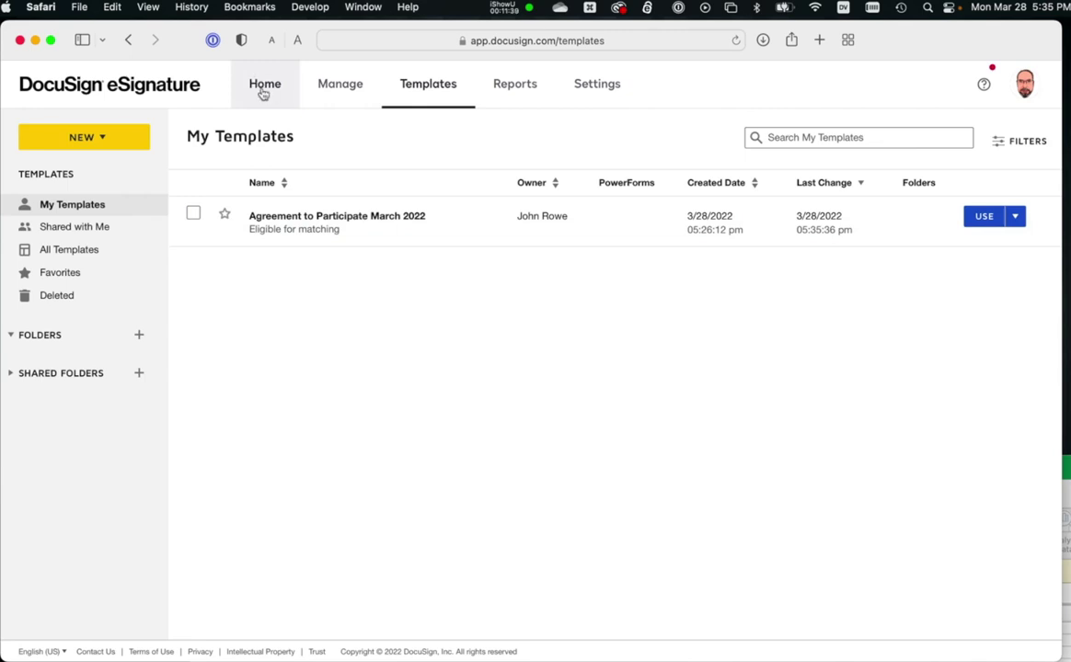
# Start a new envelope from Home and add the Agreement to Participate March 2022 template.
pyautogui.click(263, 89)
pyautogui.click(542, 383)
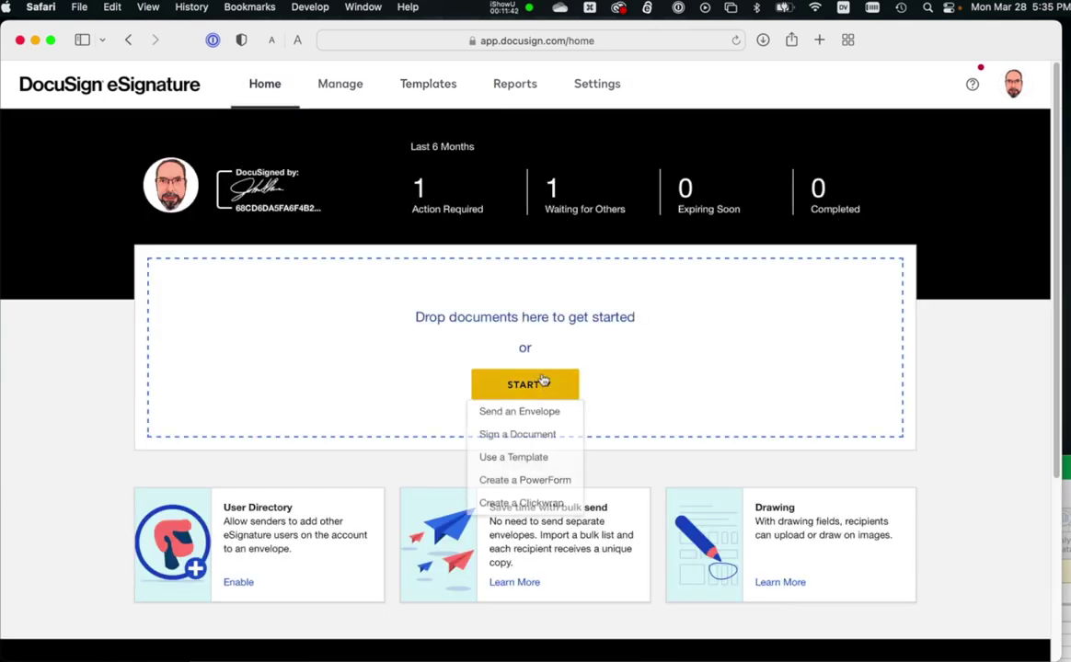
pyautogui.click(526, 412)
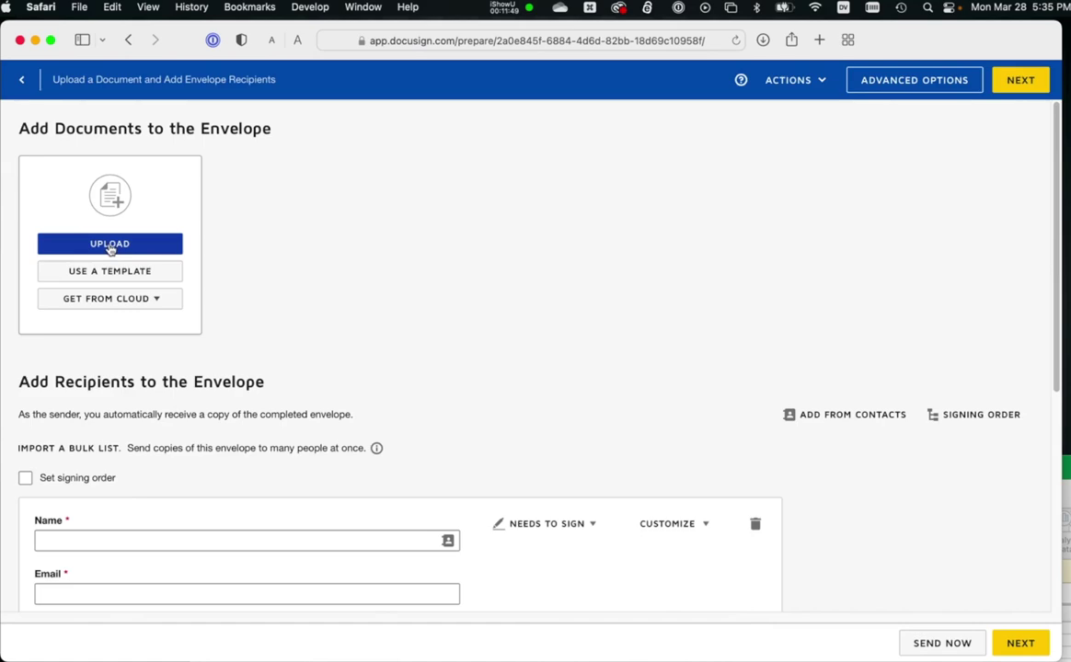
pyautogui.click(88, 272)
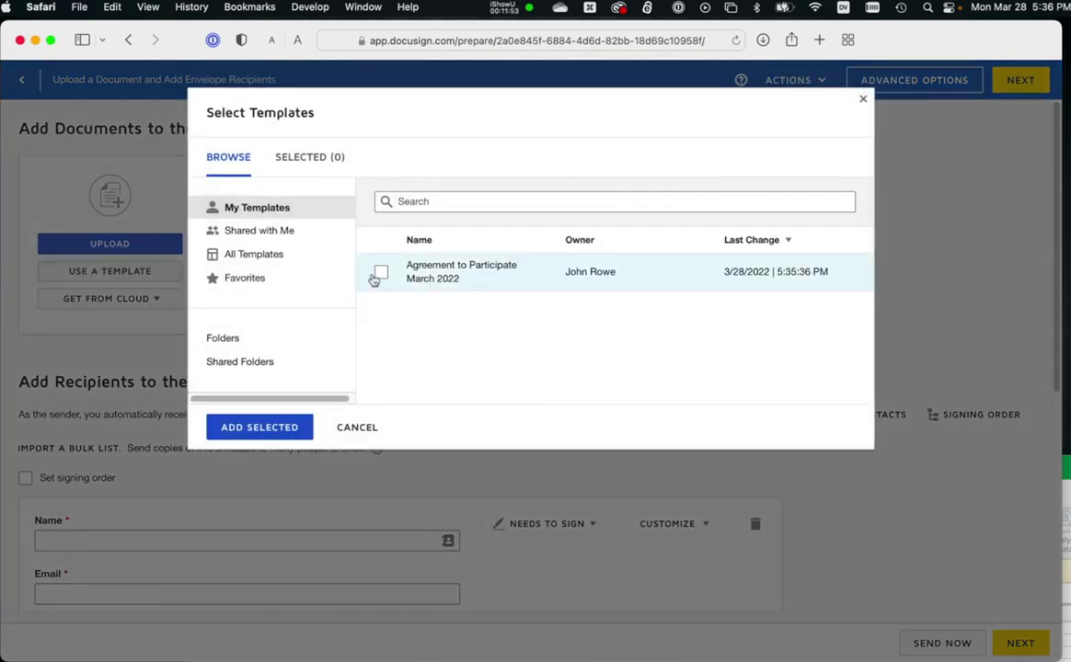
pyautogui.click(381, 272)
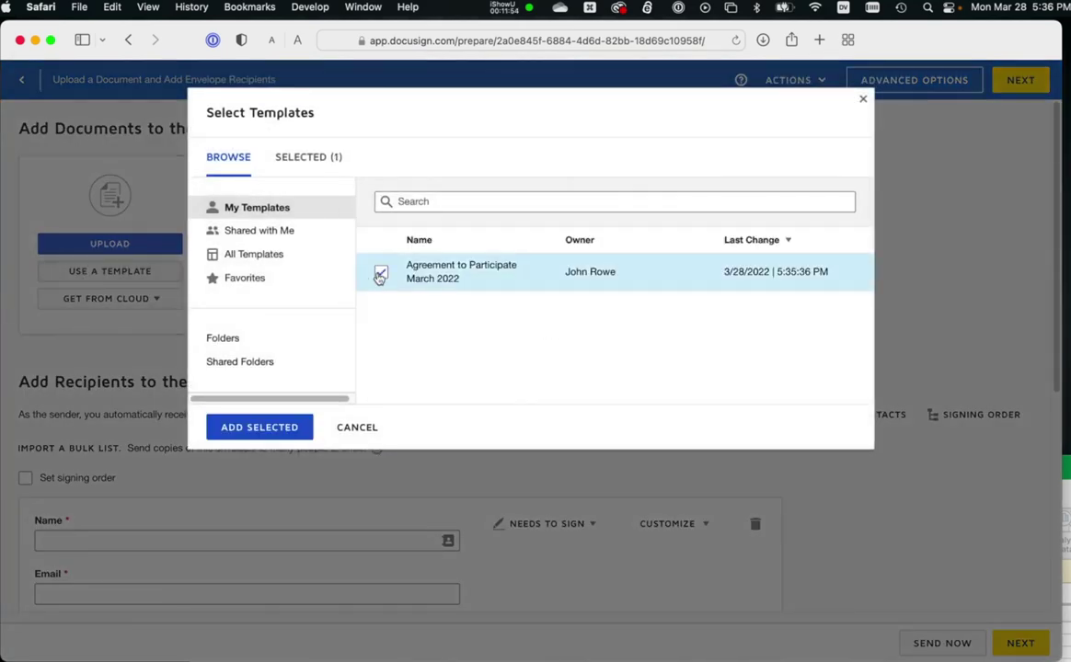
pyautogui.click(267, 428)
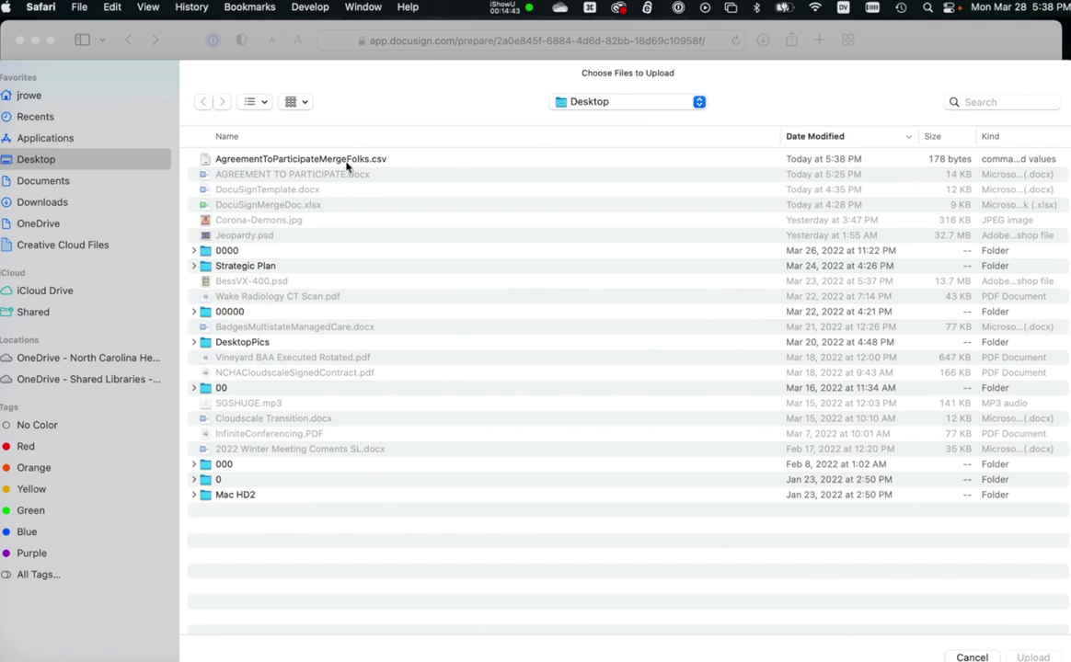
# Upload AgreementToParticipateMergeFolks.csv as the bulk recipient list and finish the import.
pyautogui.click(347, 160)
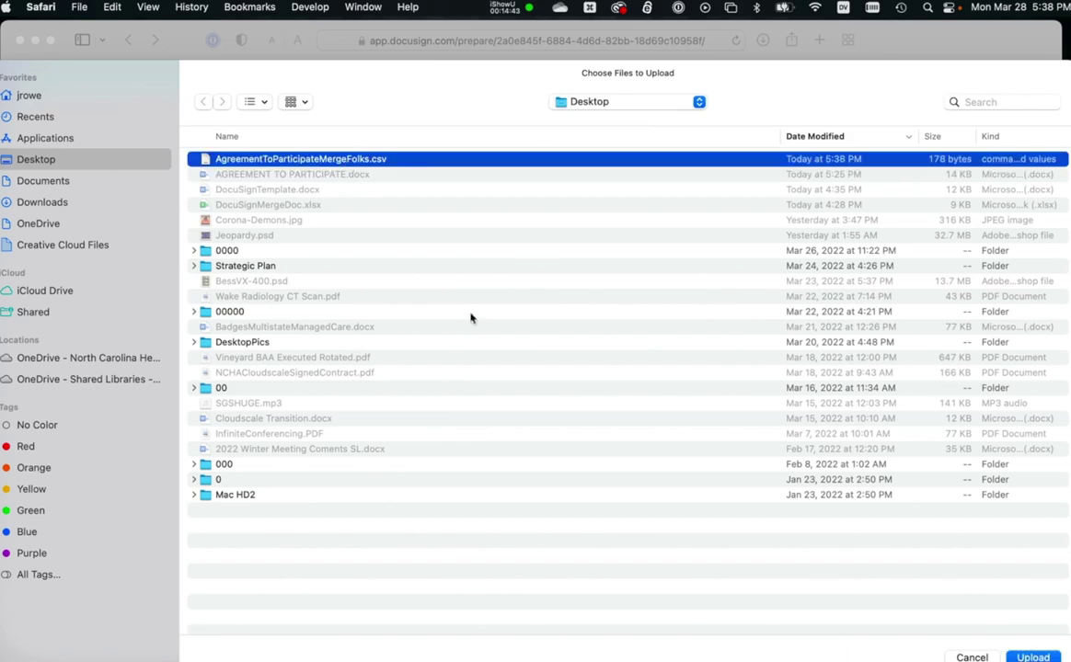
pyautogui.click(1049, 655)
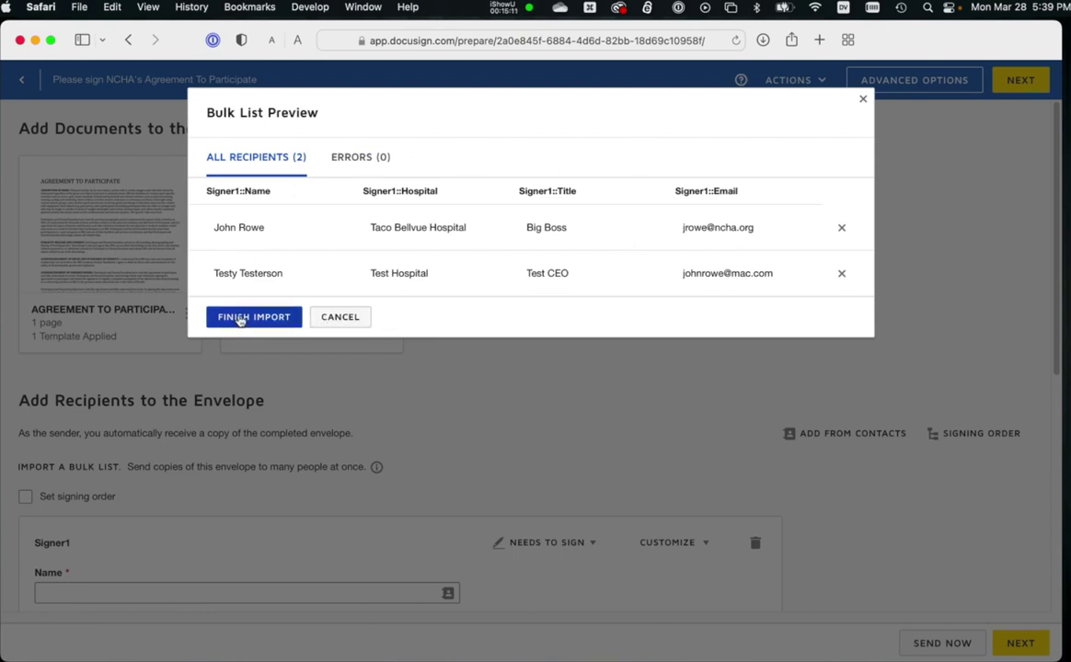
pyautogui.click(241, 318)
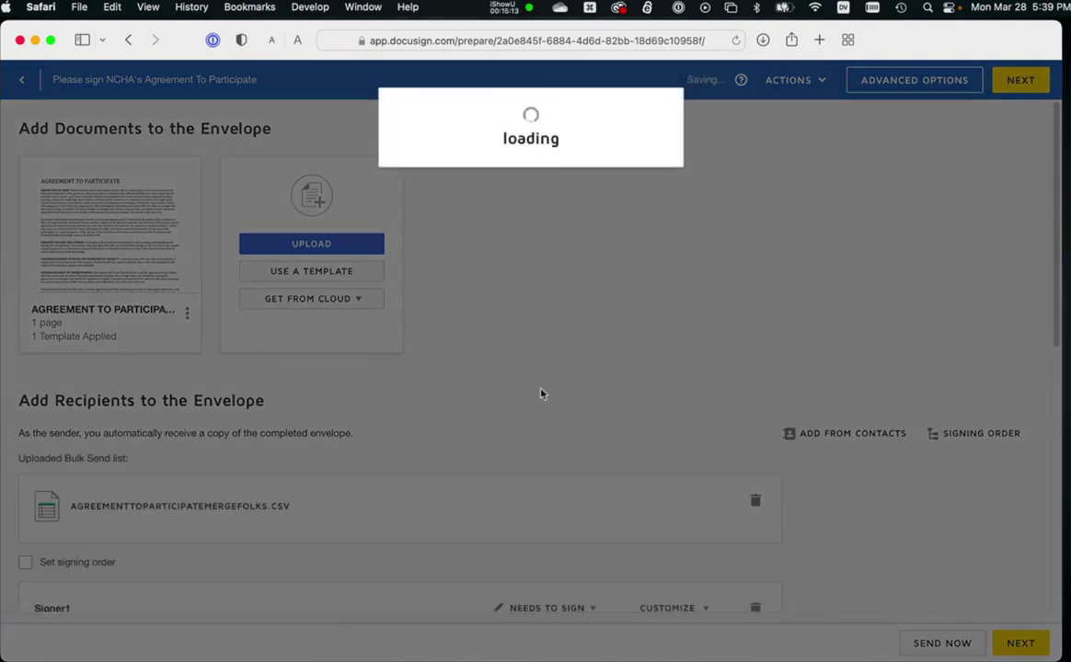
# Review the email subject and message, then continue to the document's field layout.
pyautogui.scroll(-15, 541, 393)
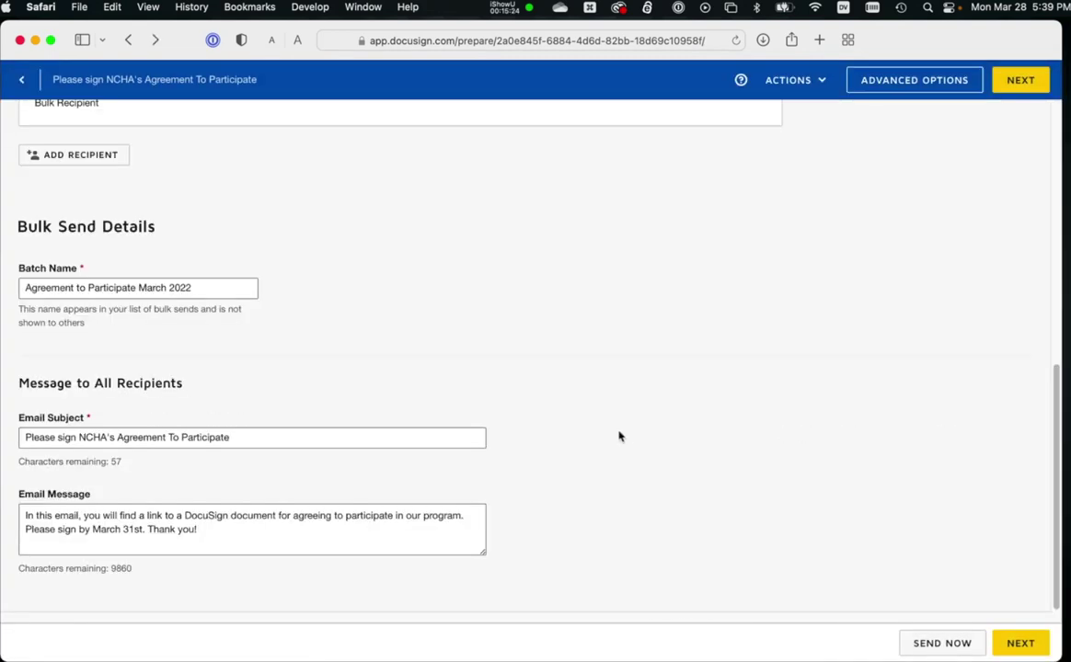
pyautogui.tripleClick(89, 443)
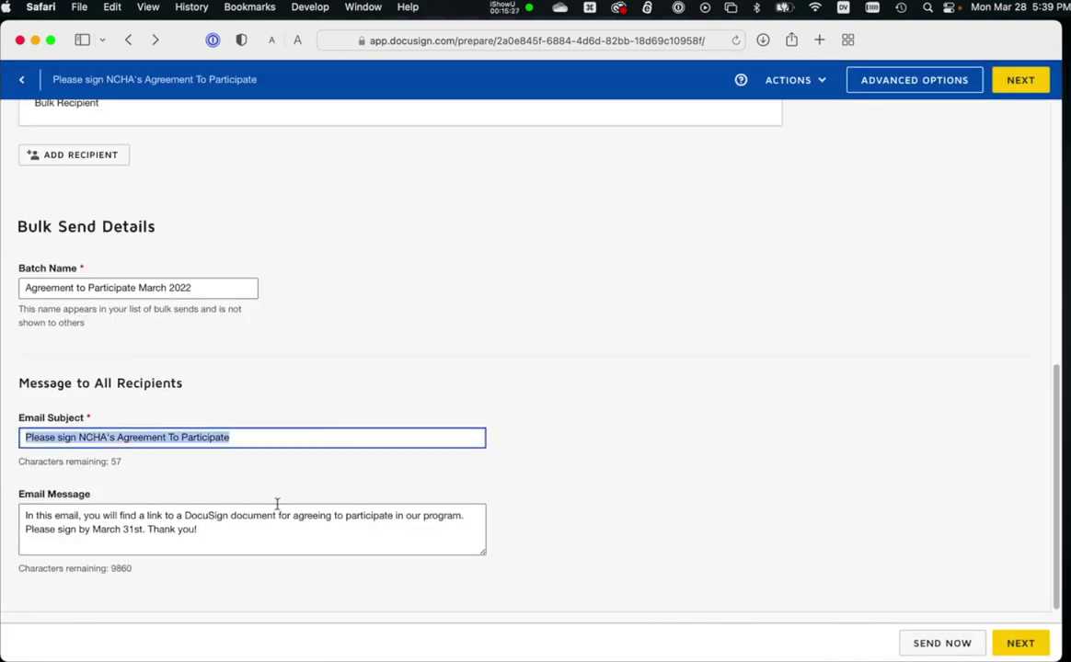
pyautogui.click(120, 545)
pyautogui.press('super+a')
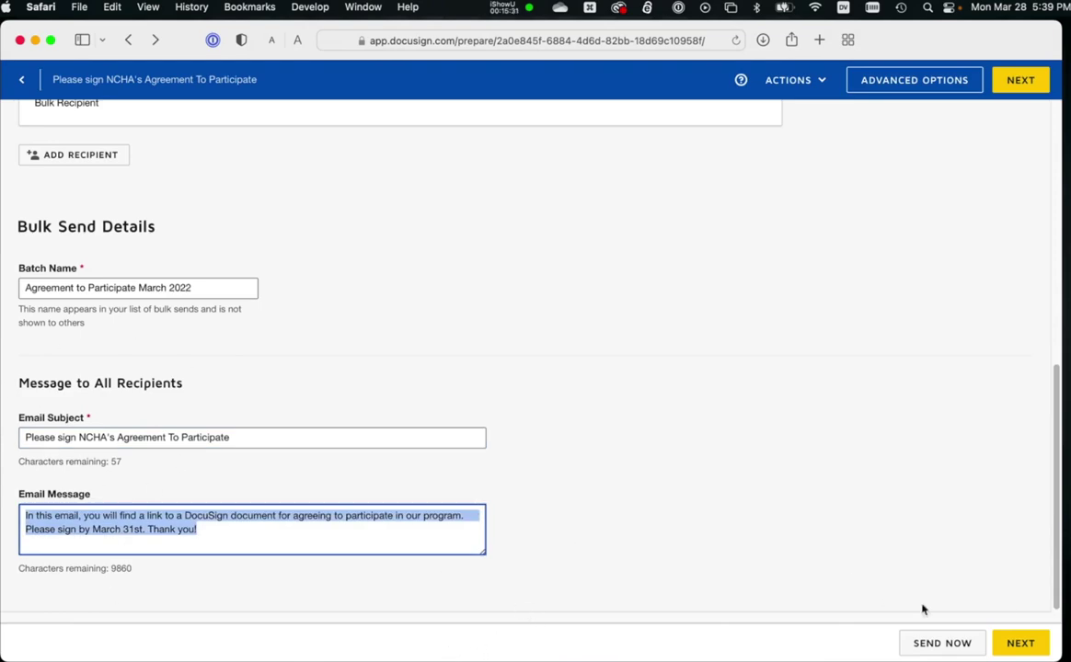
pyautogui.click(1018, 642)
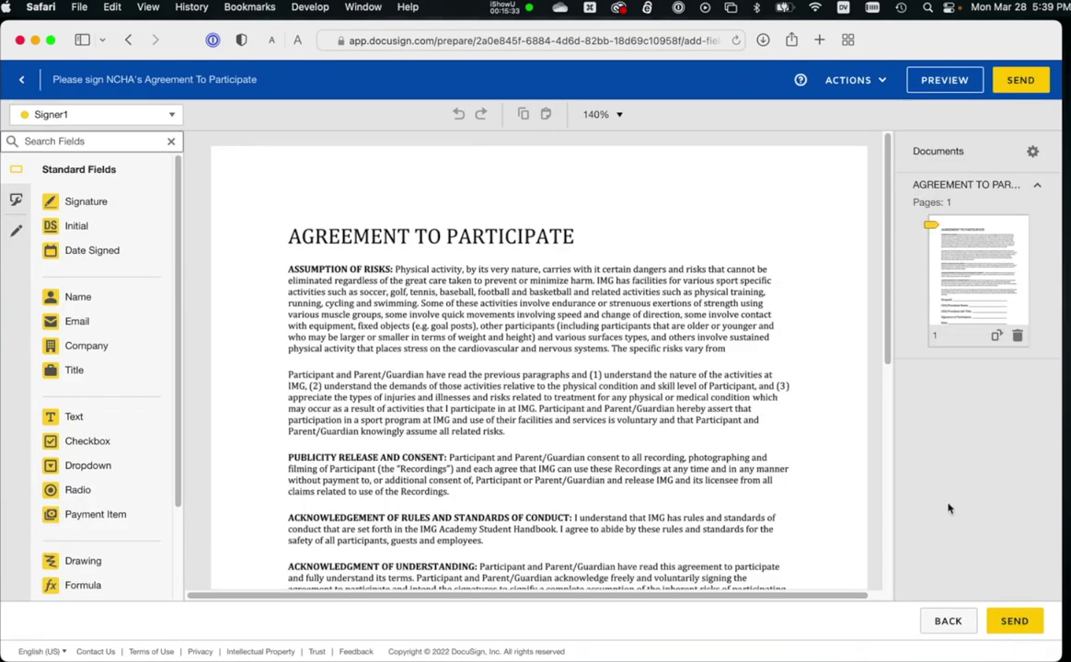
# Preview the agreement as the signer sees it, then close the preview.
pyautogui.scroll(-6, 397, 497)
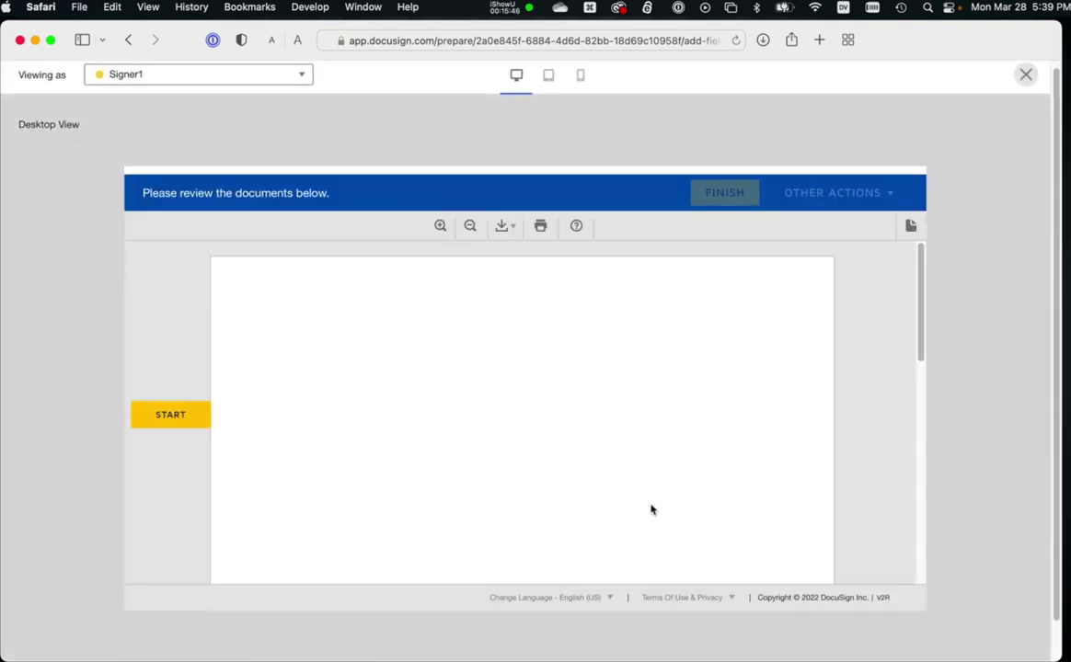
pyautogui.scroll(-10, 651, 510)
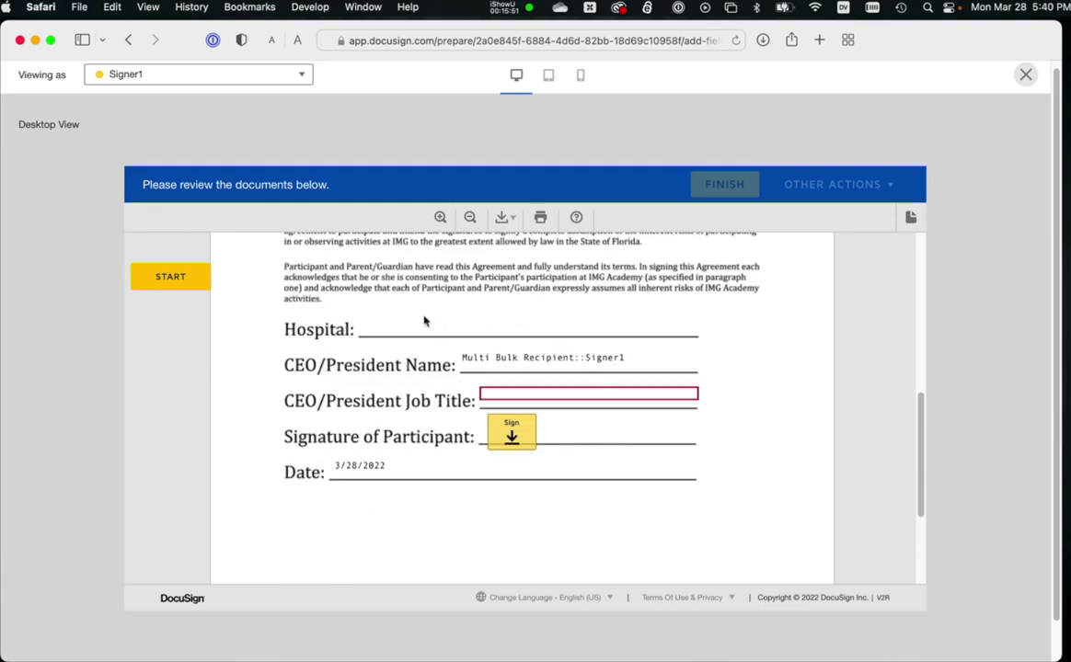
pyautogui.scroll(10, 340, 470)
pyautogui.click(168, 276)
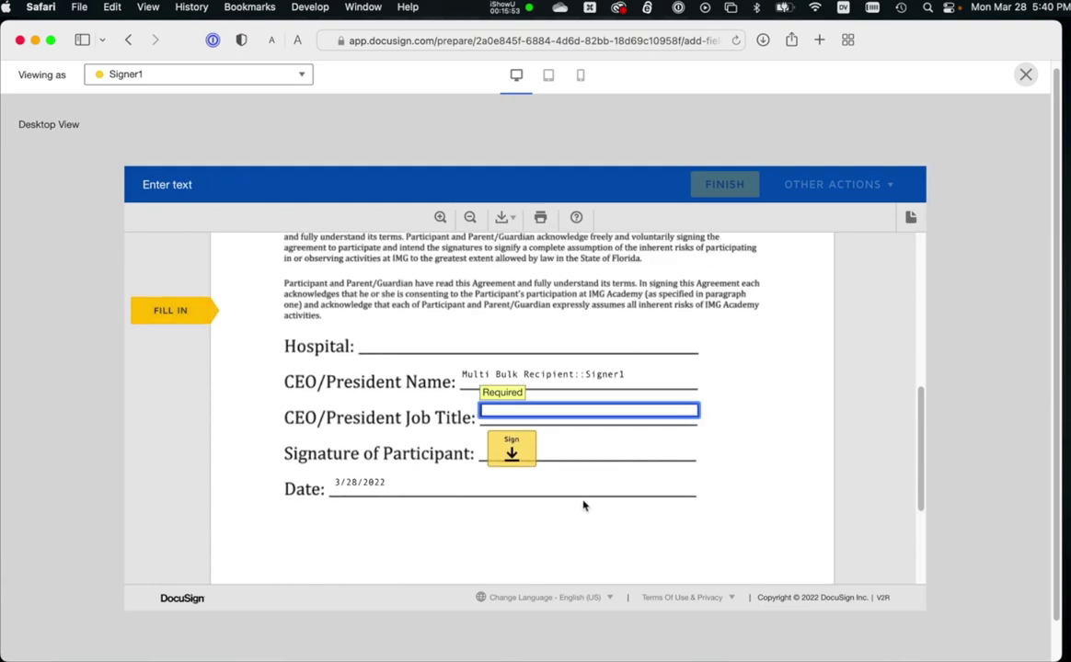
pyautogui.press('Escape')
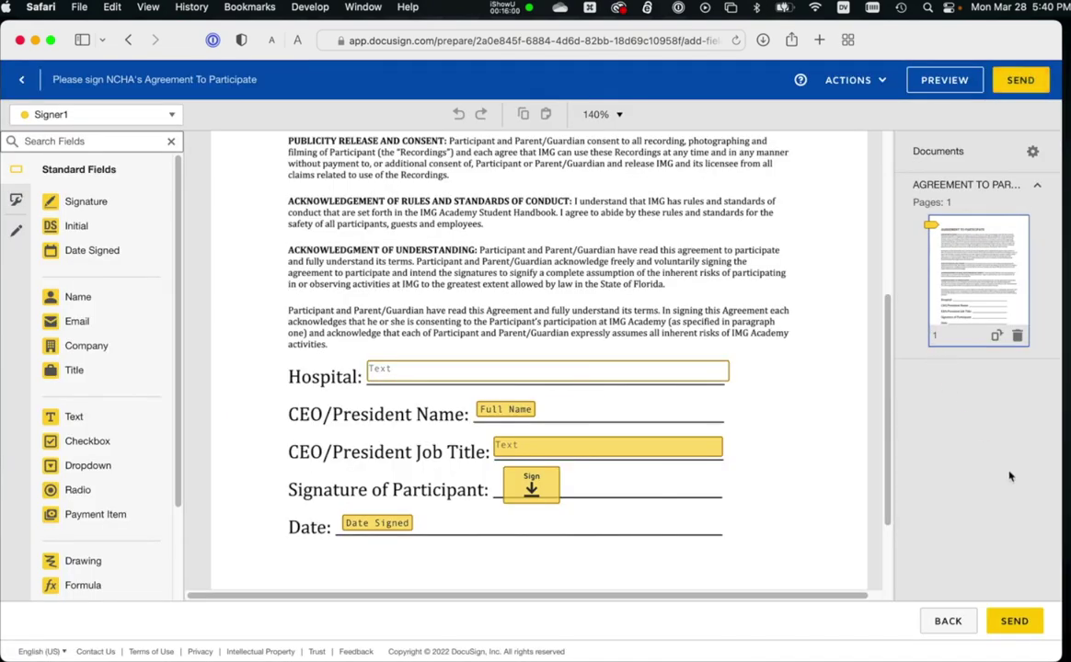
# Recheck the CSV in Excel, then send the bulk envelope to all recipients.
pyautogui.press('super+Tab')
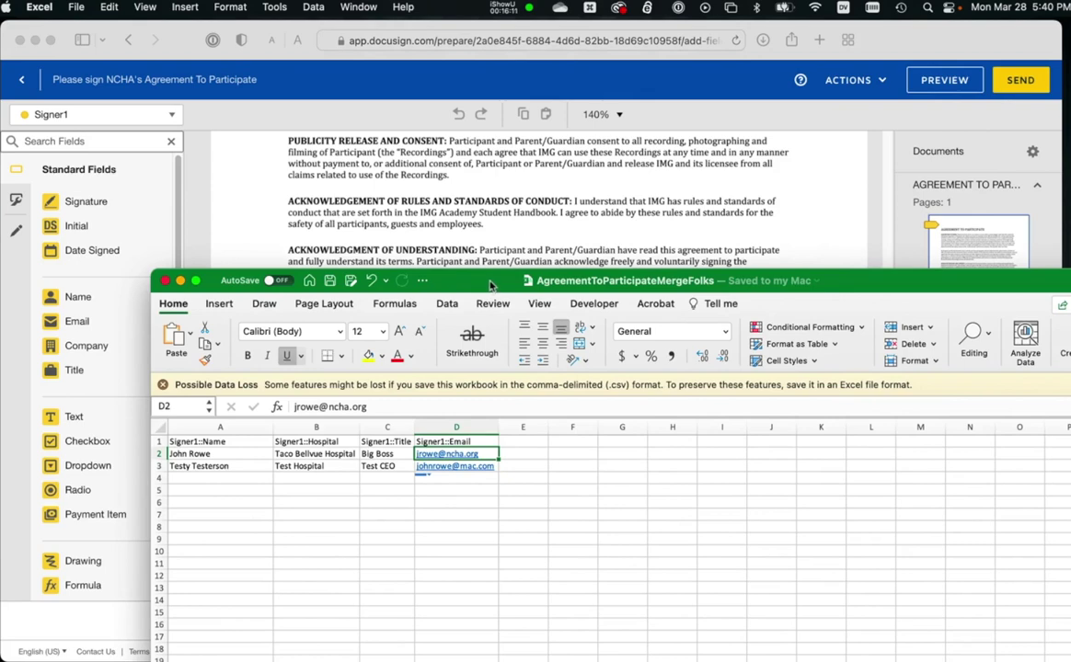
pyautogui.moveTo(490, 284); pyautogui.dragTo(1067, 285)
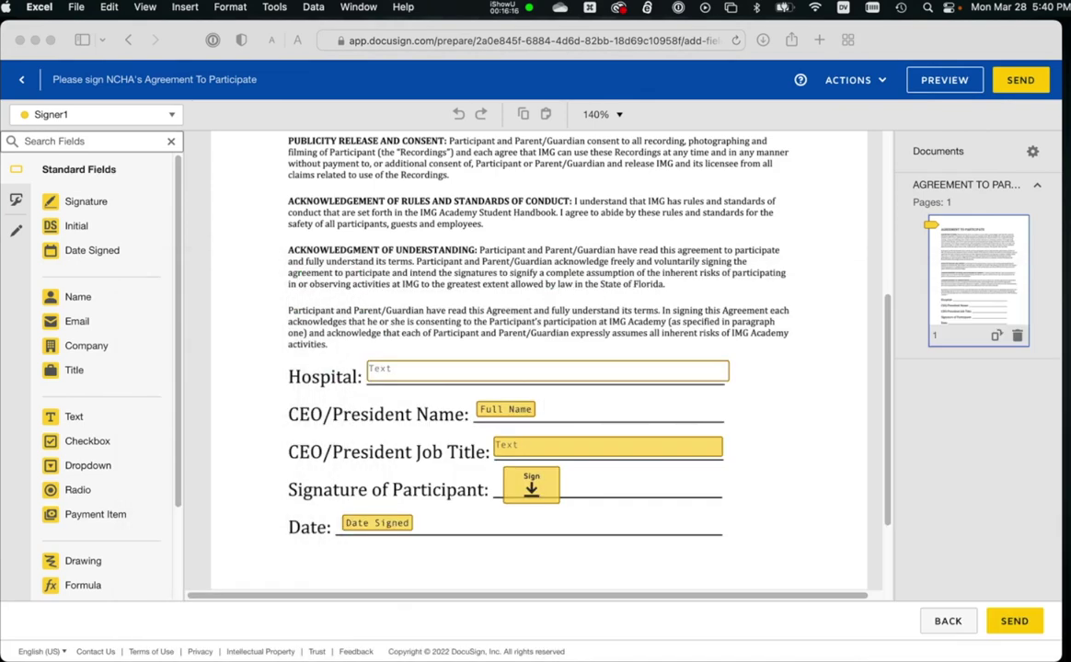
pyautogui.click(938, 276)
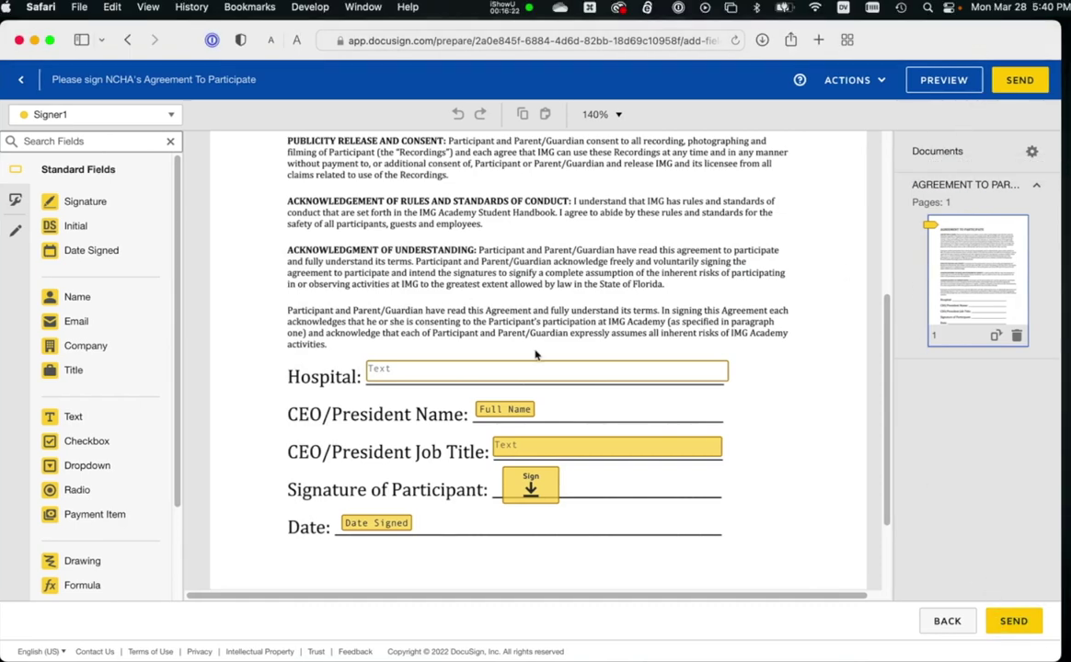
pyautogui.scroll(5, 488, 322)
pyautogui.scroll(-5, 538, 288)
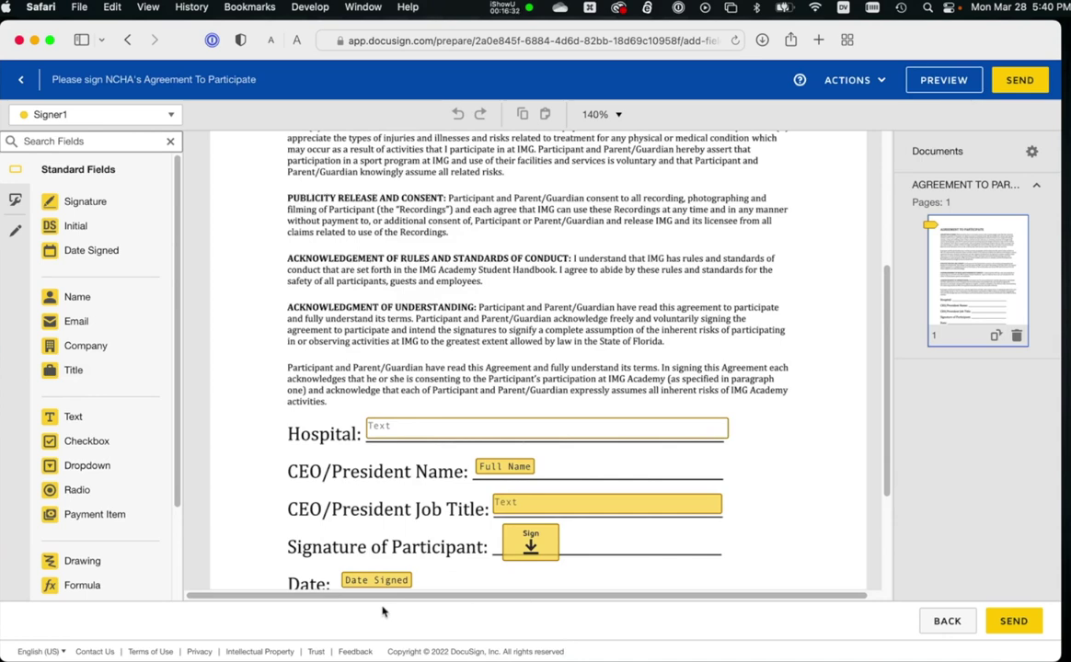
pyautogui.click(1011, 622)
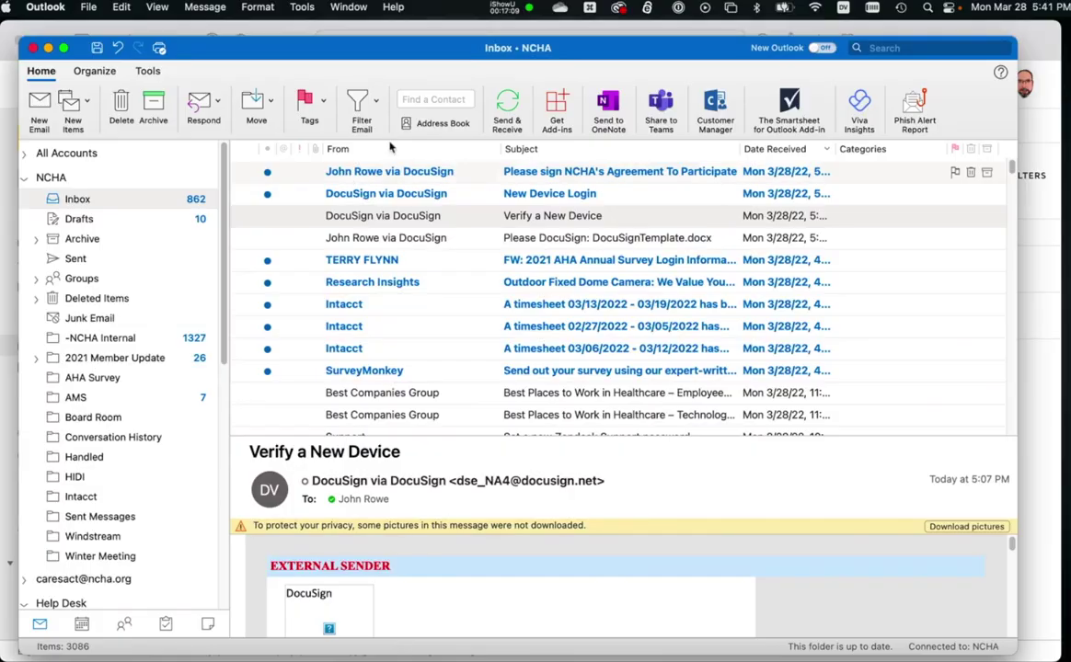
# Open the newest DocuSign signing email with its pictures loaded.
pyautogui.click(354, 180)
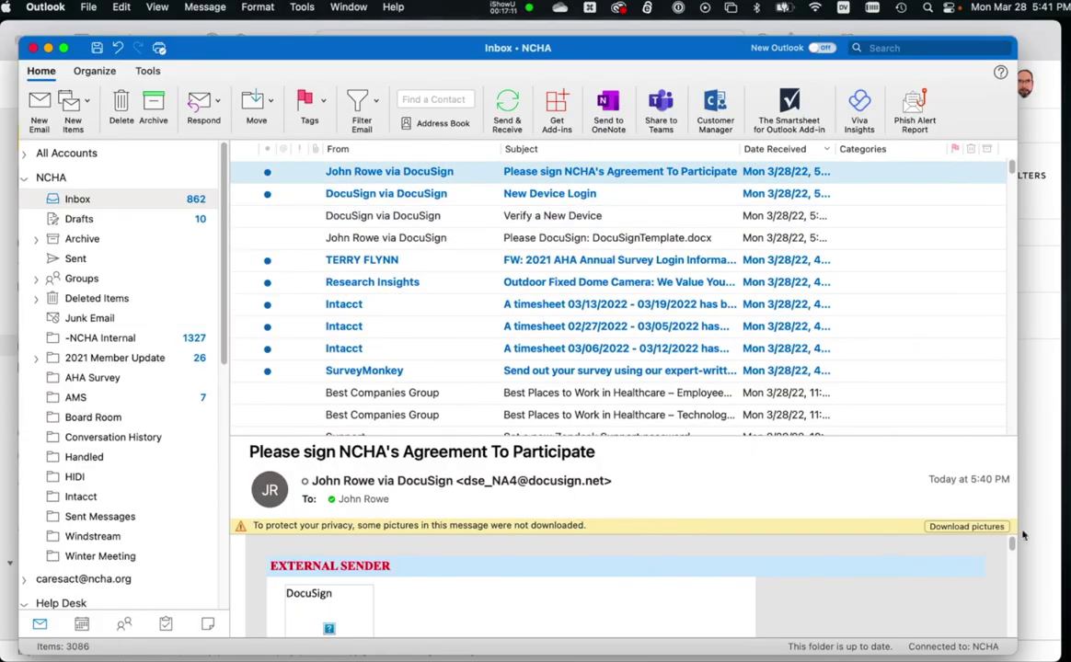
pyautogui.click(931, 526)
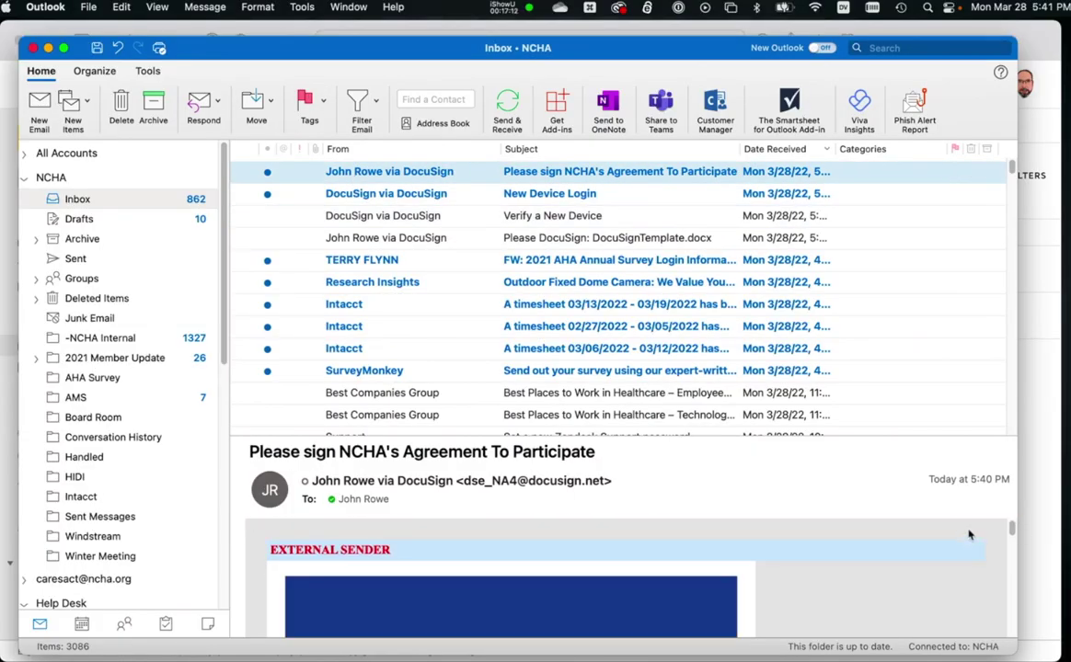
pyautogui.doubleClick(415, 174)
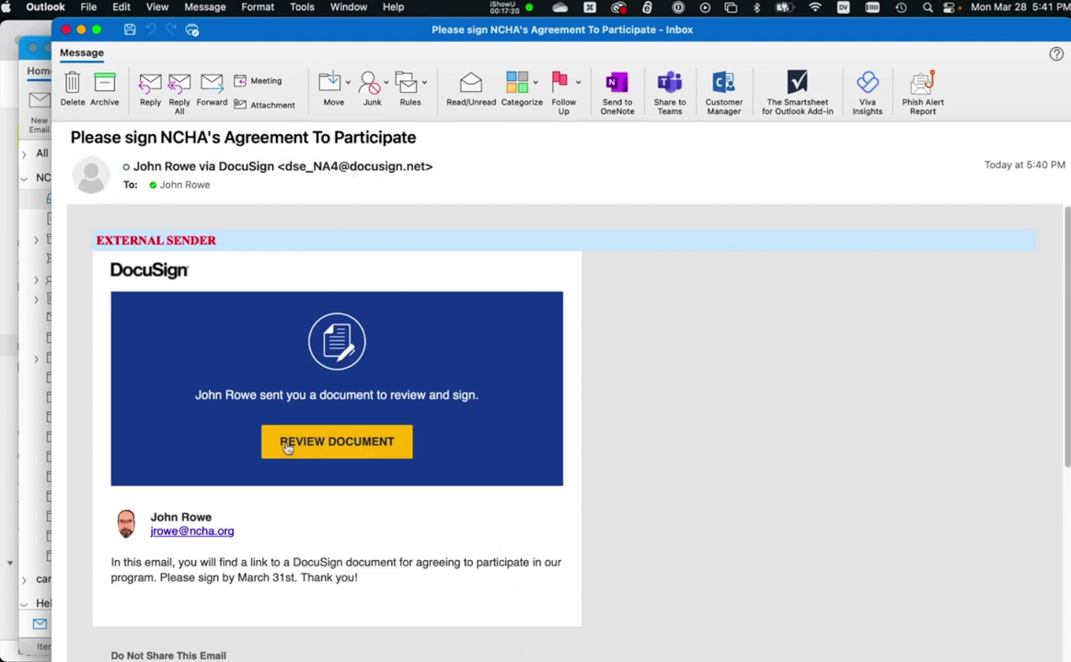
# Read the email's subject and message, then open the document for review.
pyautogui.tripleClick(124, 574)
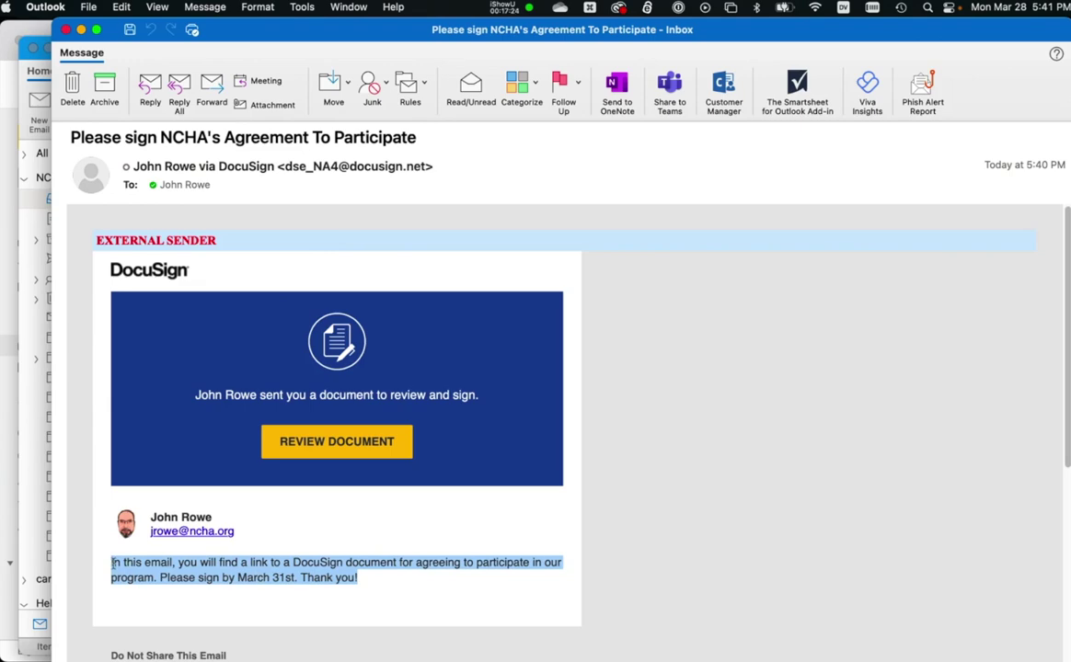
pyautogui.tripleClick(151, 140)
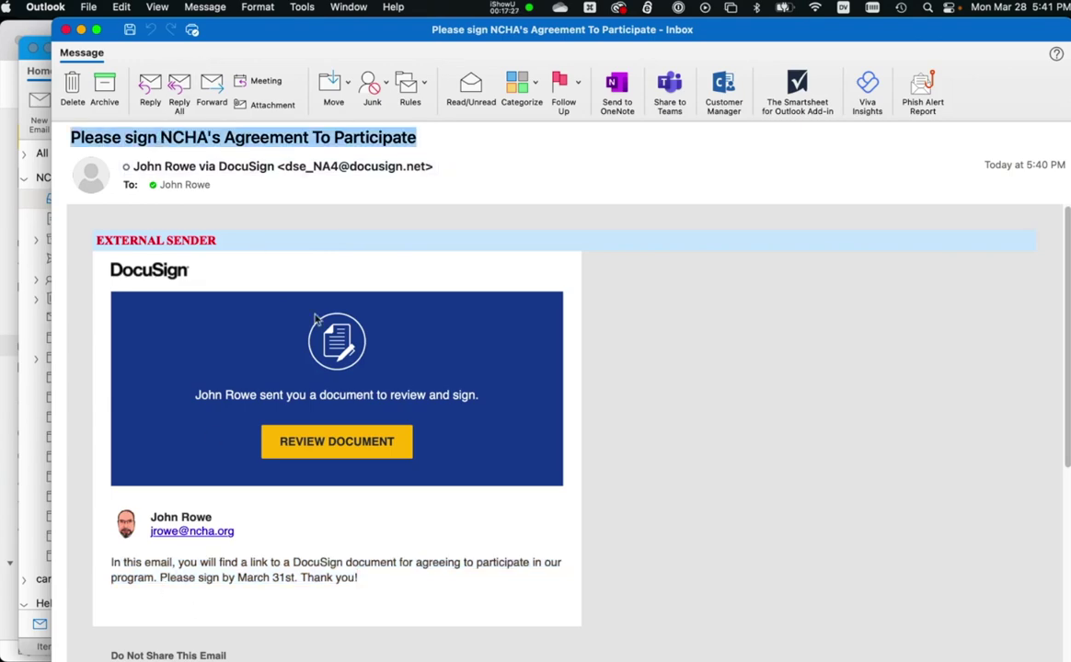
pyautogui.scroll(-5, 401, 360)
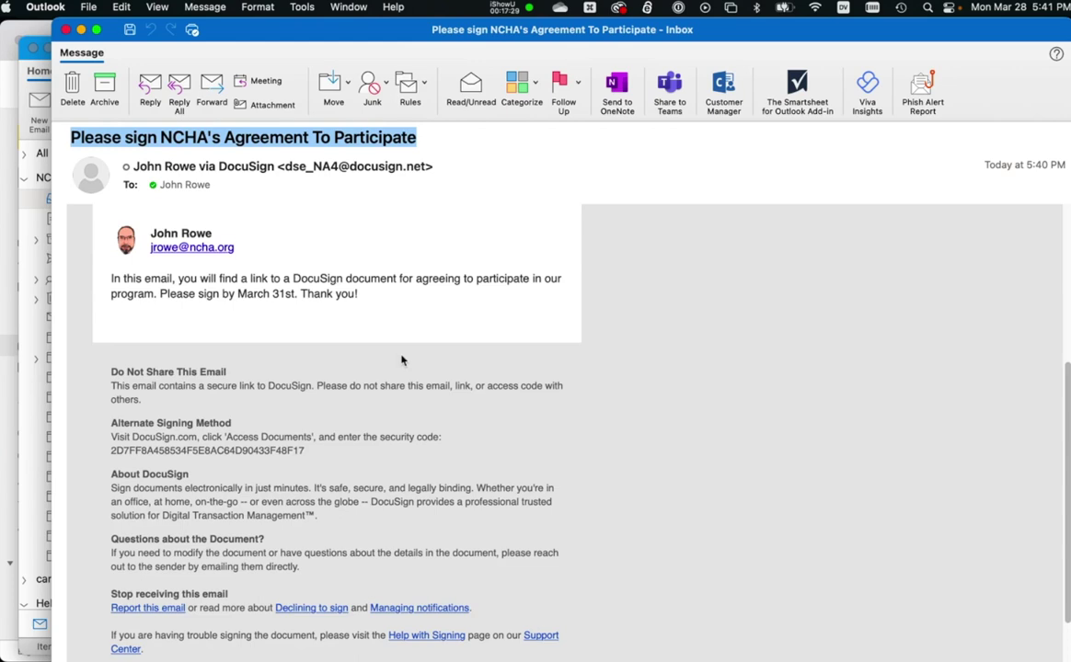
pyautogui.scroll(-2, 401, 360)
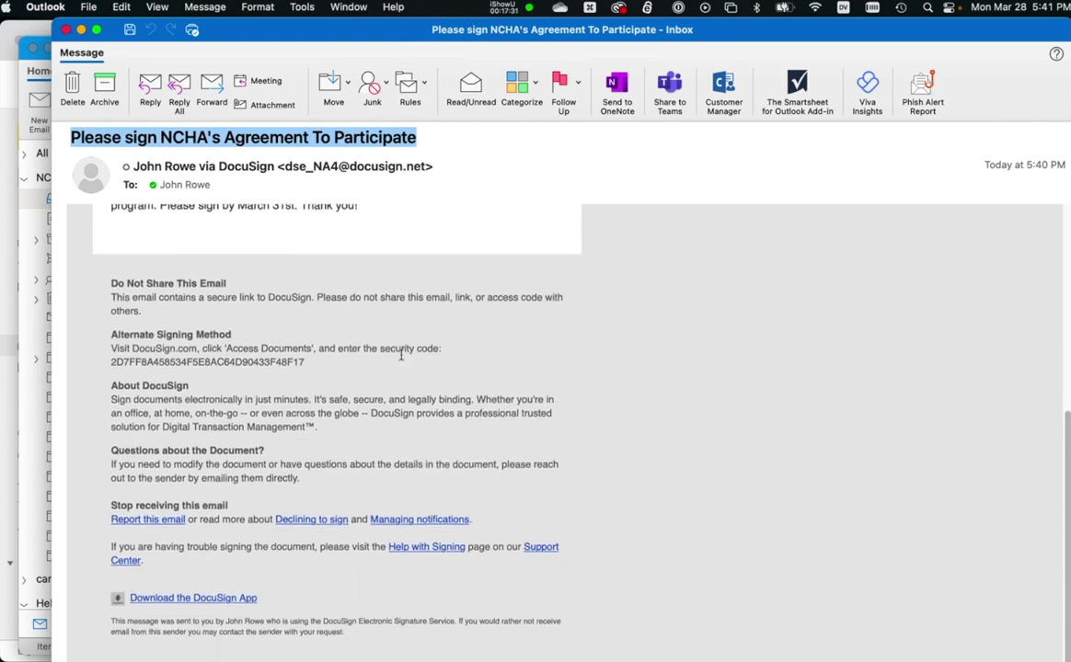
pyautogui.scroll(-1, 401, 359)
pyautogui.scroll(6, 402, 360)
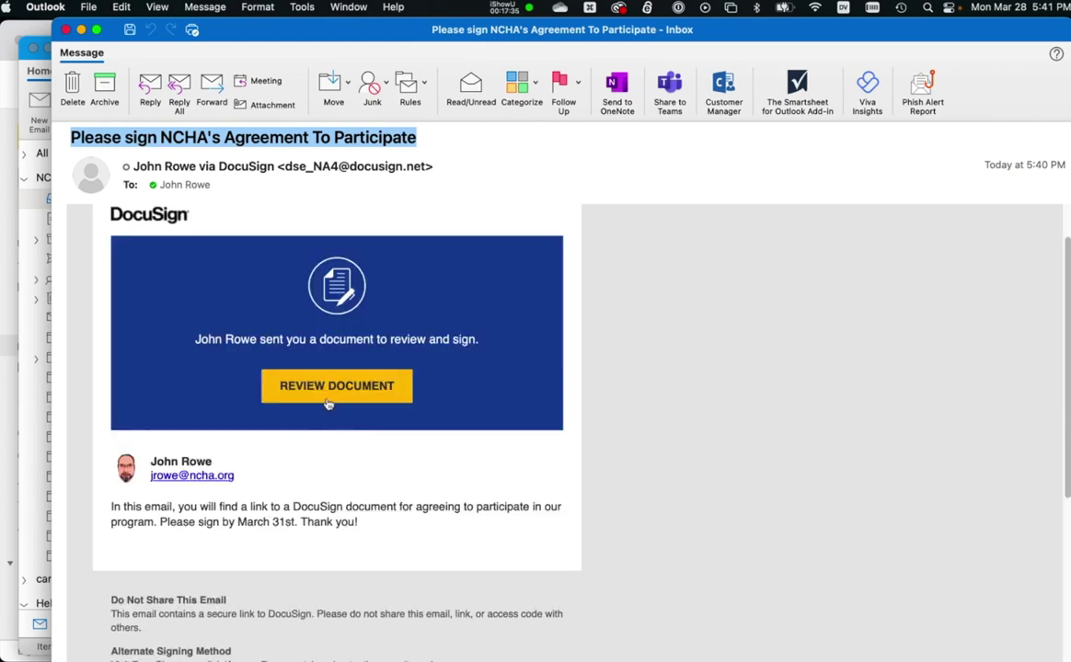
pyautogui.click(328, 390)
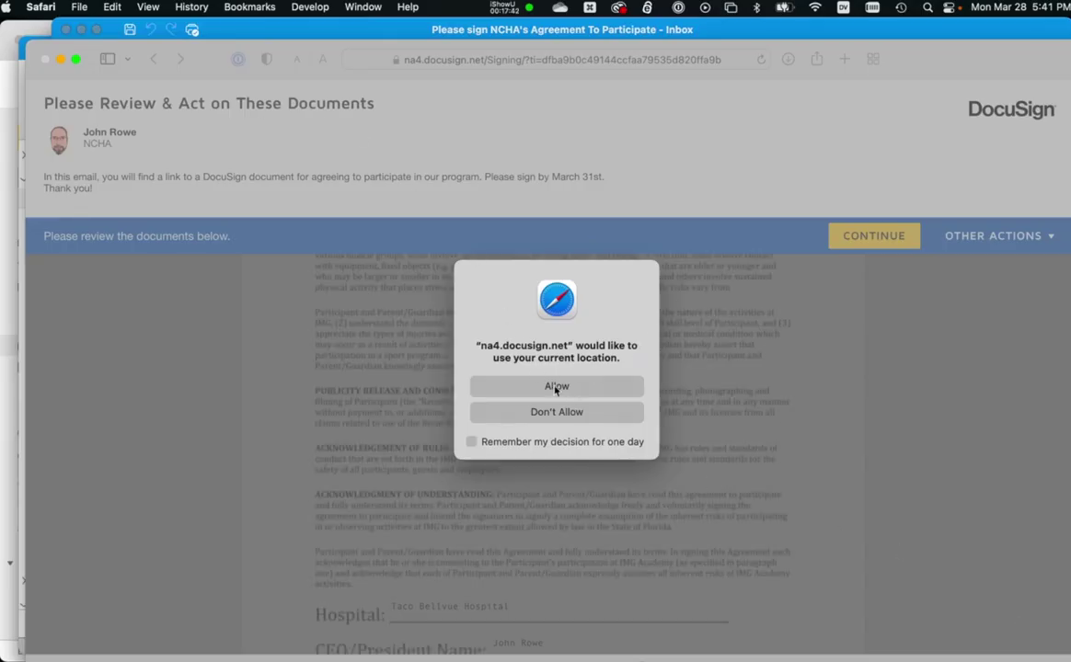
# Open the merged agreement and change the Job Title from Big Boss to Biggest Boss.
pyautogui.click(526, 387)
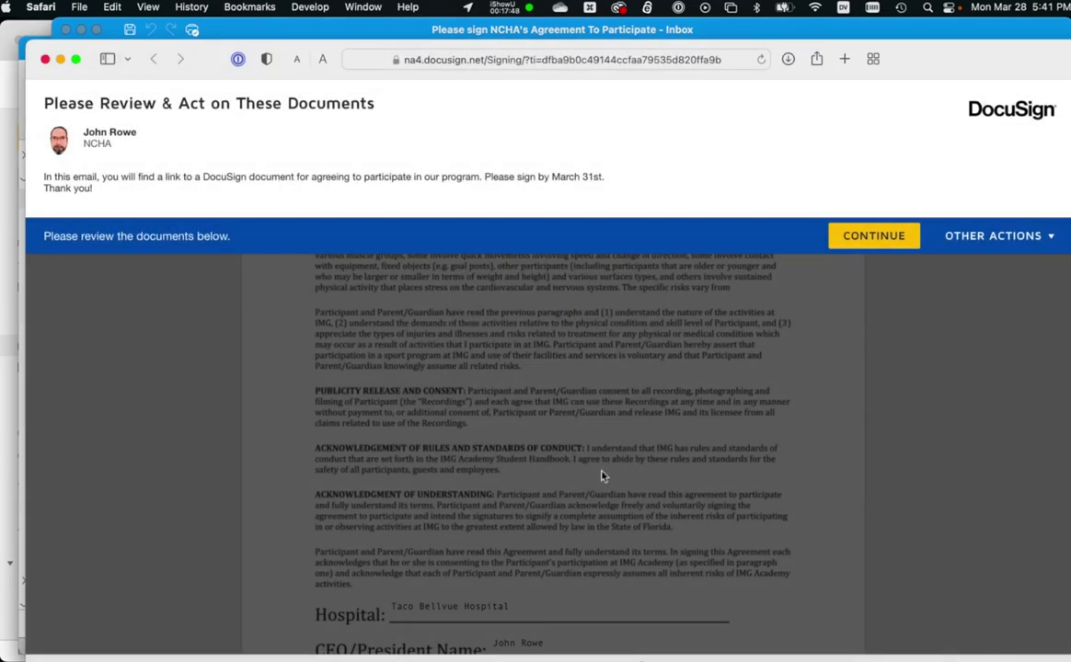
pyautogui.click(861, 241)
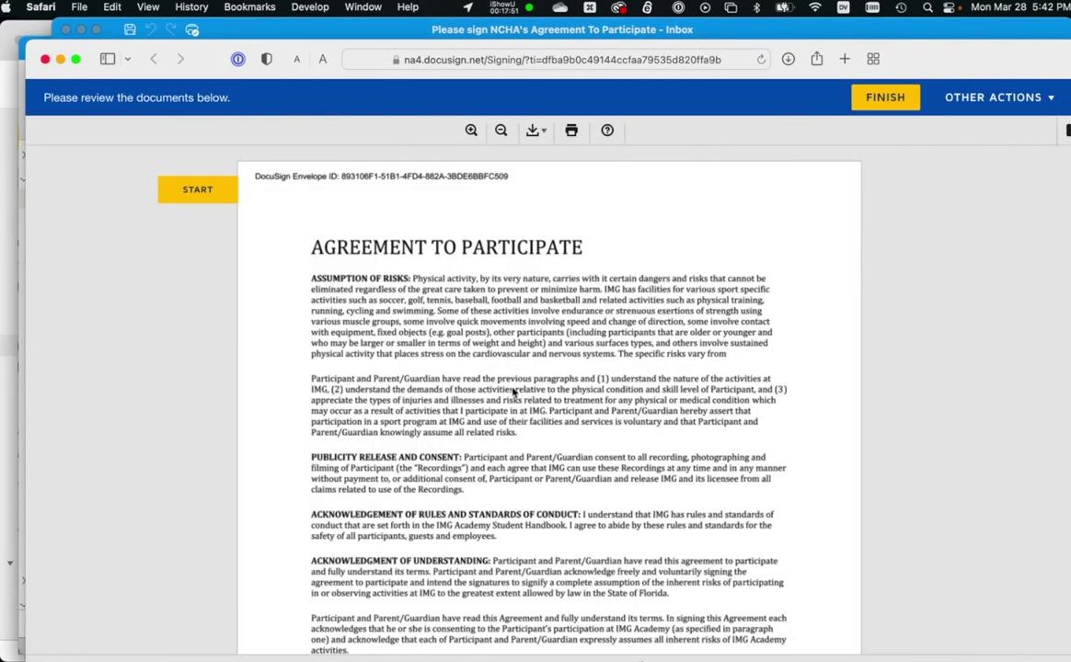
pyautogui.click(190, 195)
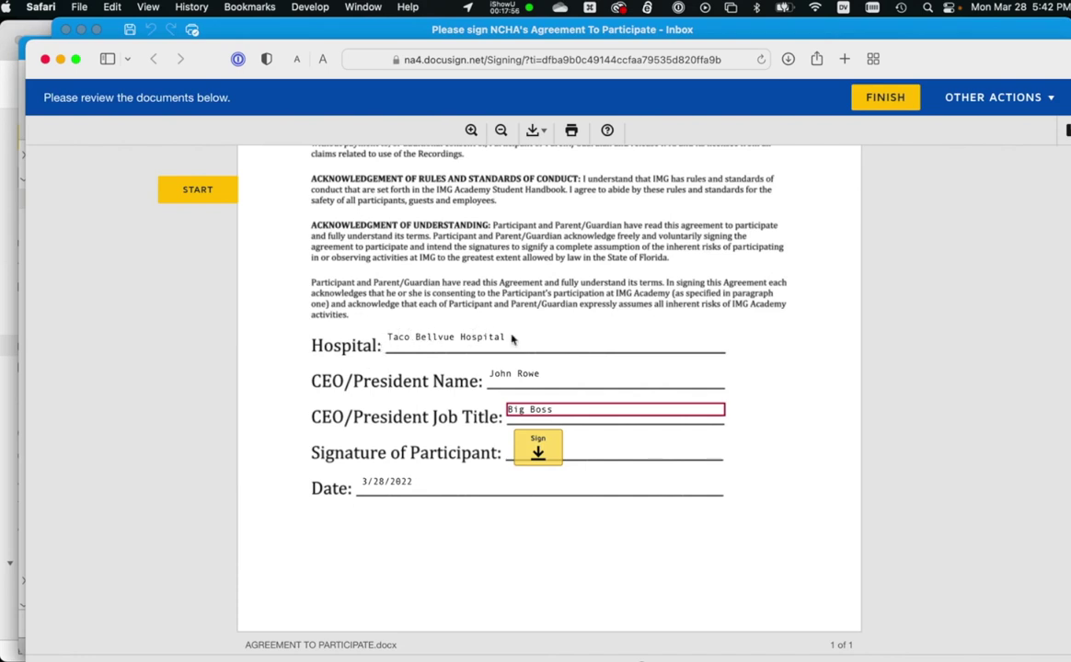
pyautogui.click(527, 409)
pyautogui.tripleClick(527, 410)
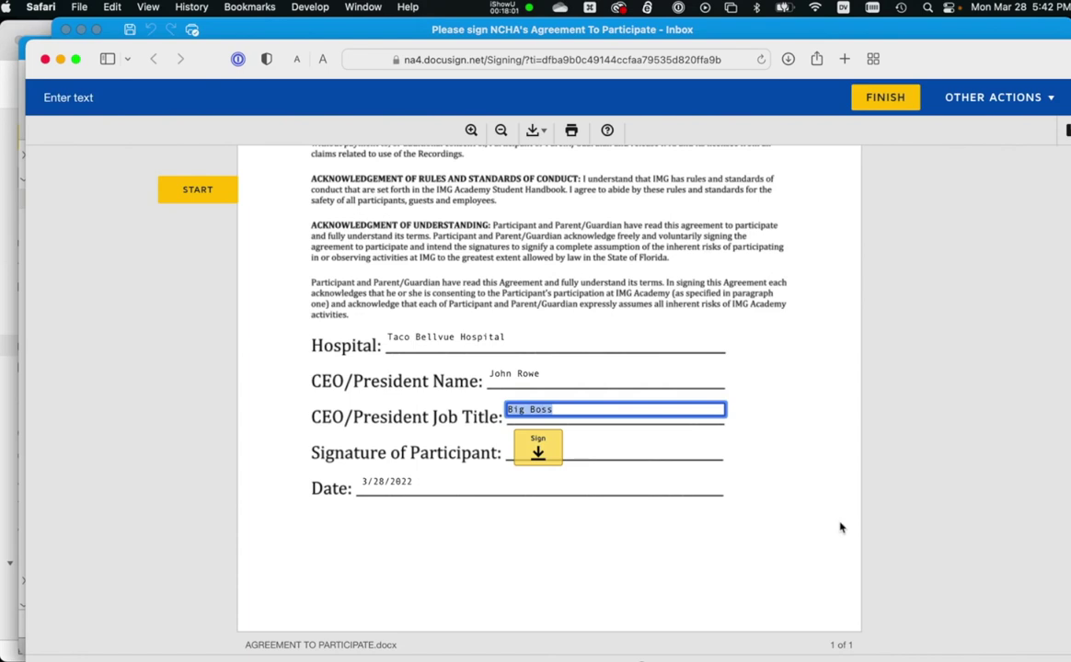
pyautogui.write('est')
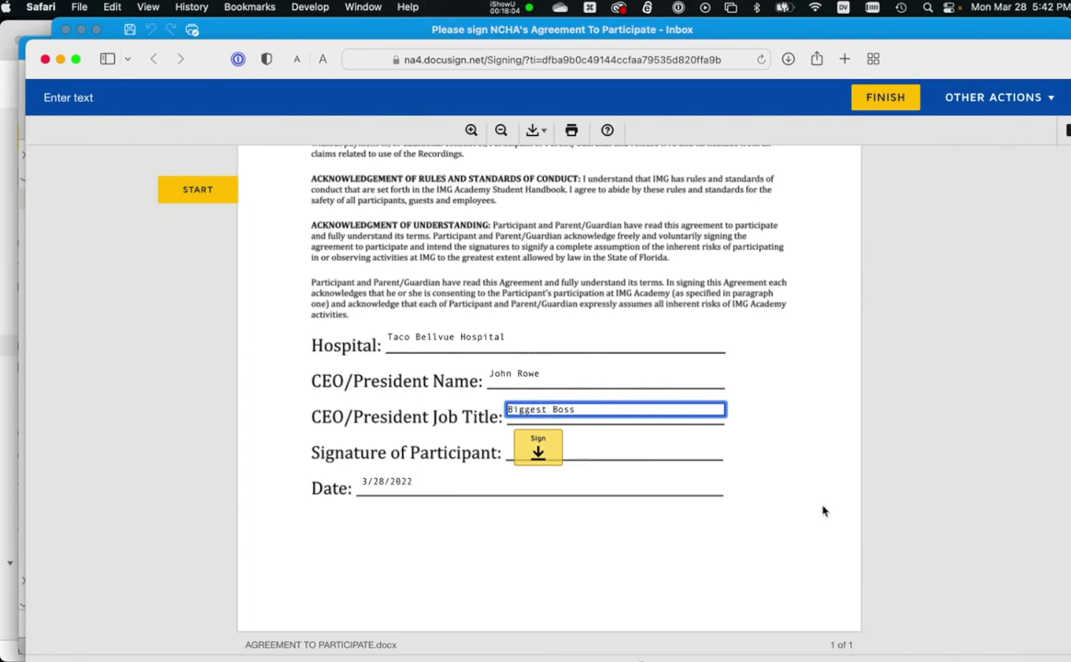
# Apply the signature on the signature line, dated 3/28/2022, and submit the signed document.
pyautogui.click(539, 452)
pyautogui.click(546, 457)
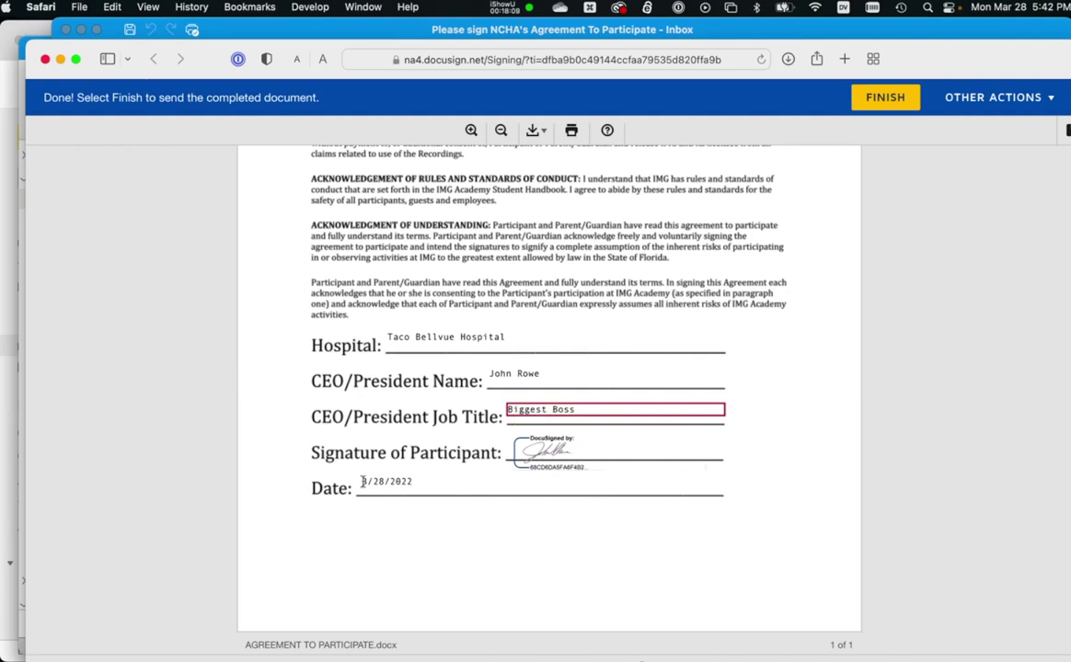
pyautogui.click(885, 97)
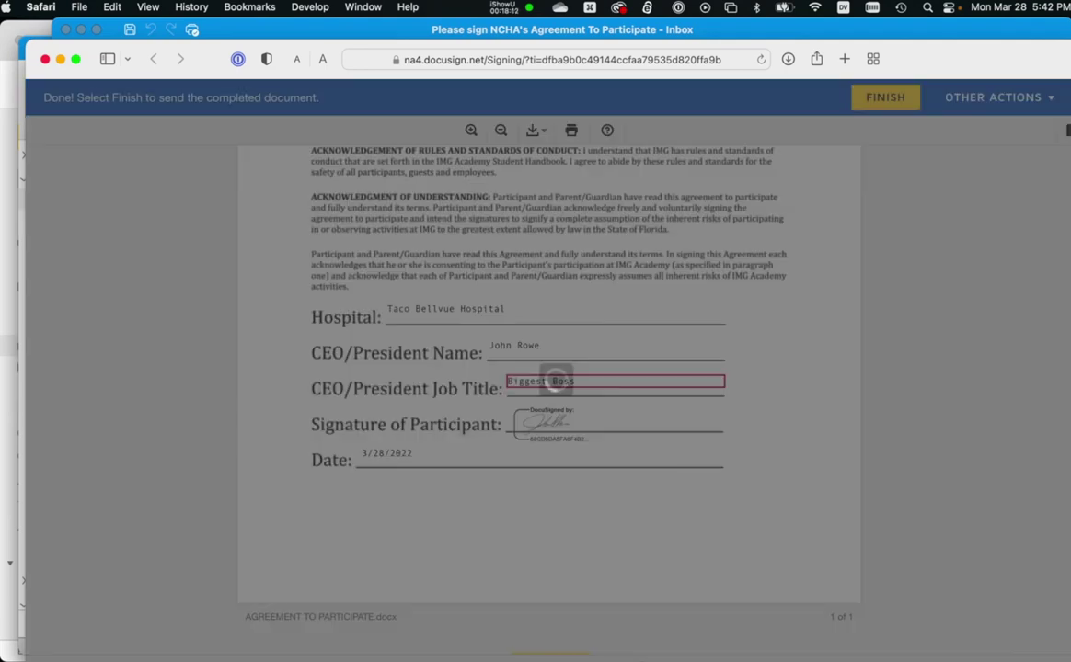